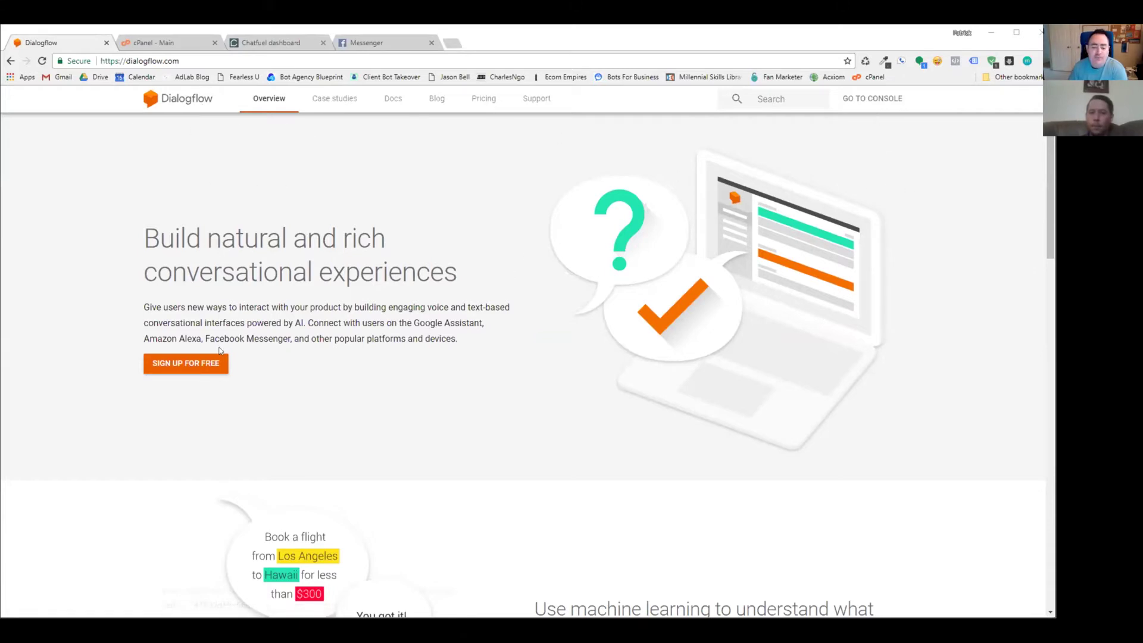
- Start the free Dialogflow sign-up to reach the console, and close the Messenger page
click(188, 362)
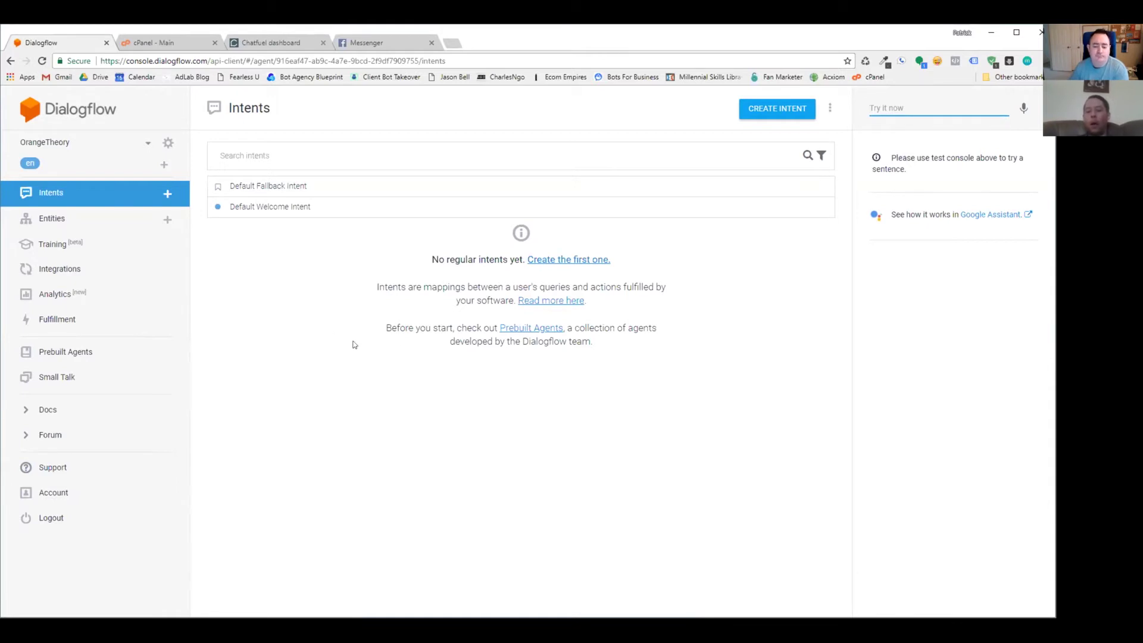
click(432, 42)
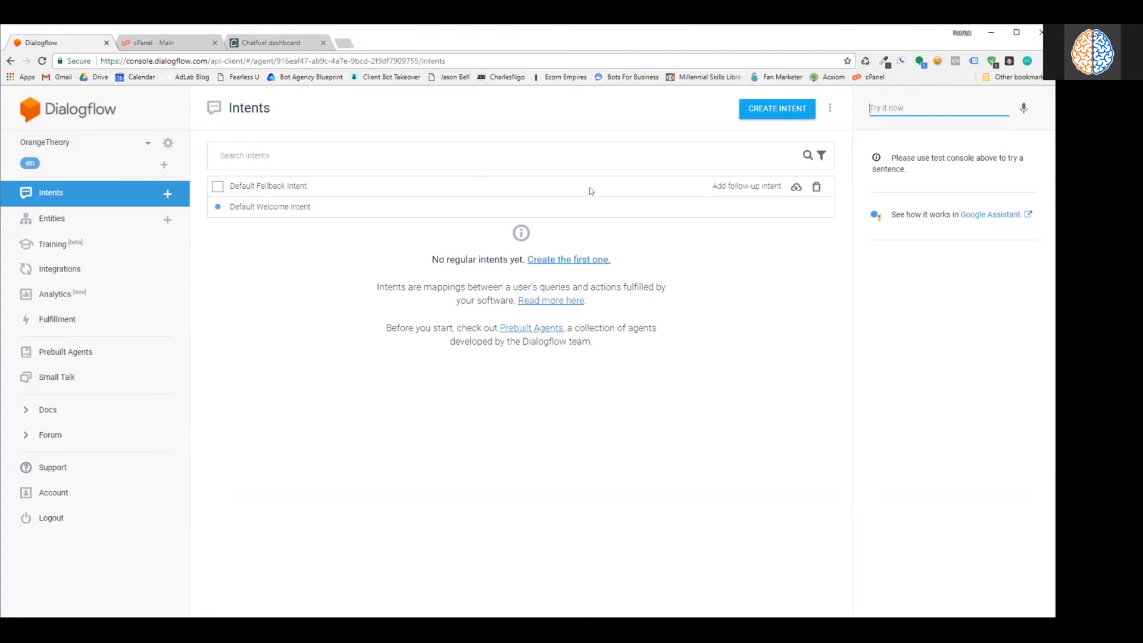
- Create a new agent named TestAgent with the default time zone (GMT-6:00) America/Chicago
click(147, 144)
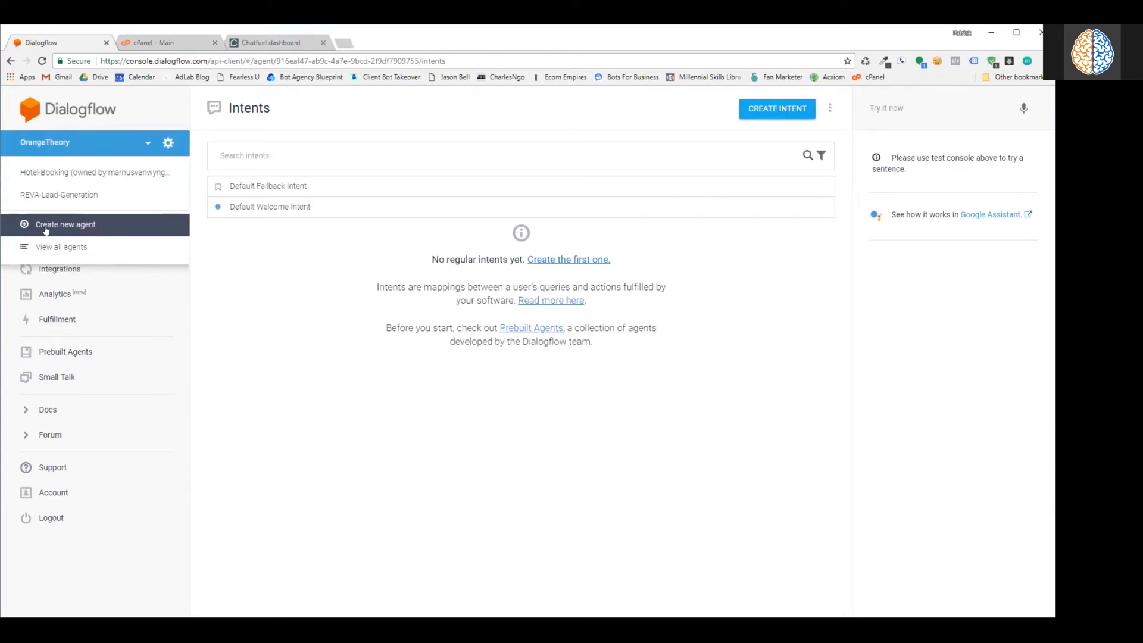
click(89, 230)
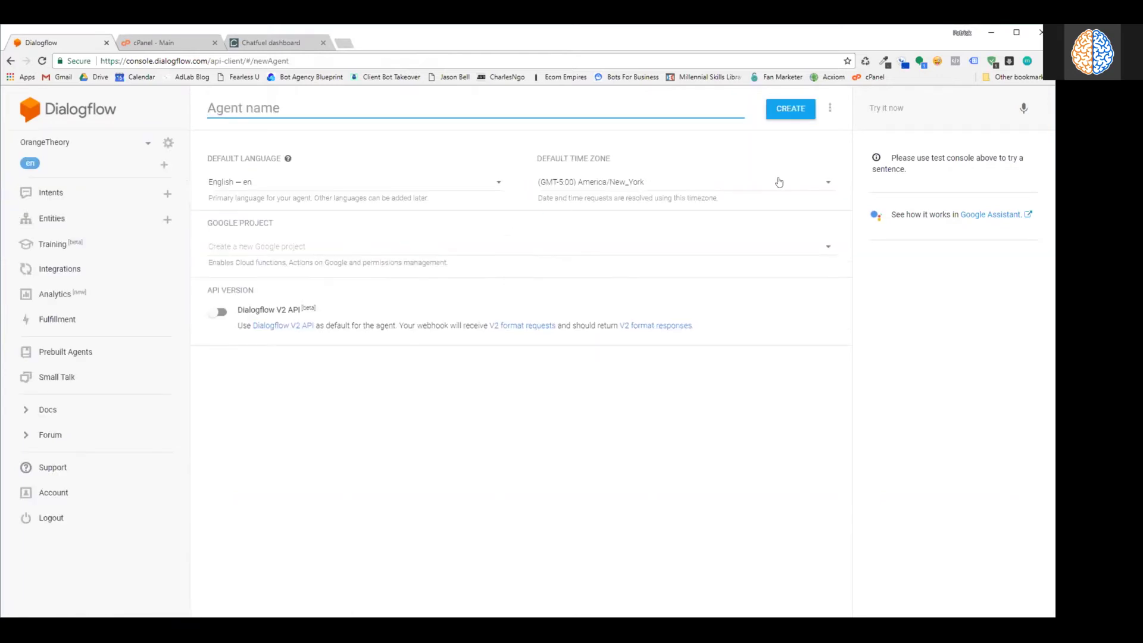
text(TestAgent)
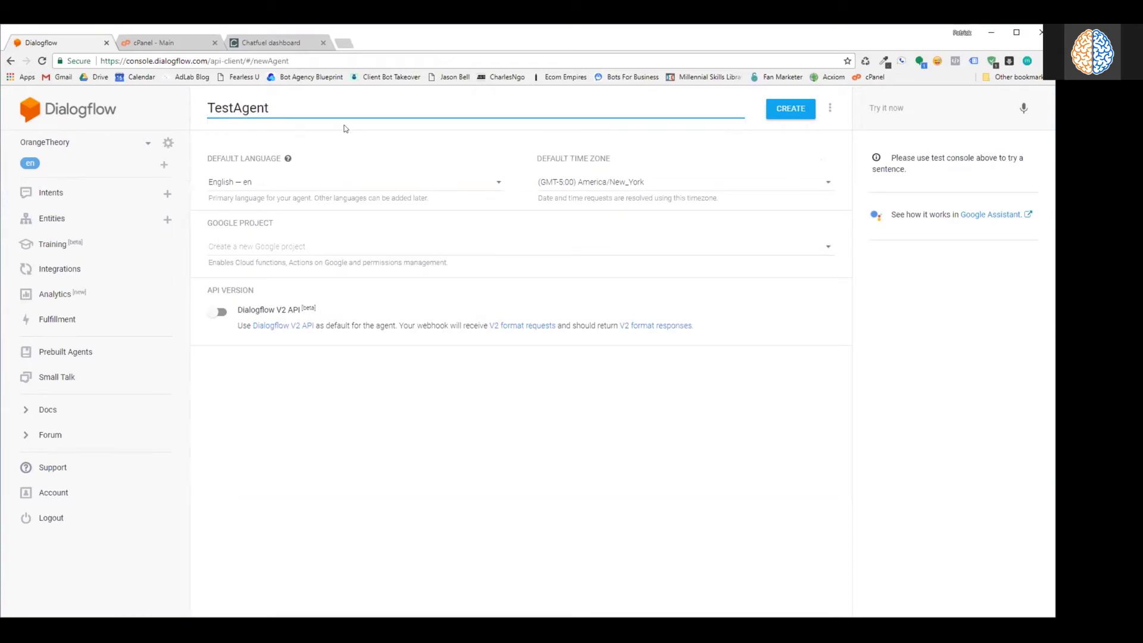
click(636, 182)
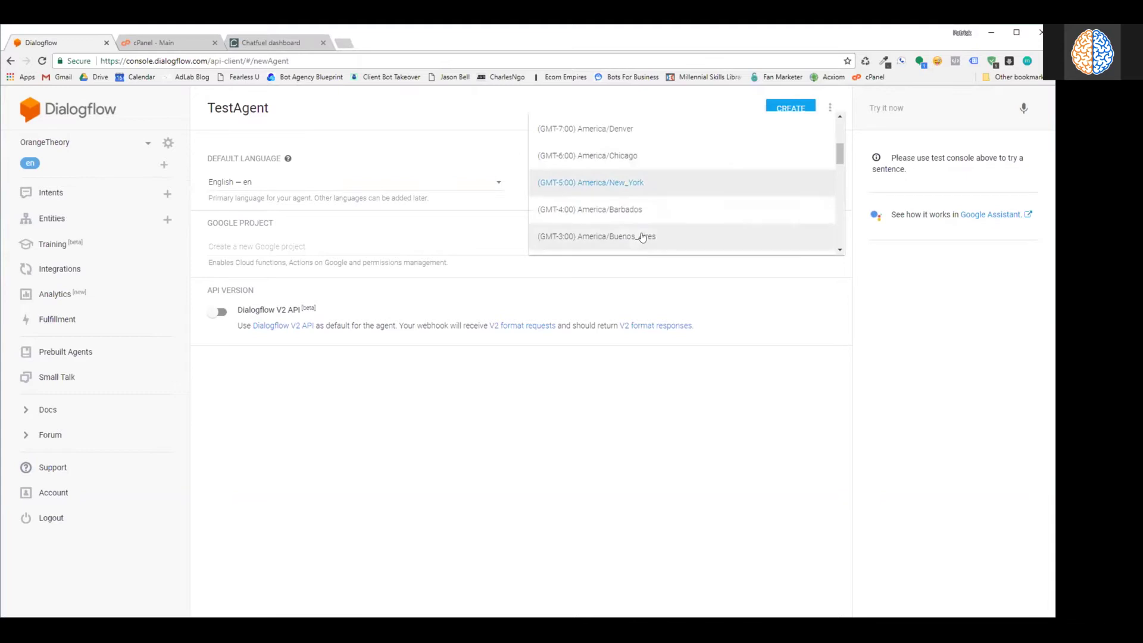
click(628, 156)
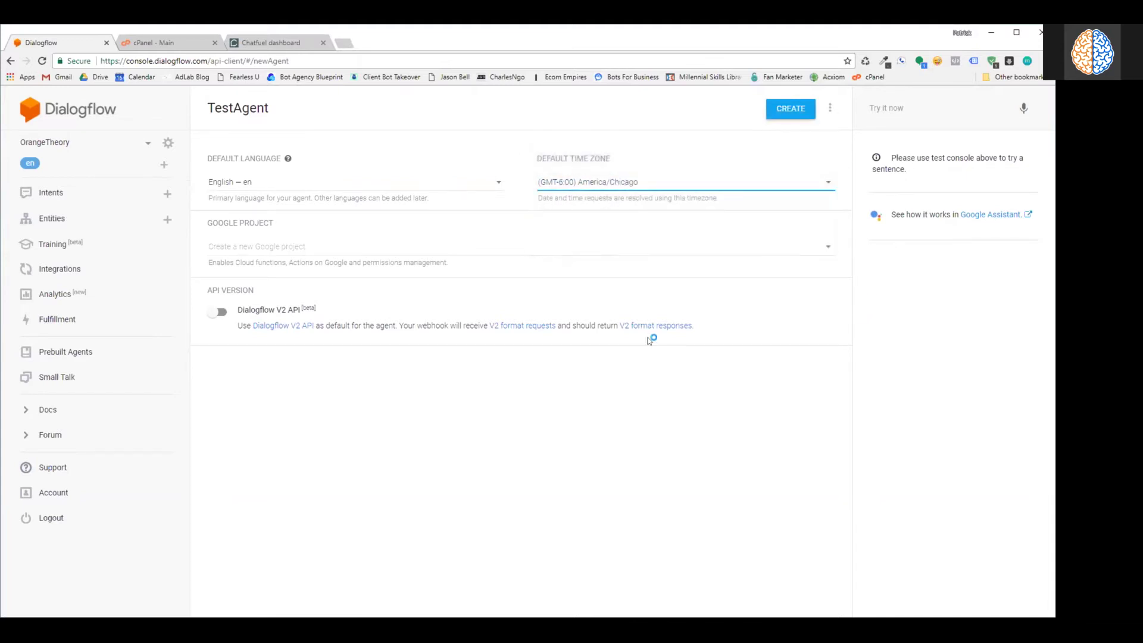
click(792, 108)
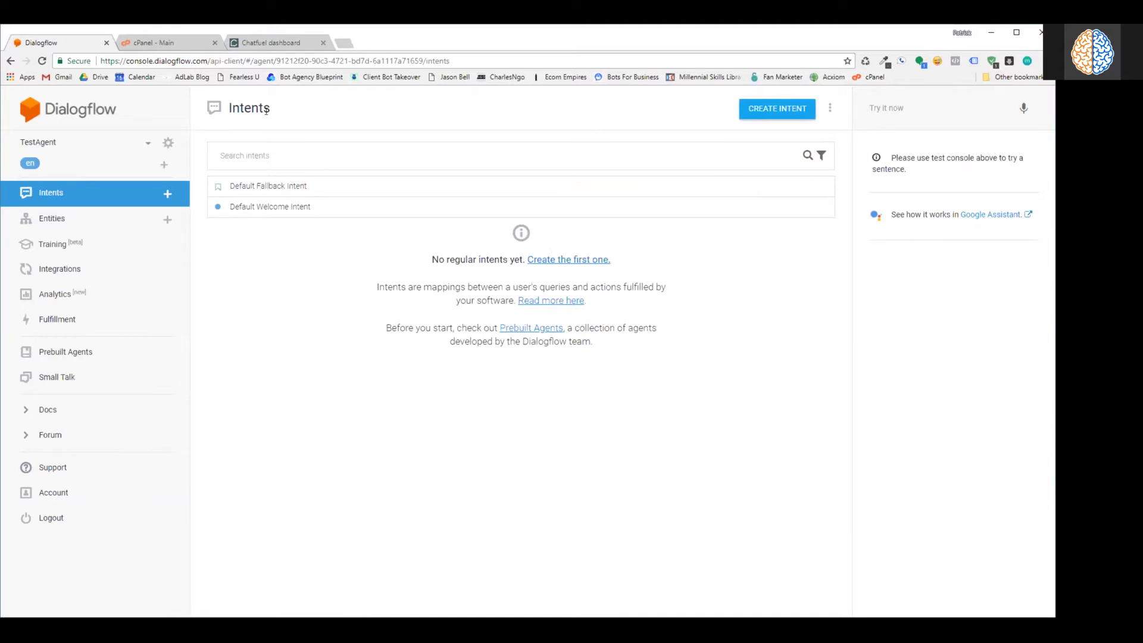
- Open the Default Fallback Intent and examine its action and text responses
click(348, 190)
scroll(731, 276, down, 4)
scroll(625, 337, up, 1)
scroll(625, 338, up, 3)
scroll(627, 333, down, 4)
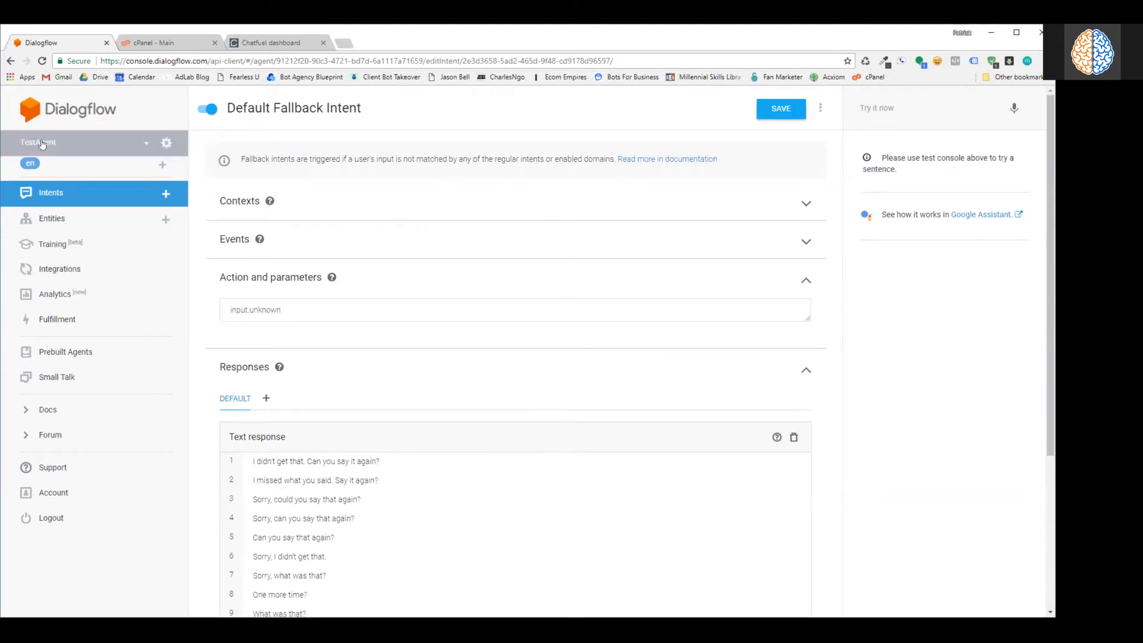
- Open TestAgent's general settings and copy its client access token
click(166, 143)
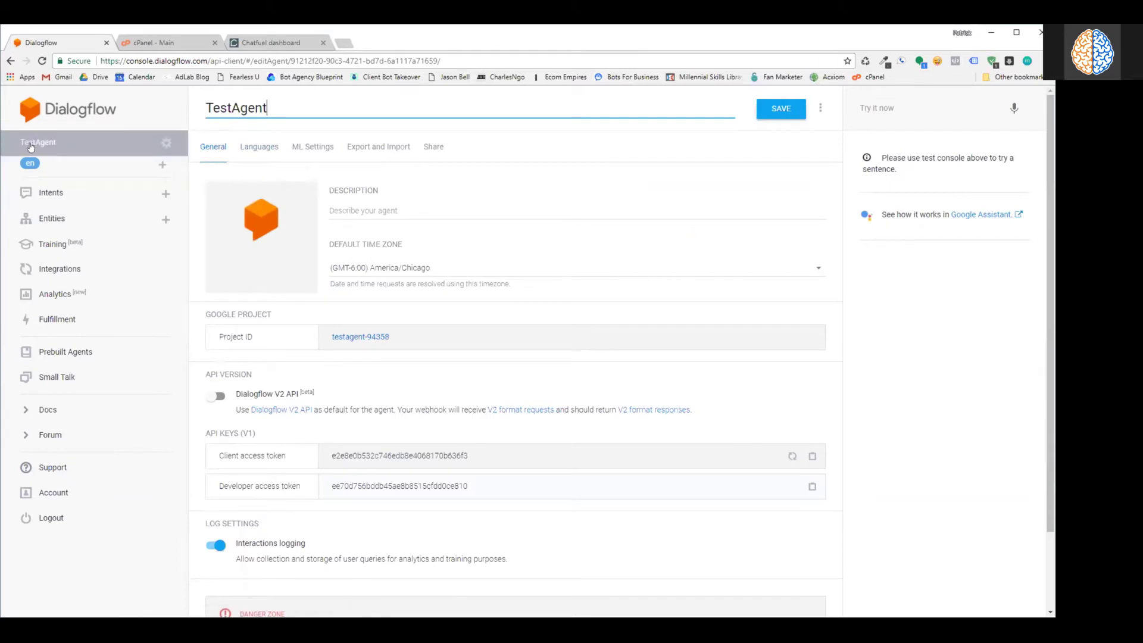
click(146, 143)
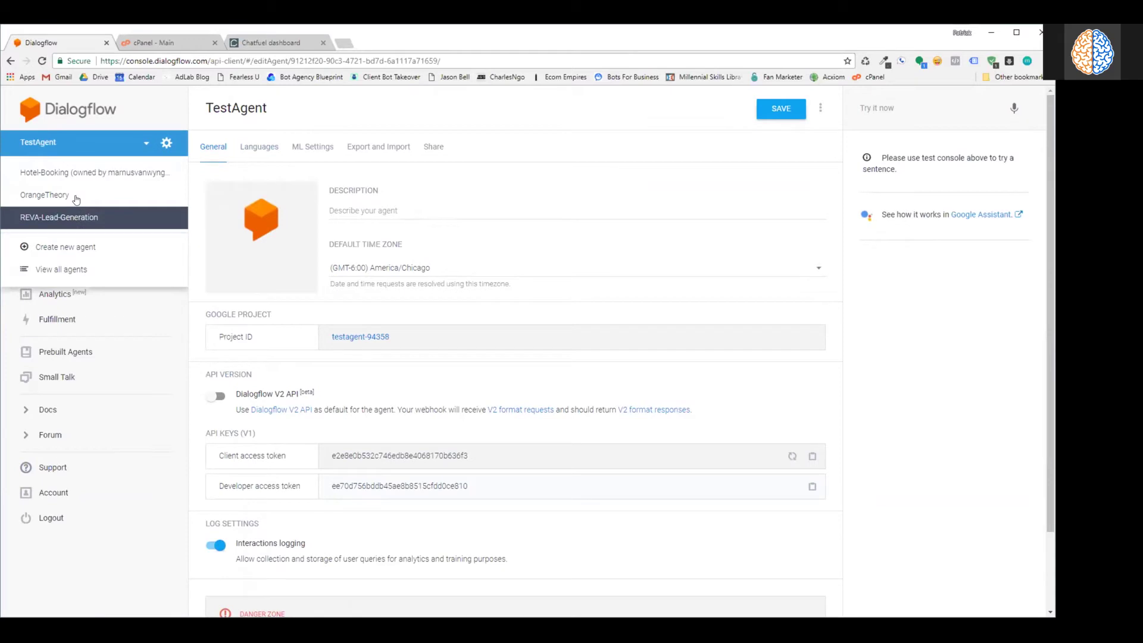
click(207, 148)
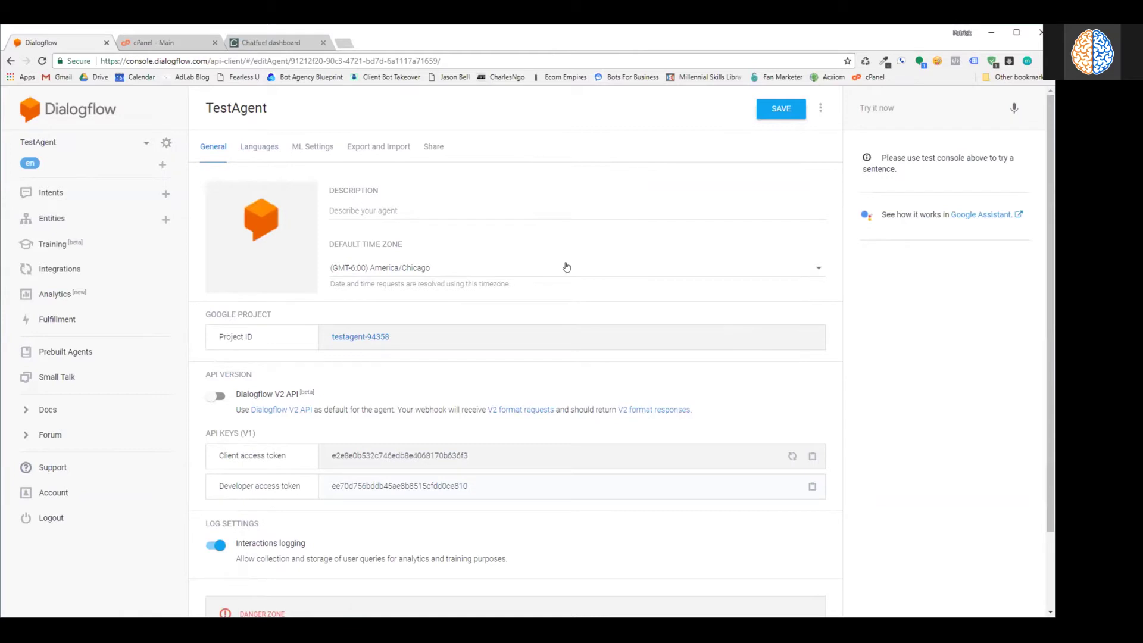
scroll(590, 284, down, 2)
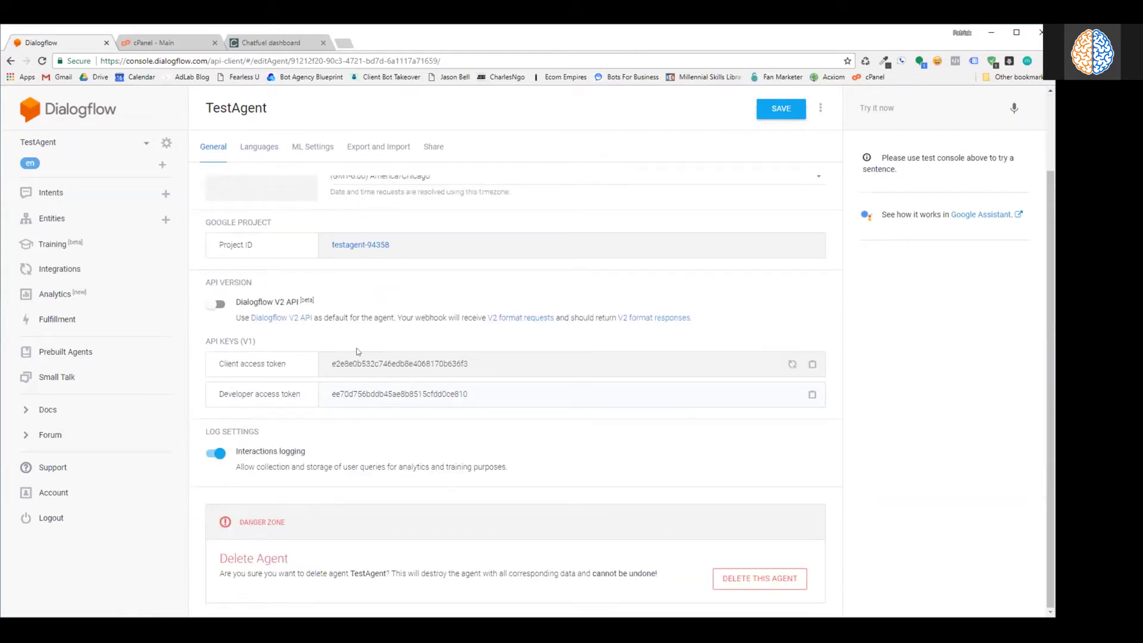
drag(216, 361, 292, 370)
click(811, 366)
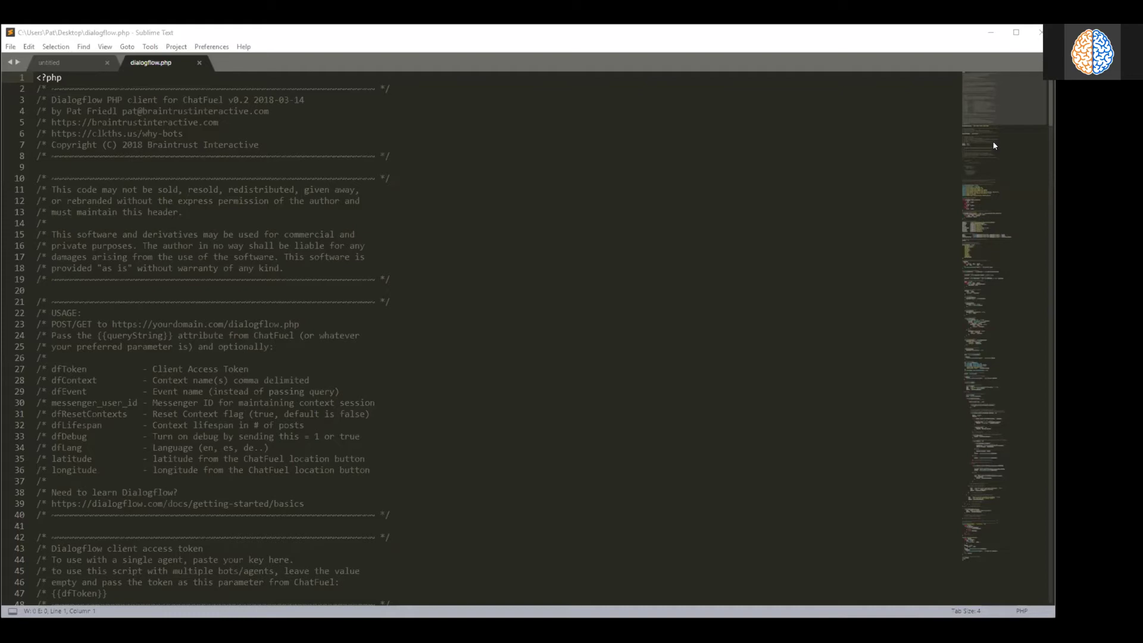
- In Sublime Text, replace the $clientAccessToken placeholder in dialogflow.php with the copied client access token and save the file
mouse_move(982, 109)
mouse_down()
mouse_move(984, 217)
mouse_move(992, 172)
mouse_move(976, 101)
mouse_up()
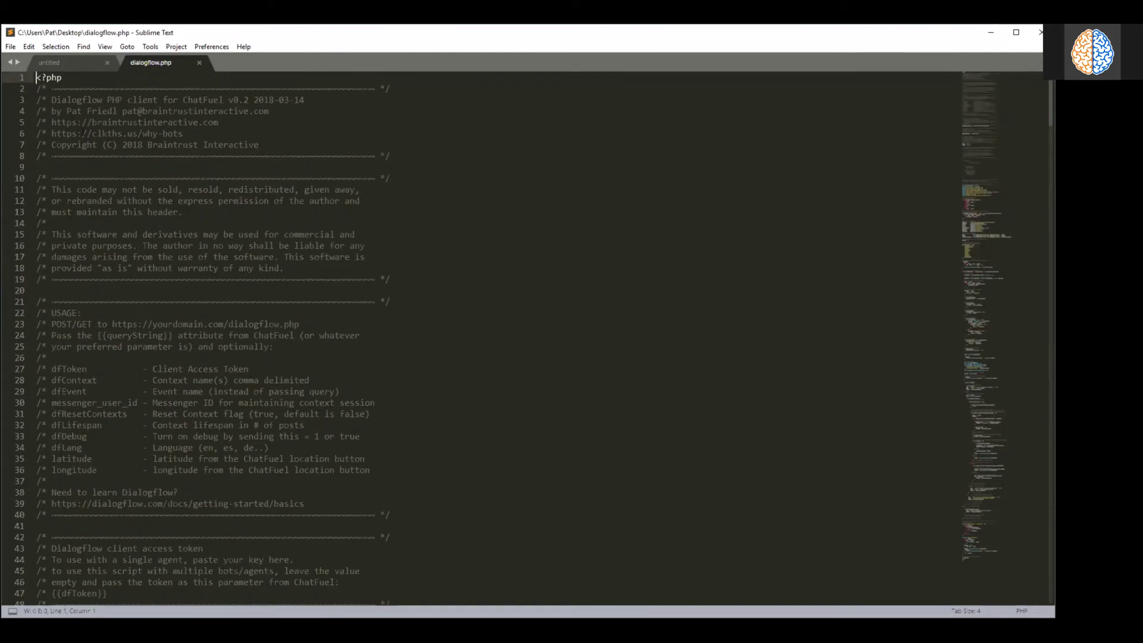
scroll(233, 215, down, 2)
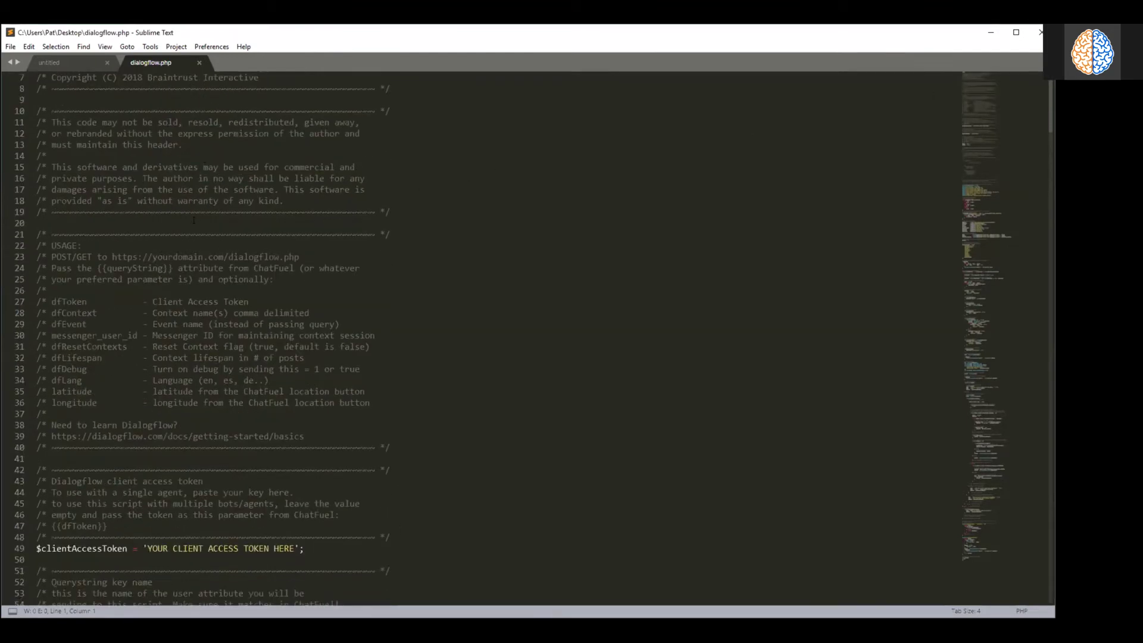
scroll(193, 220, down, 3)
scroll(374, 244, down, 6)
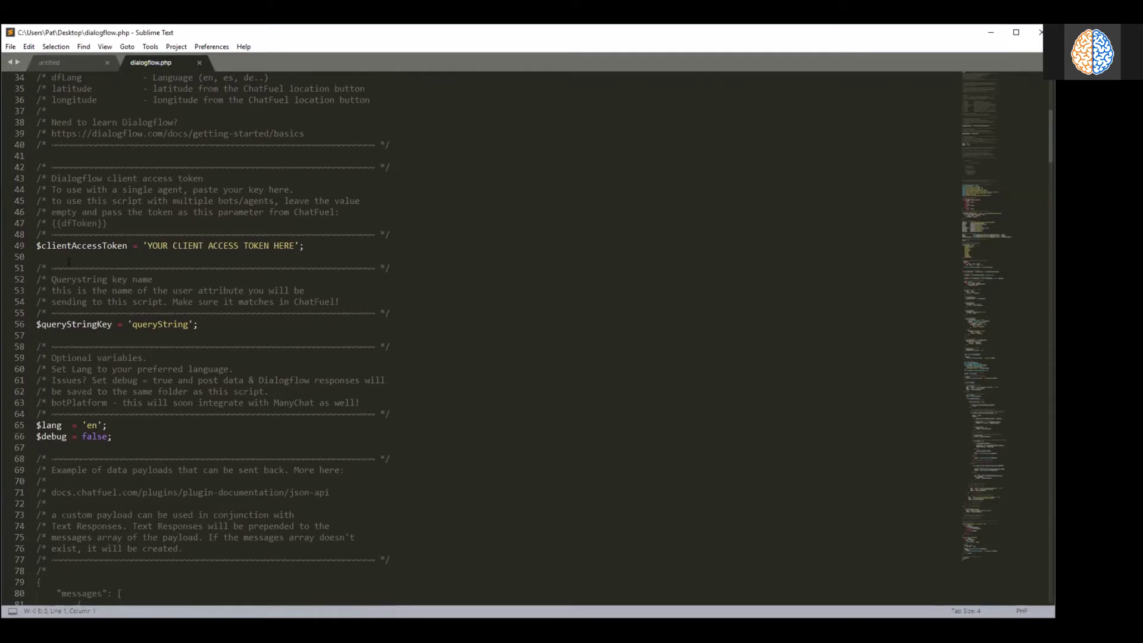
drag(305, 245, 36, 245)
click(273, 245)
drag(296, 245, 144, 245)
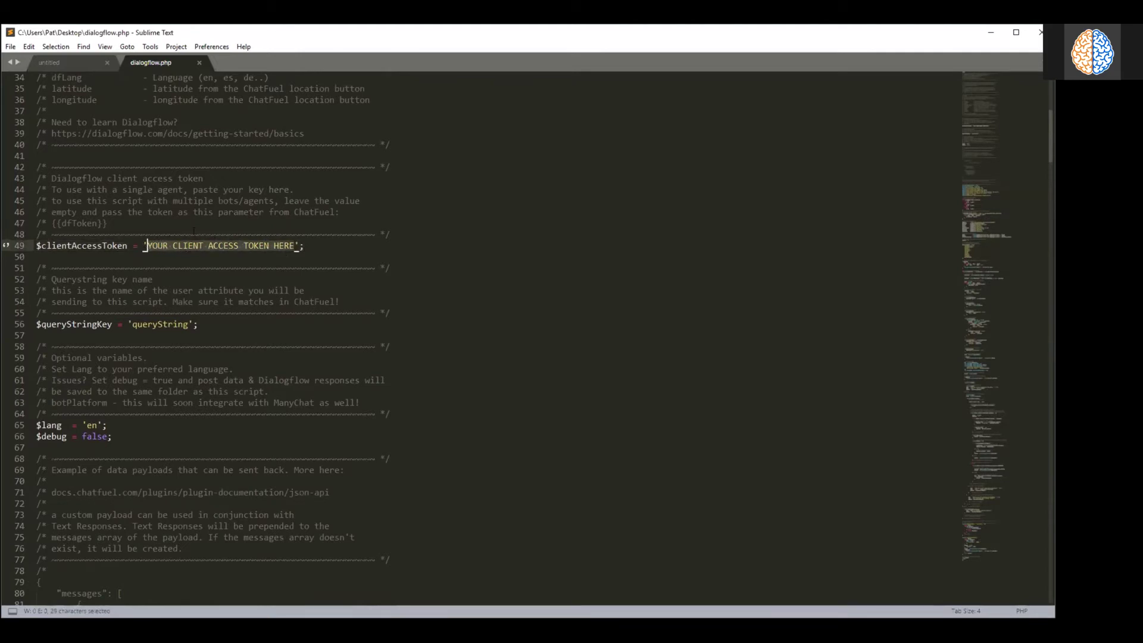
key(ctrl+v)
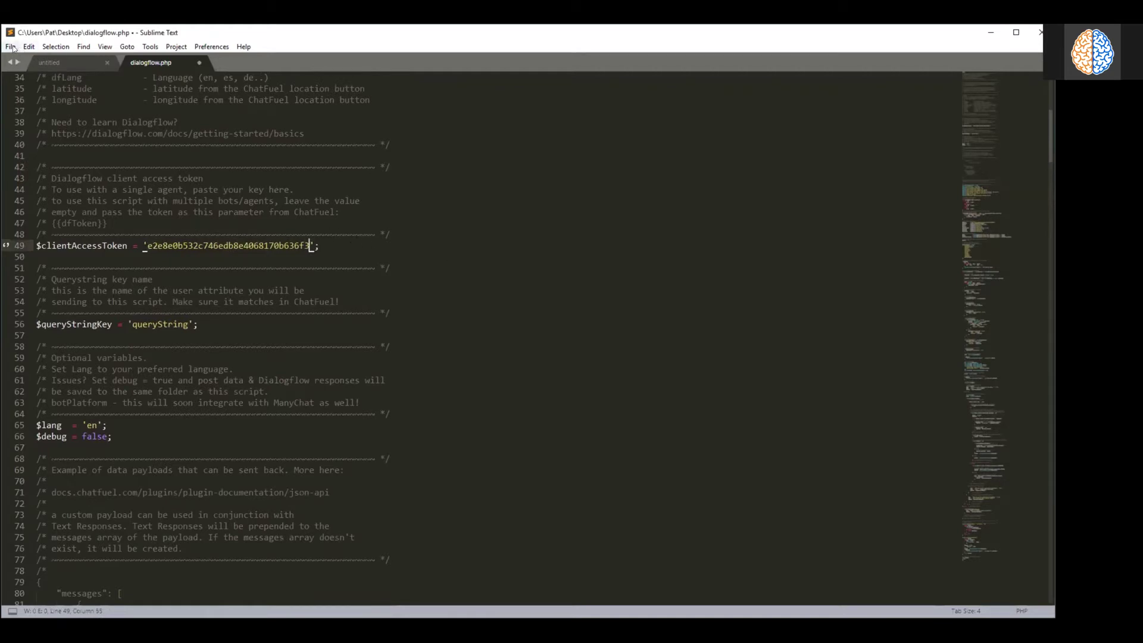
key(ctrl+s)
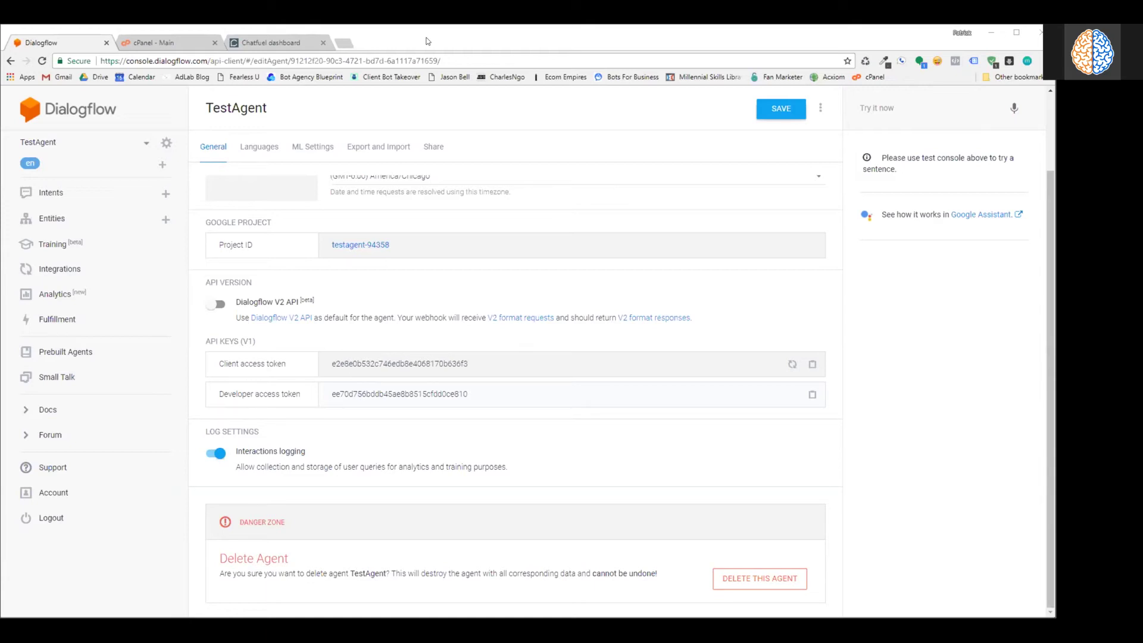
- Switch to cPanel, upload dialogflow.php to the public_html folder with File Manager, and return to that folder's listing
click(172, 35)
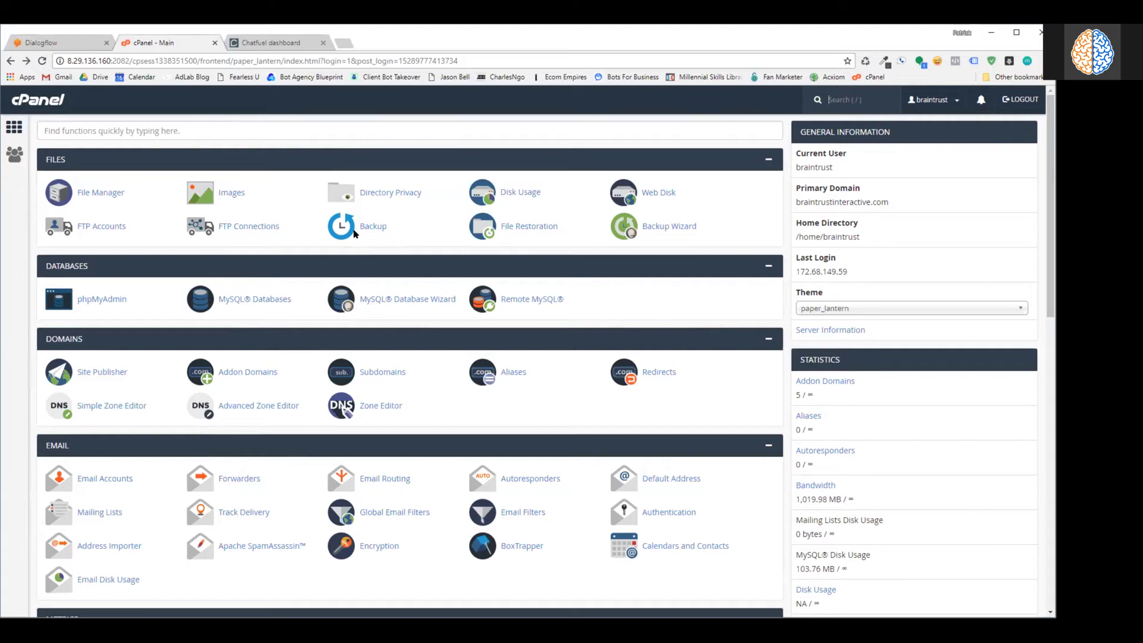
click(87, 204)
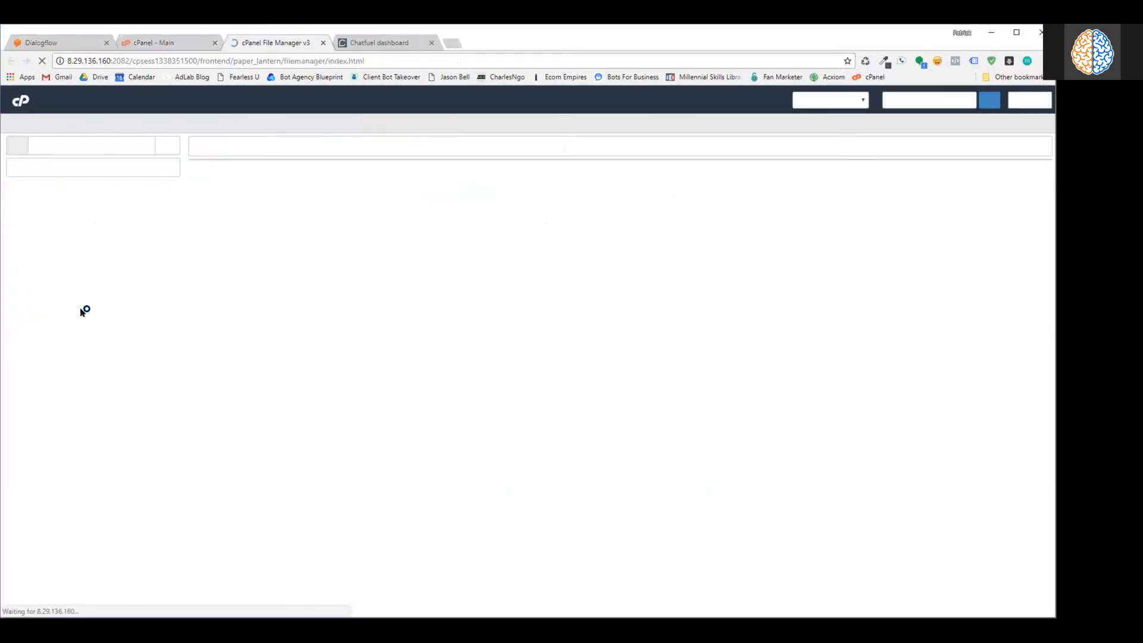
double_click(205, 326)
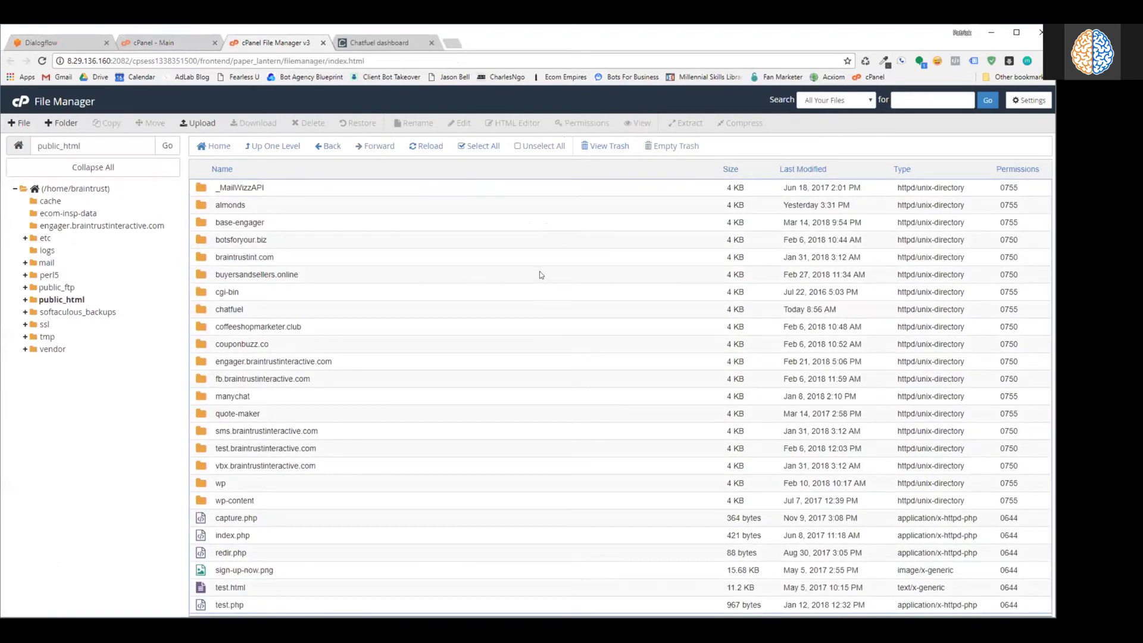
click(198, 123)
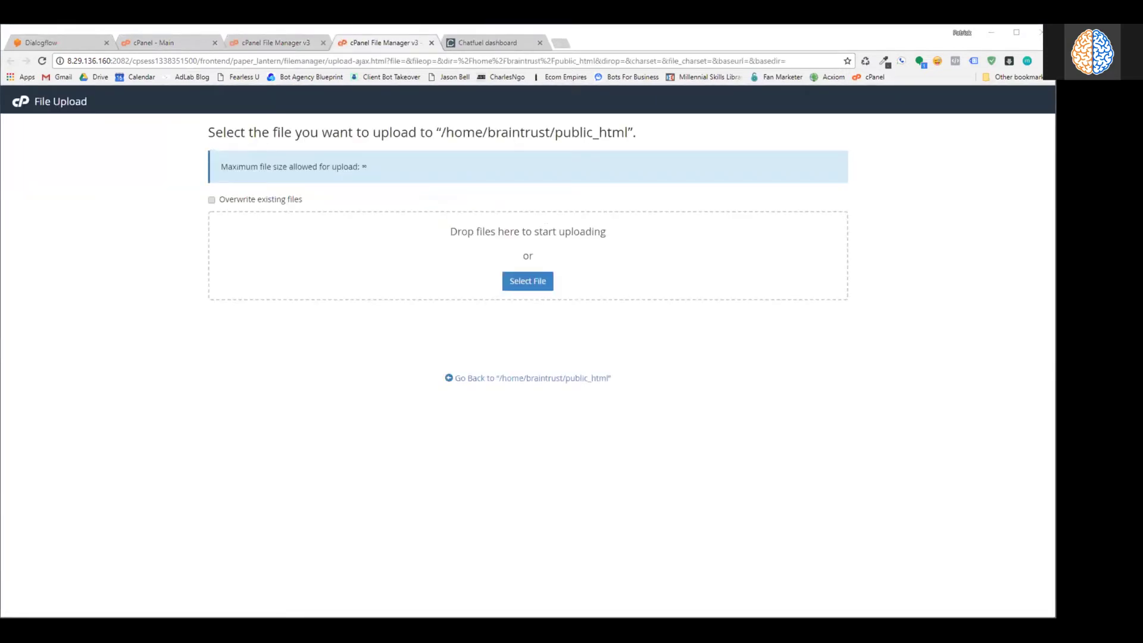
key(Return)
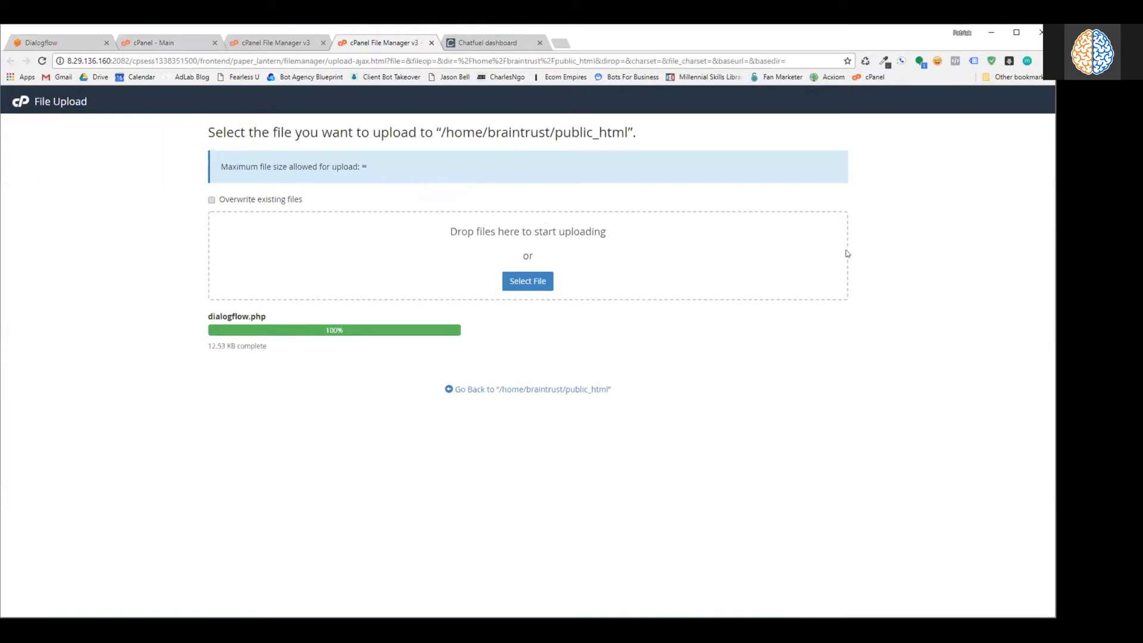
click(533, 387)
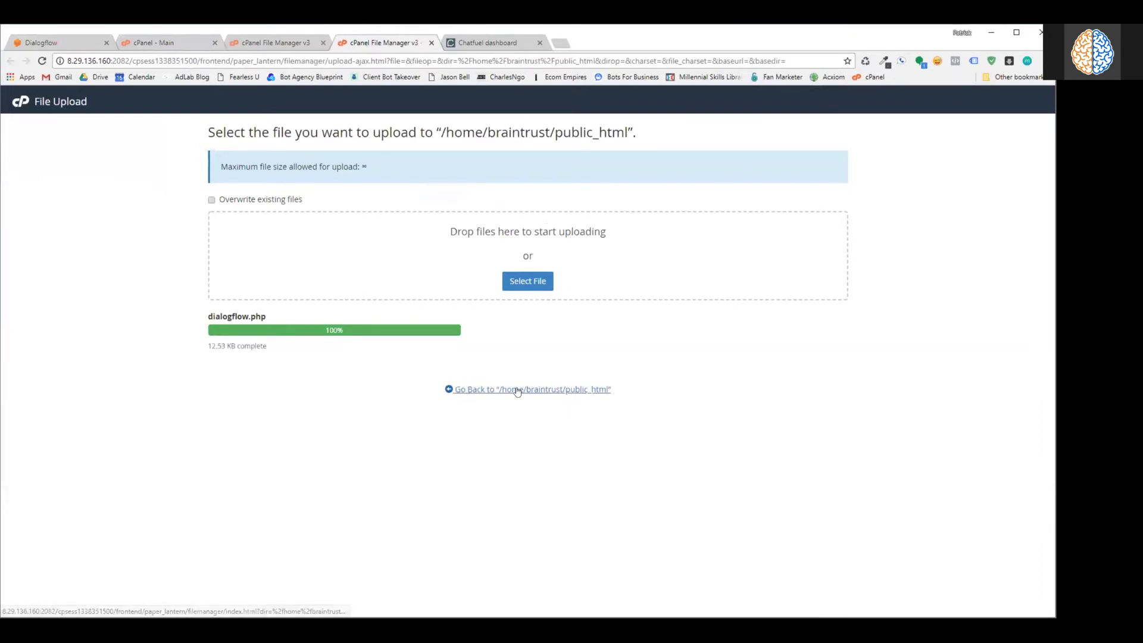
- Load braintrustinteractive.com/dialogflow.php in the browser to check the uploaded script
click(386, 60)
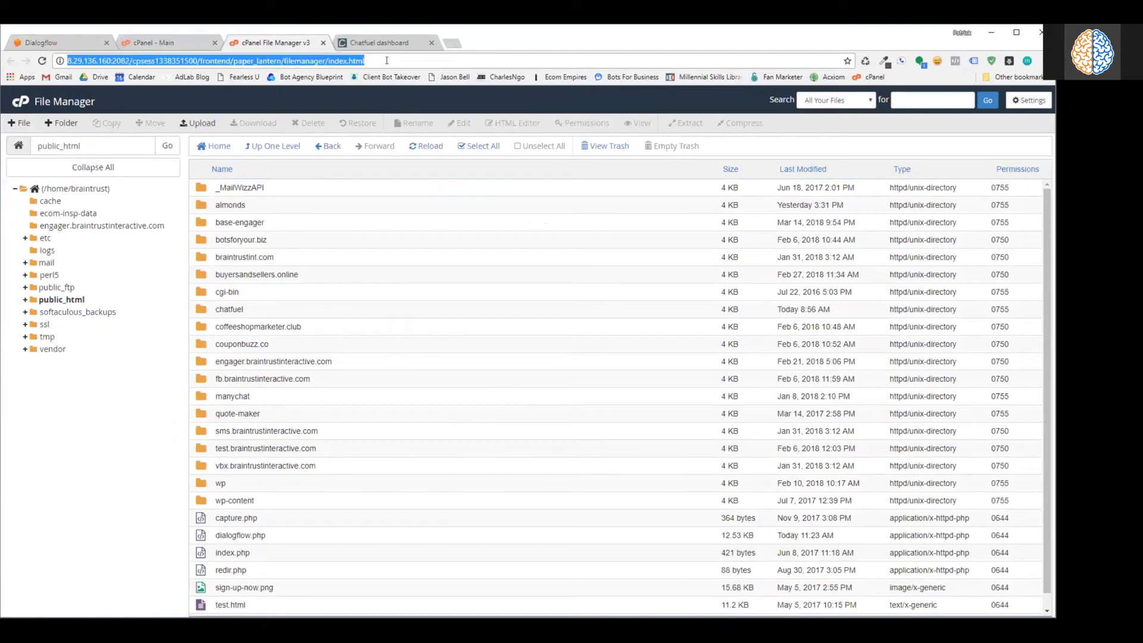
text(braintrust)
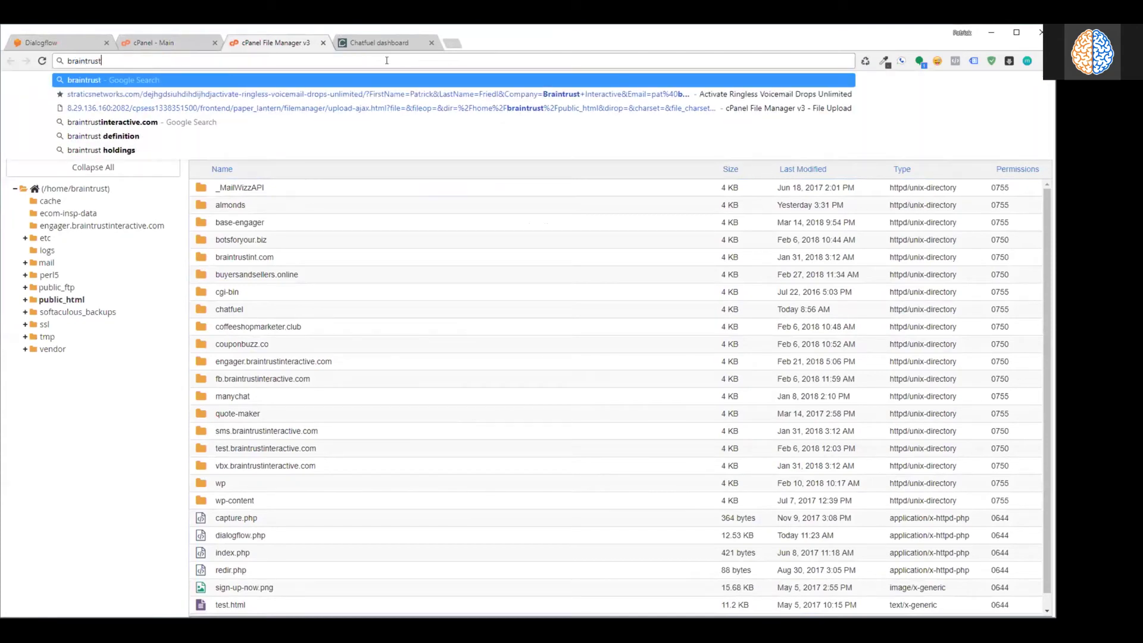
text(interactifve)
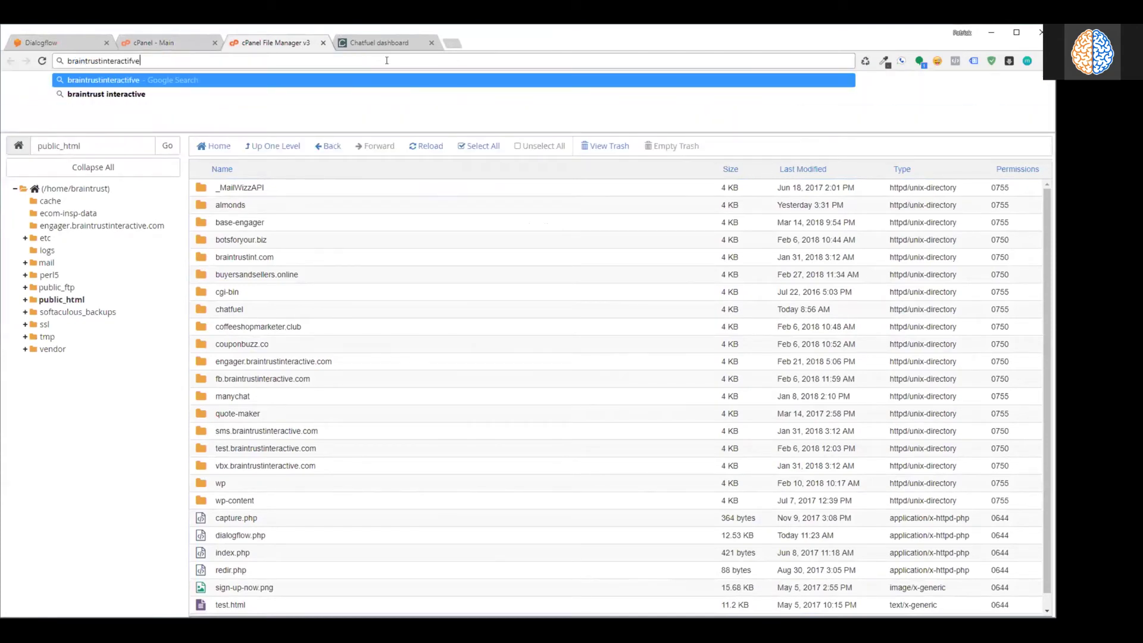
key(BackSpace)
key(BackSpace)
key(BackSpace)
text(ve.com)
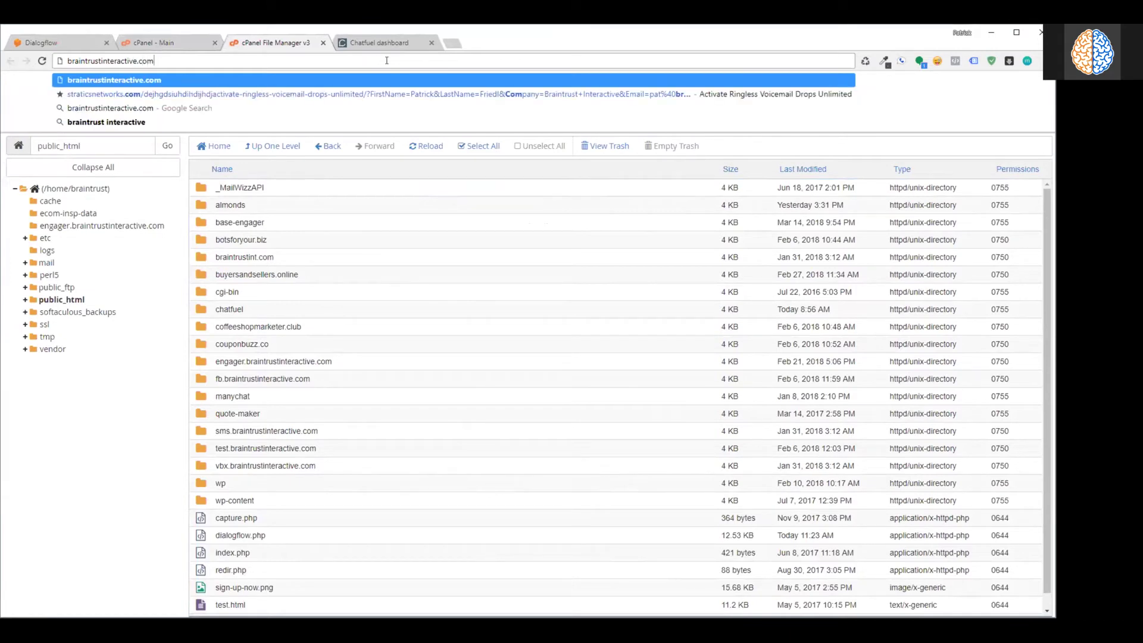
text(/d)
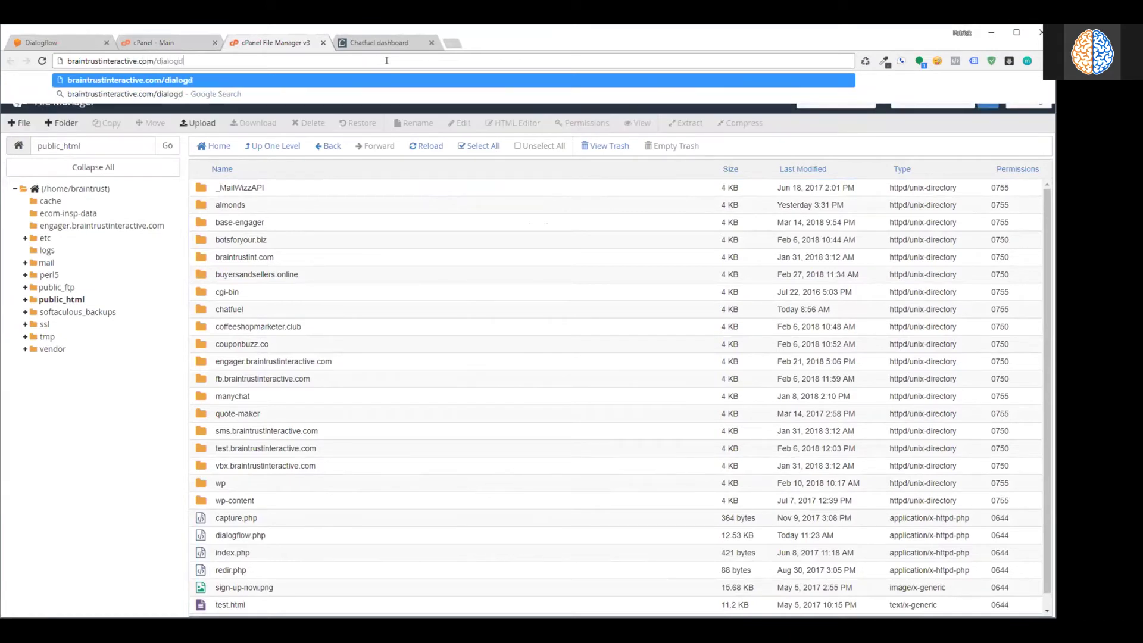
text(ialogflow.php)
key(Return)
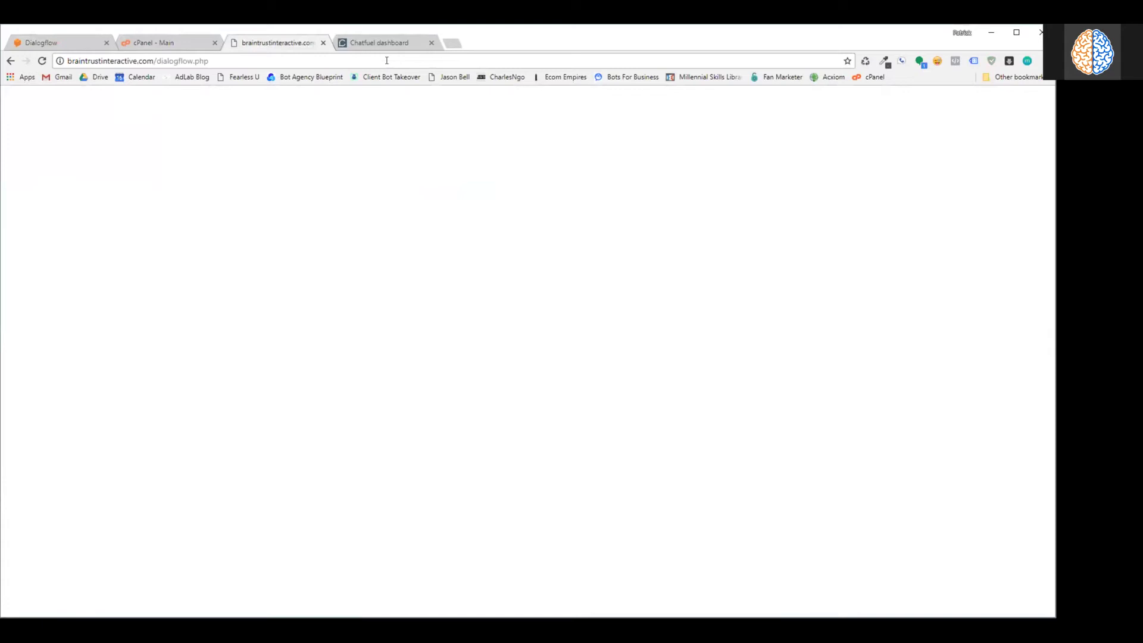
- Test the script by requesting its URL with the queryString parameter set to "Hello" followed by a first name and an exclamation mark
click(386, 60)
click(386, 60)
text(?queryString=Hello)
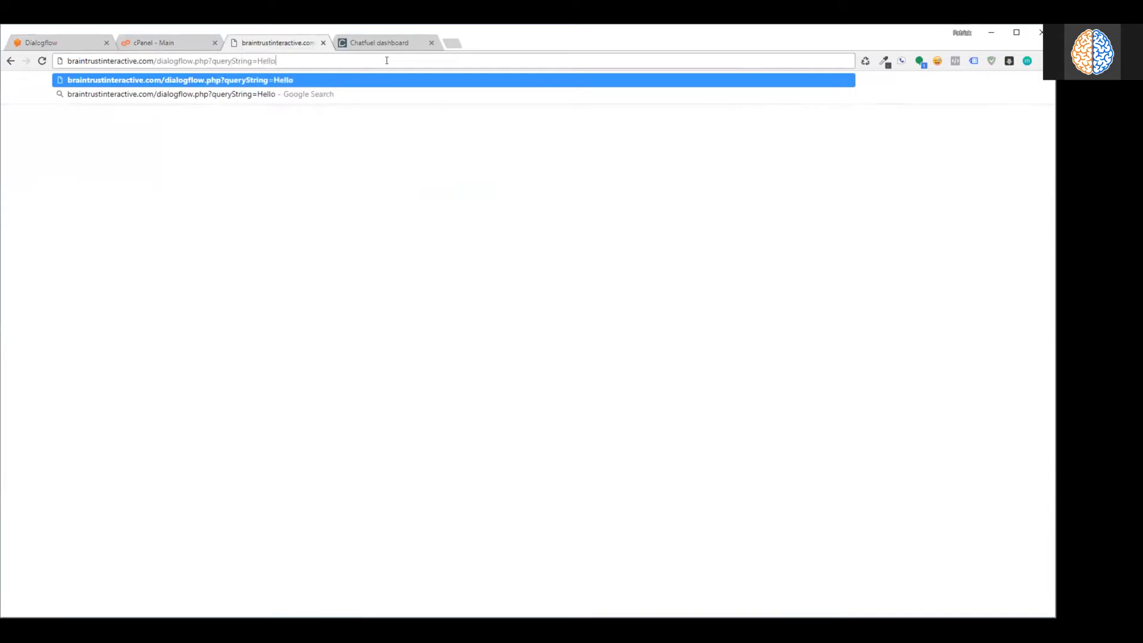
text( Carl!)
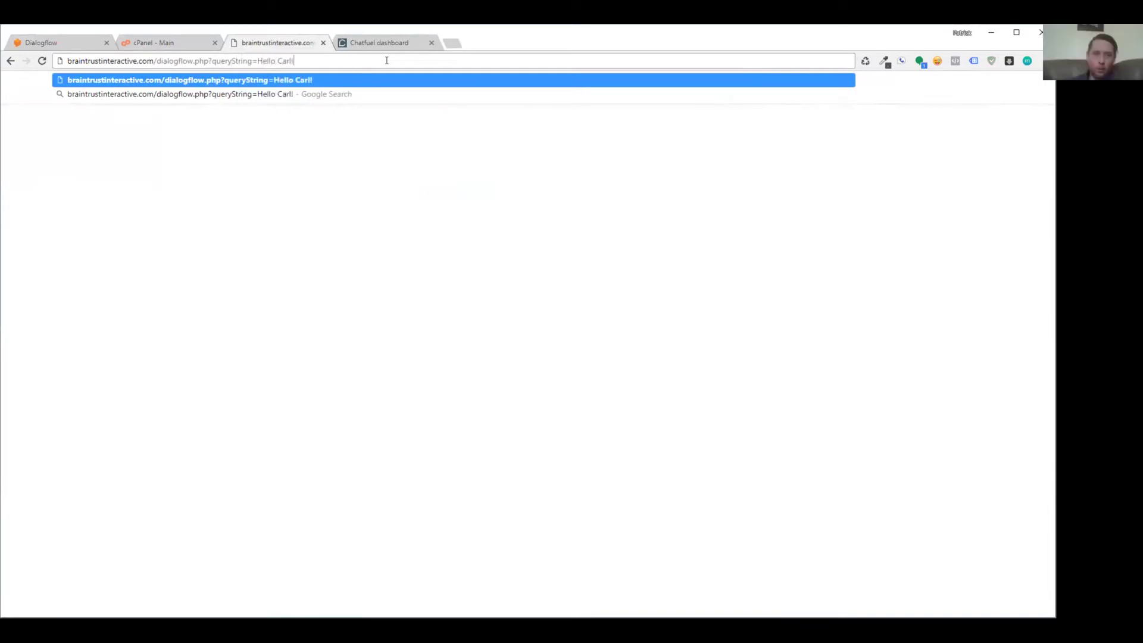
key(Return)
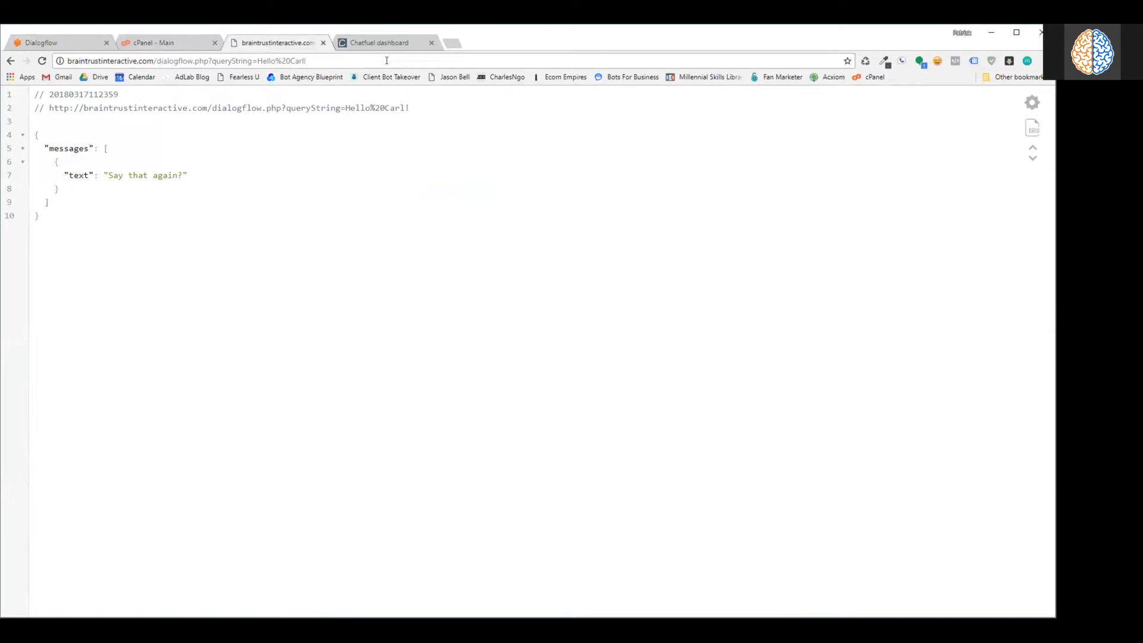
- Switch to Dialogflow and review the Default Fallback Intent's text responses, locating the "Say that again?" variant
click(78, 45)
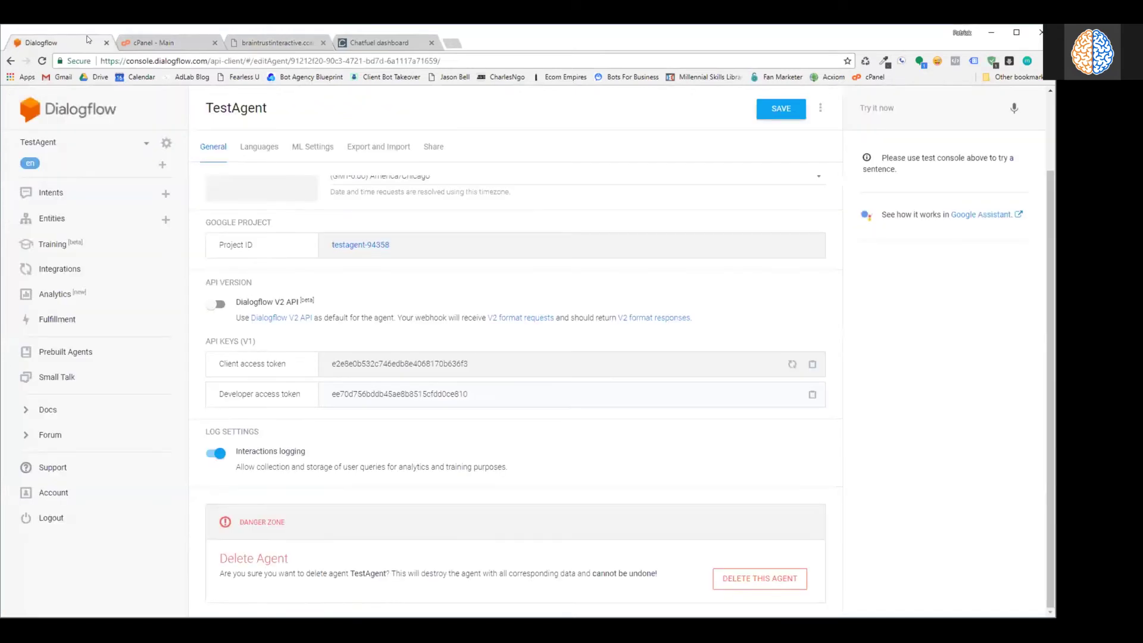
click(98, 191)
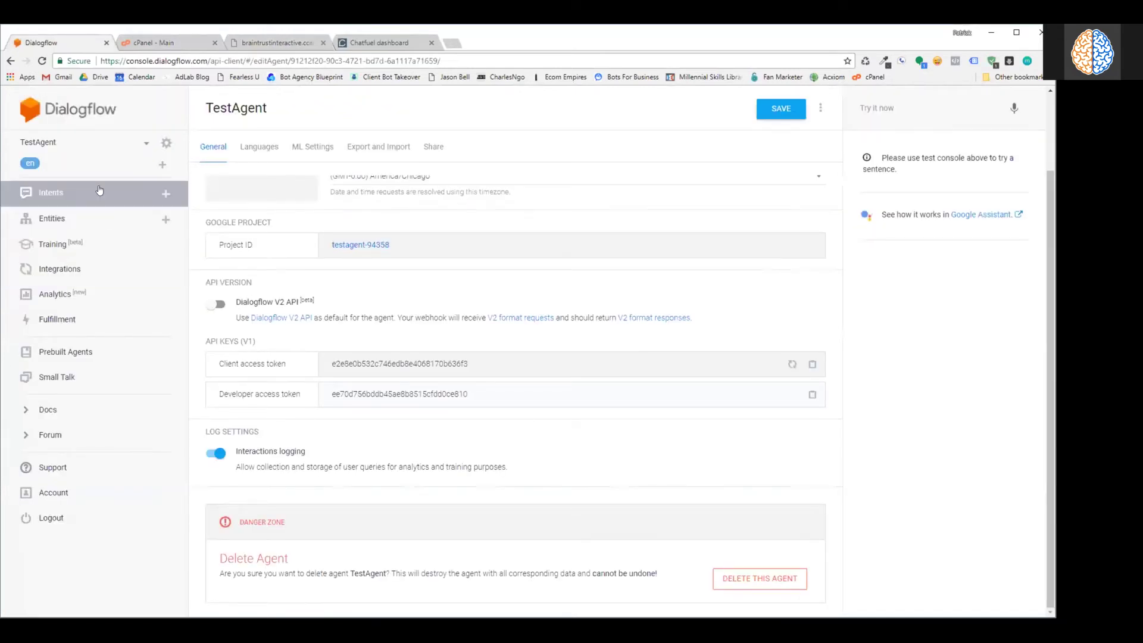
click(267, 185)
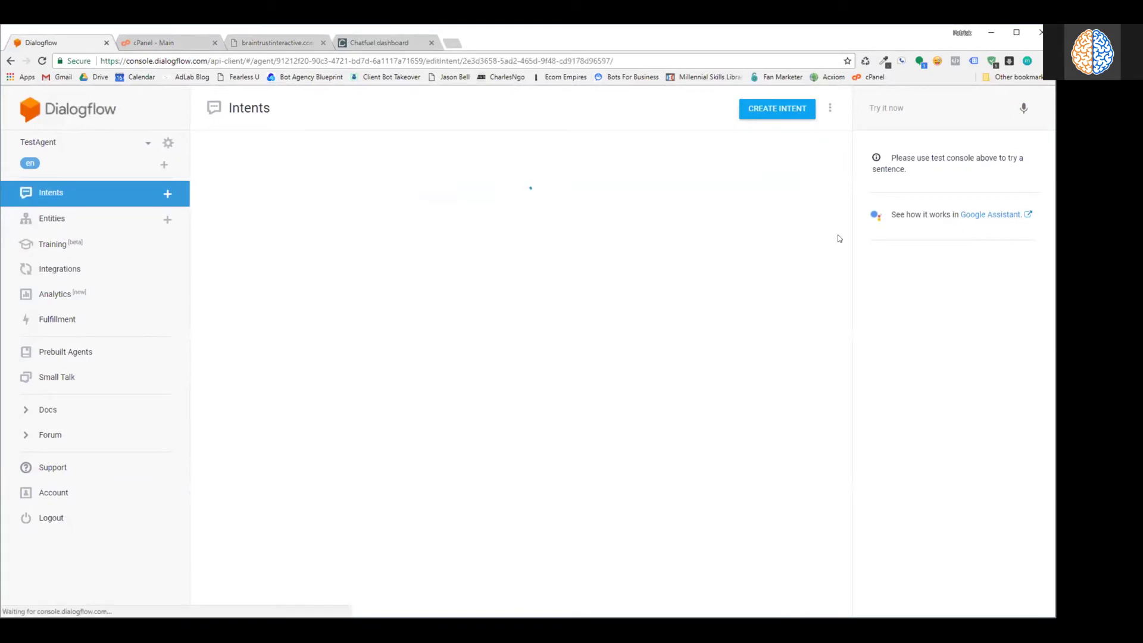
scroll(581, 260, down, 4)
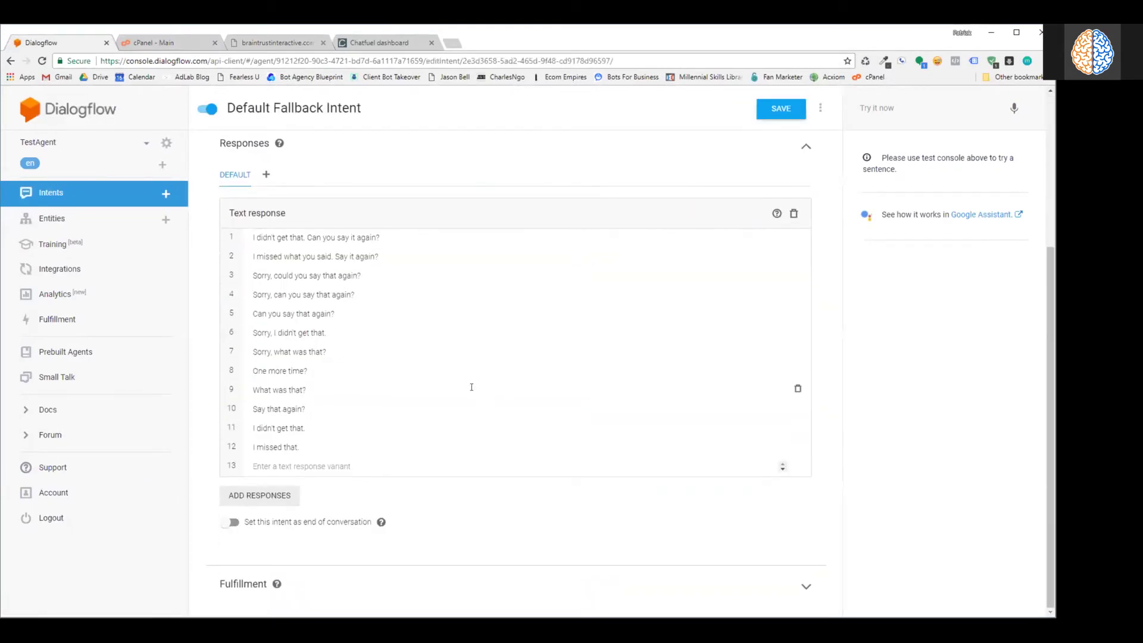
triple_click(305, 410)
- Repeat the script's test request in the browser, and check the agent's Training log in Dialogflow for the logged requests
click(266, 41)
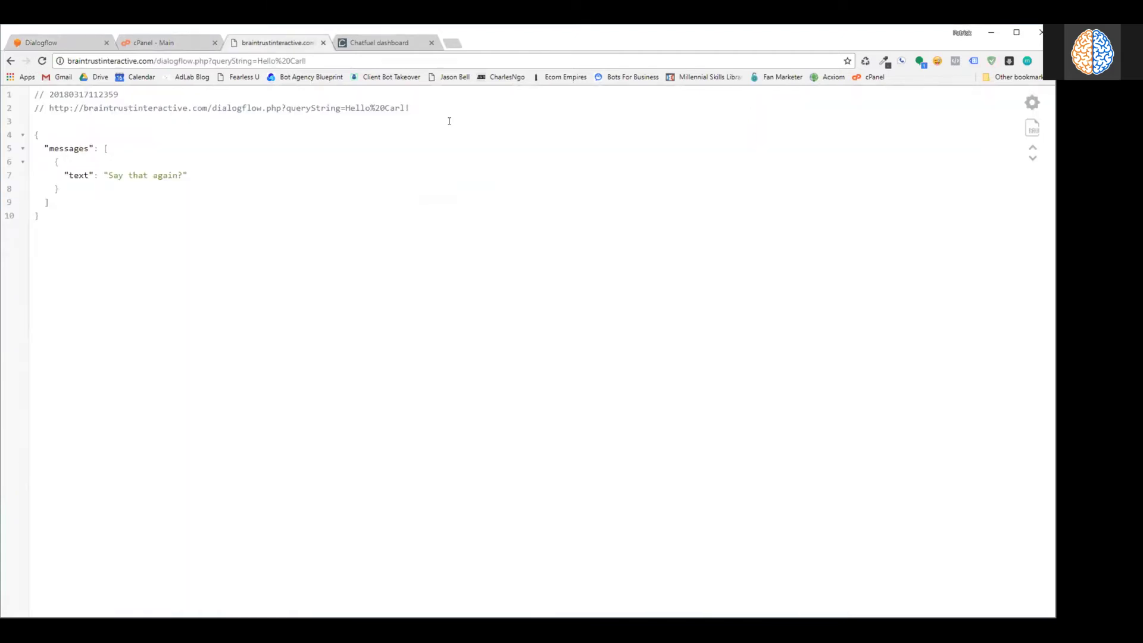
key(F5)
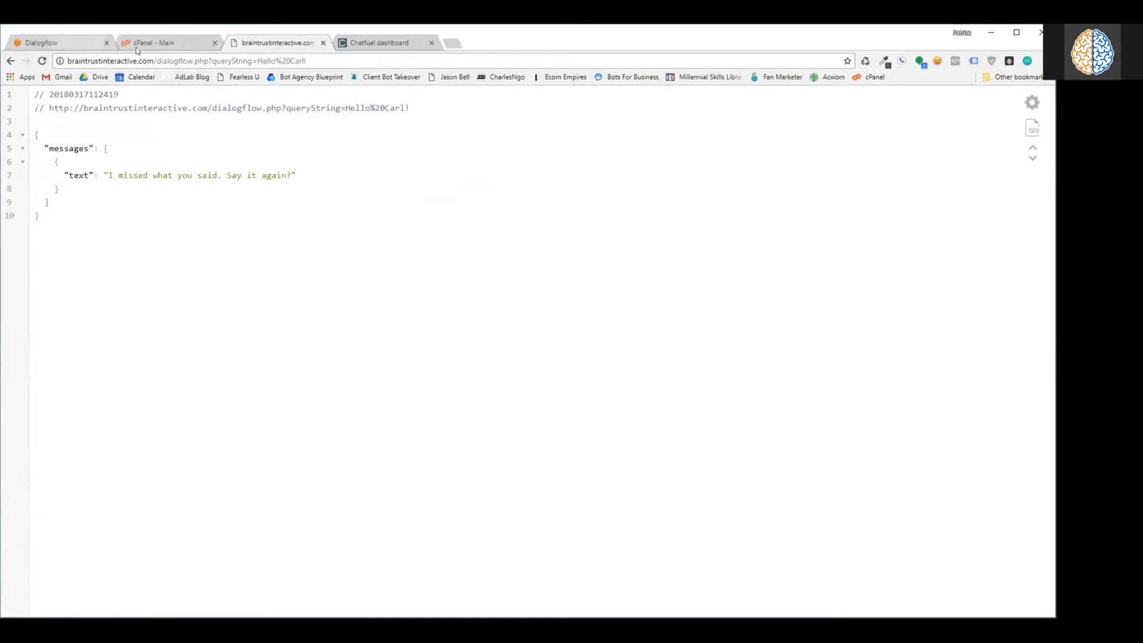
click(56, 43)
click(84, 244)
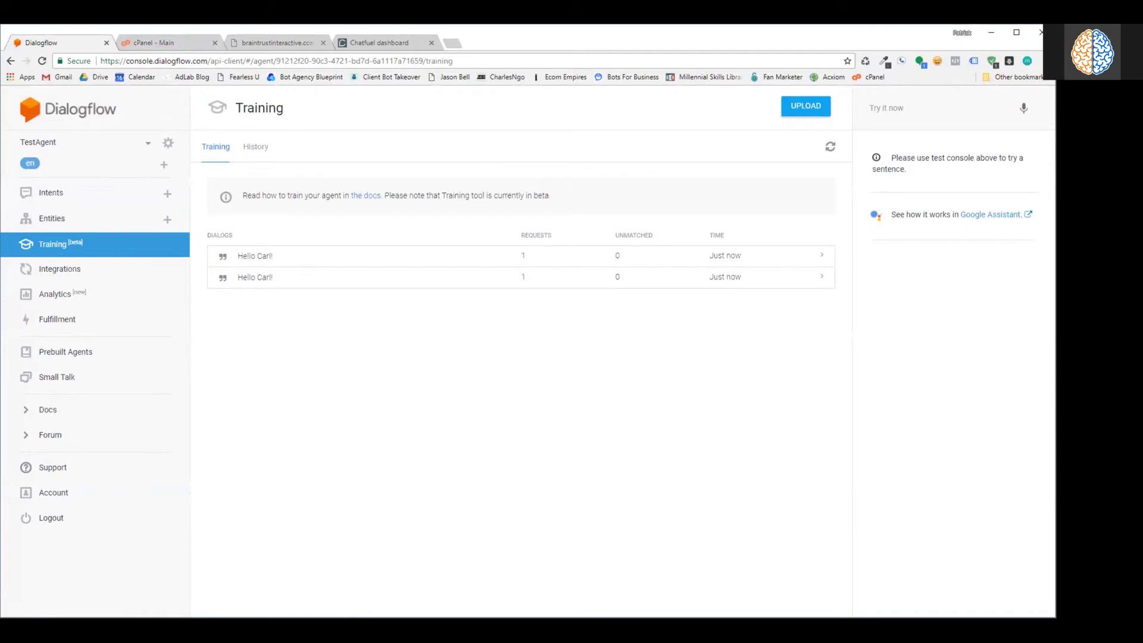
- Copy the dialogflow.php URL without its query string, and open the Default answer block of Dialogflow Test Bot in Chatfuel
click(378, 41)
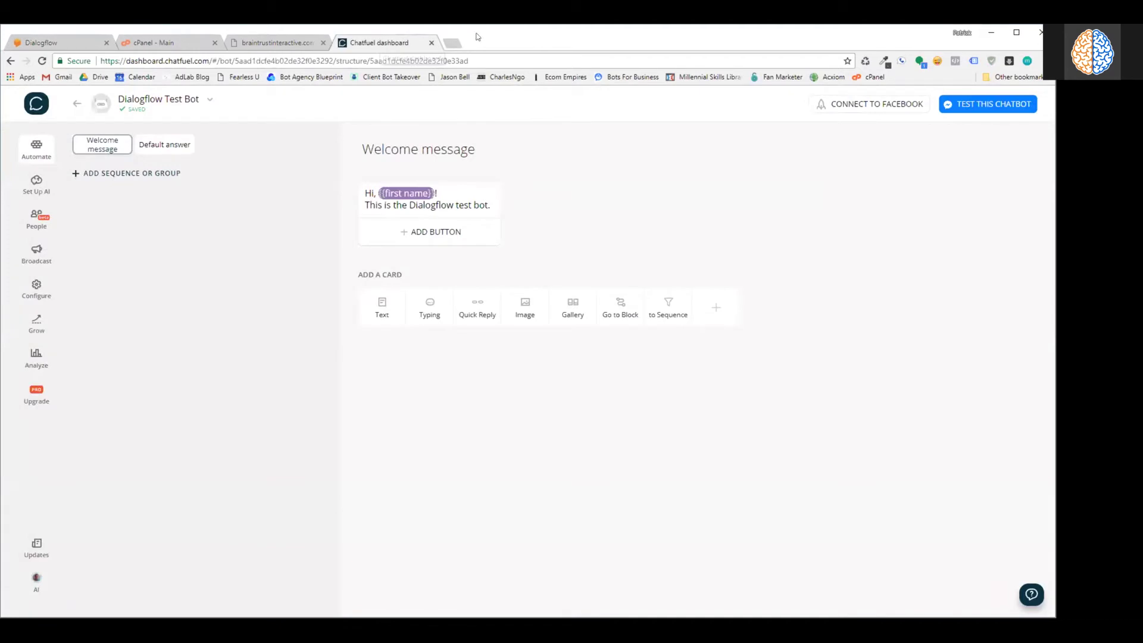
click(262, 43)
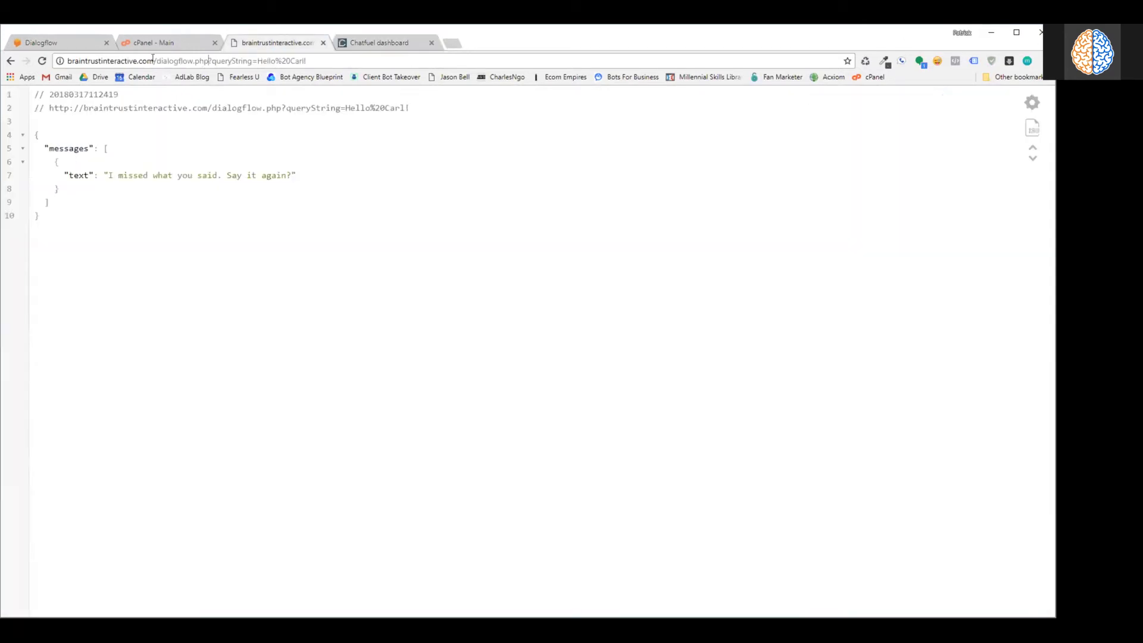
drag(209, 60, 46, 60)
key(ctrl+c)
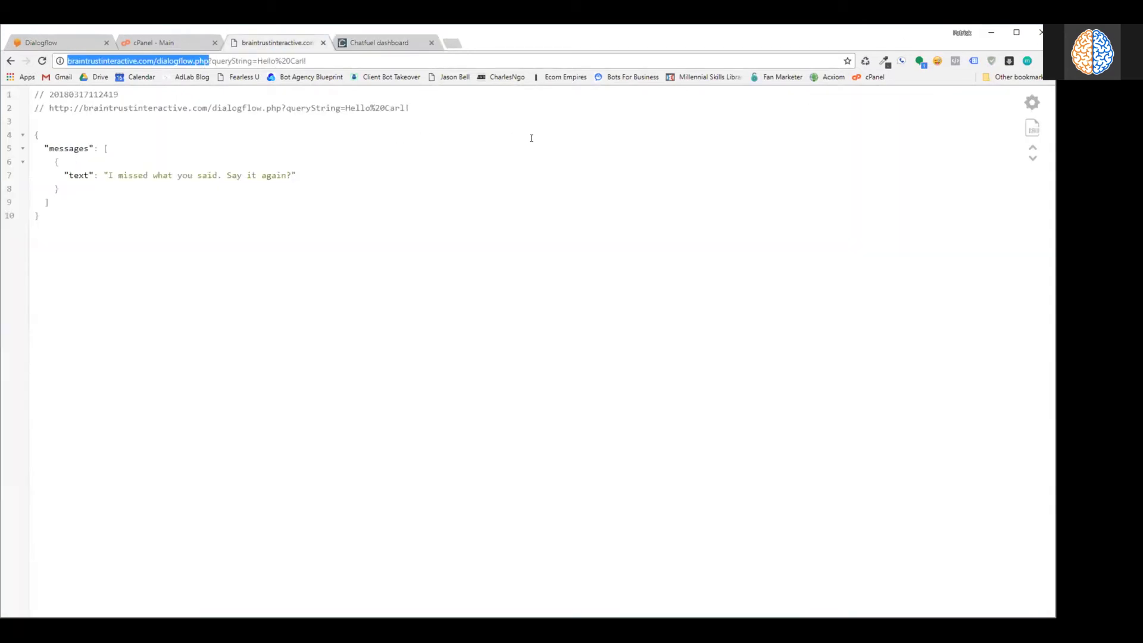
click(364, 43)
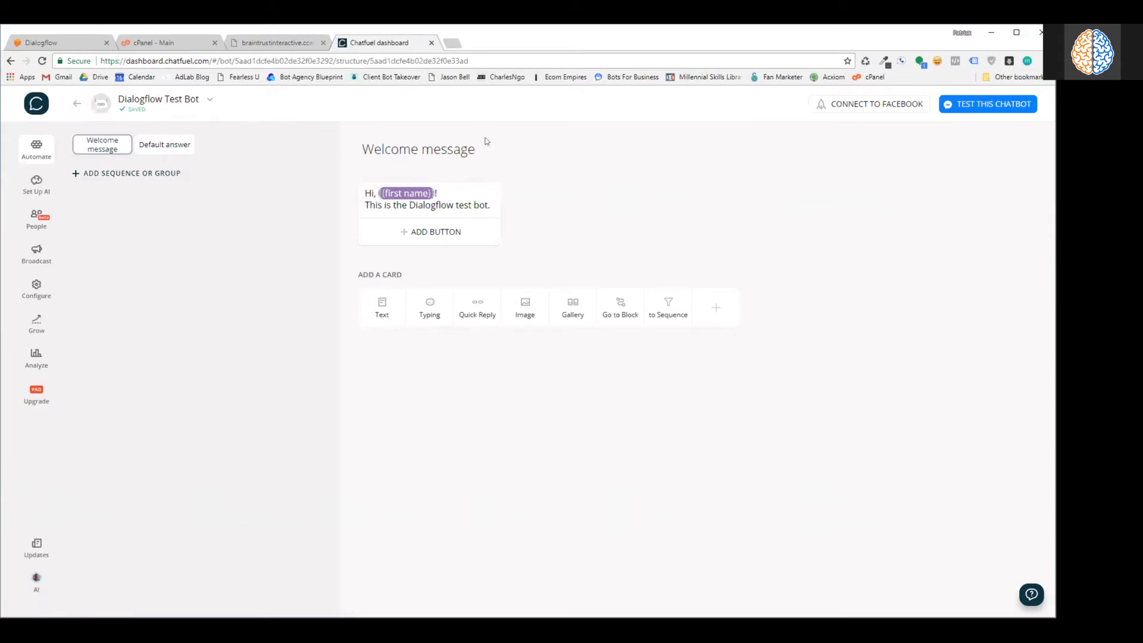
click(160, 145)
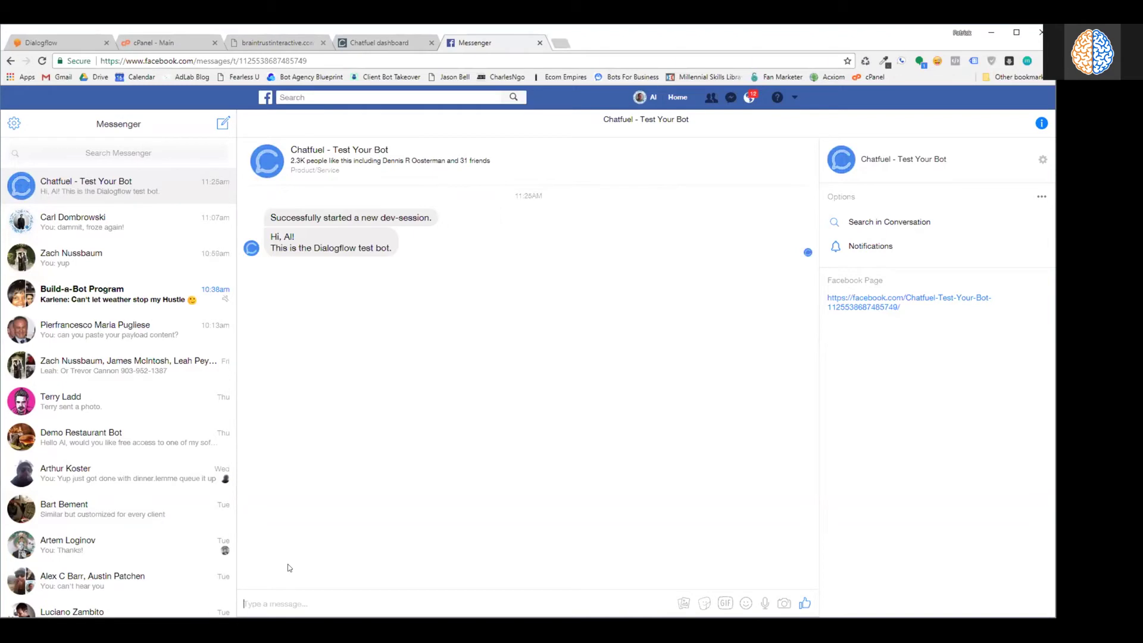
- Send the message "Hey, what's up?" to the test bot in Messenger
text(Hey, what's up?)
key(Return)
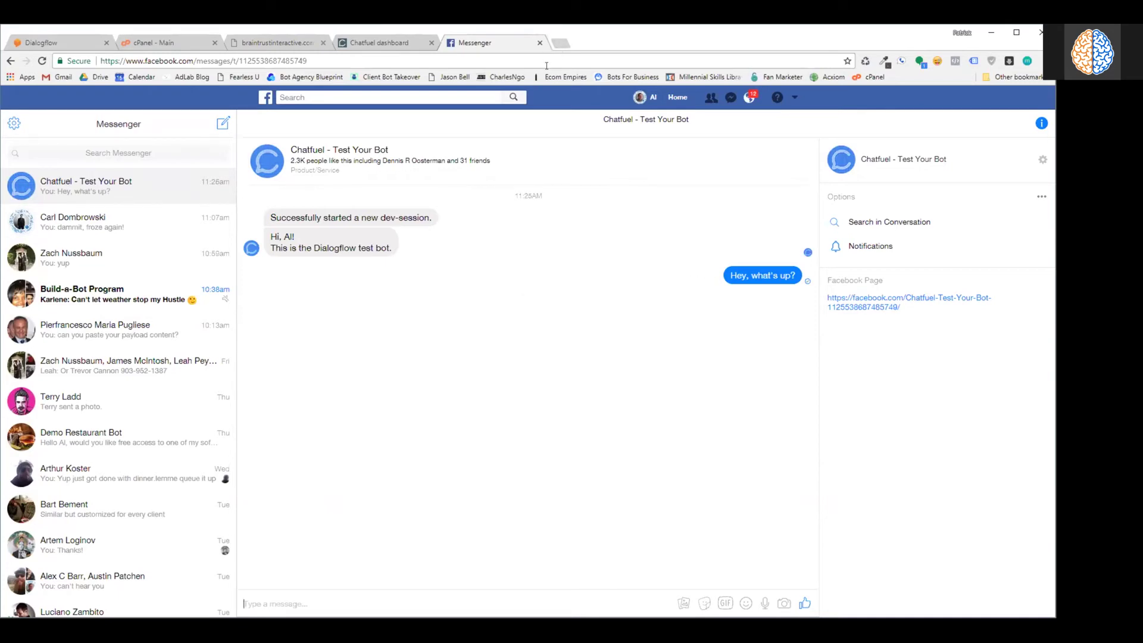
- Back in Chatfuel, add a User Input plugin to the Default answer with an empty message, saving the answer to the queryString attribute
click(398, 44)
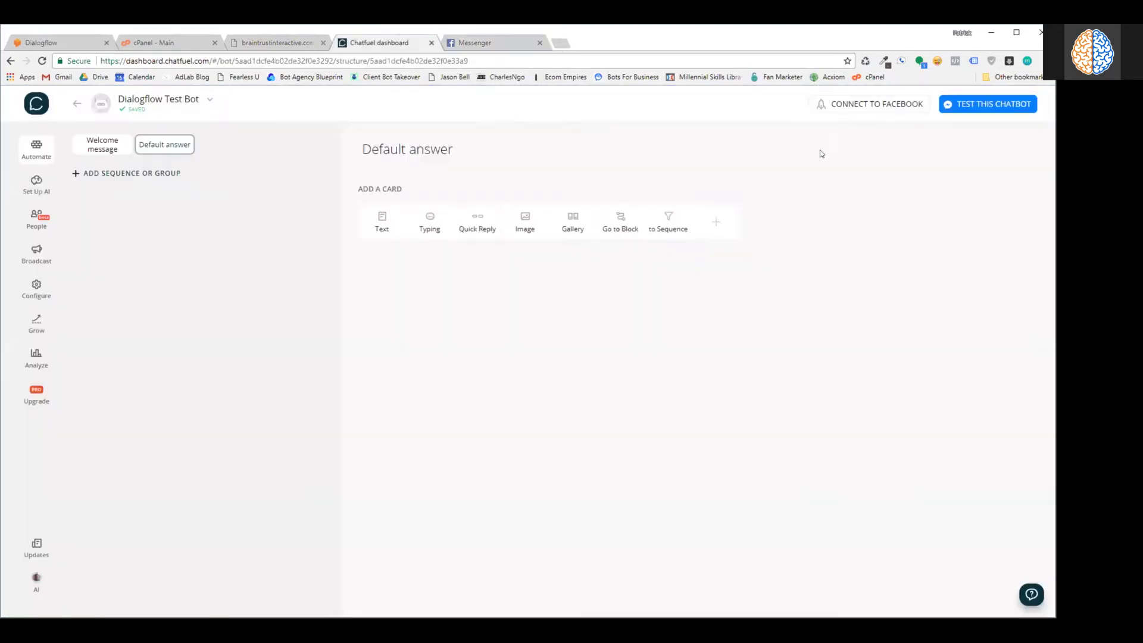
click(714, 225)
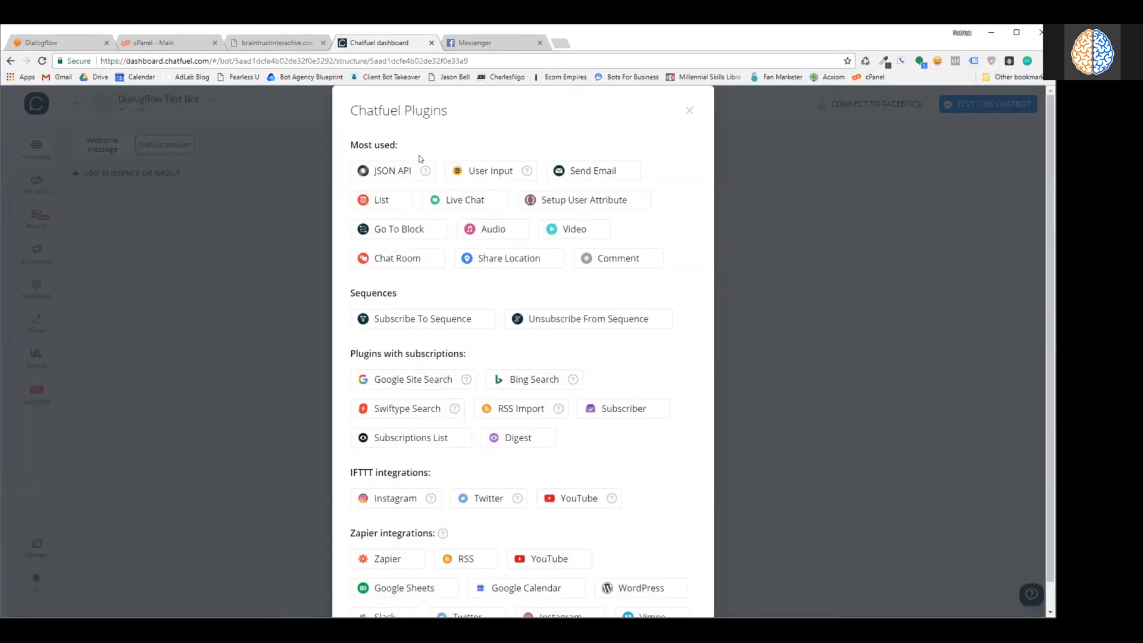
click(464, 173)
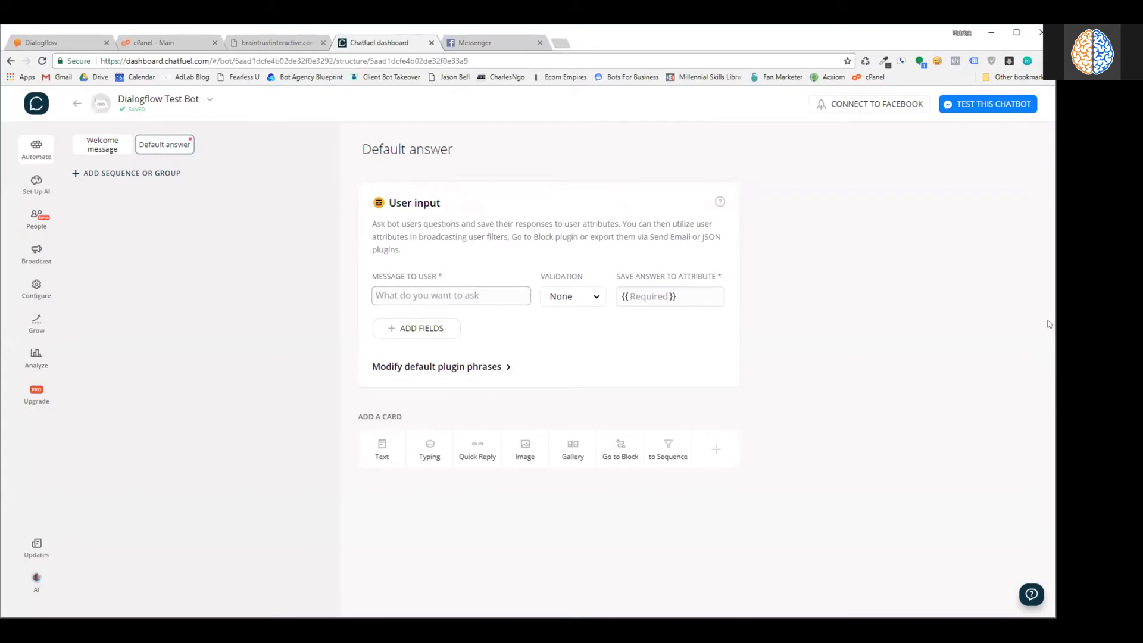
click(395, 288)
click(941, 260)
text(qu)
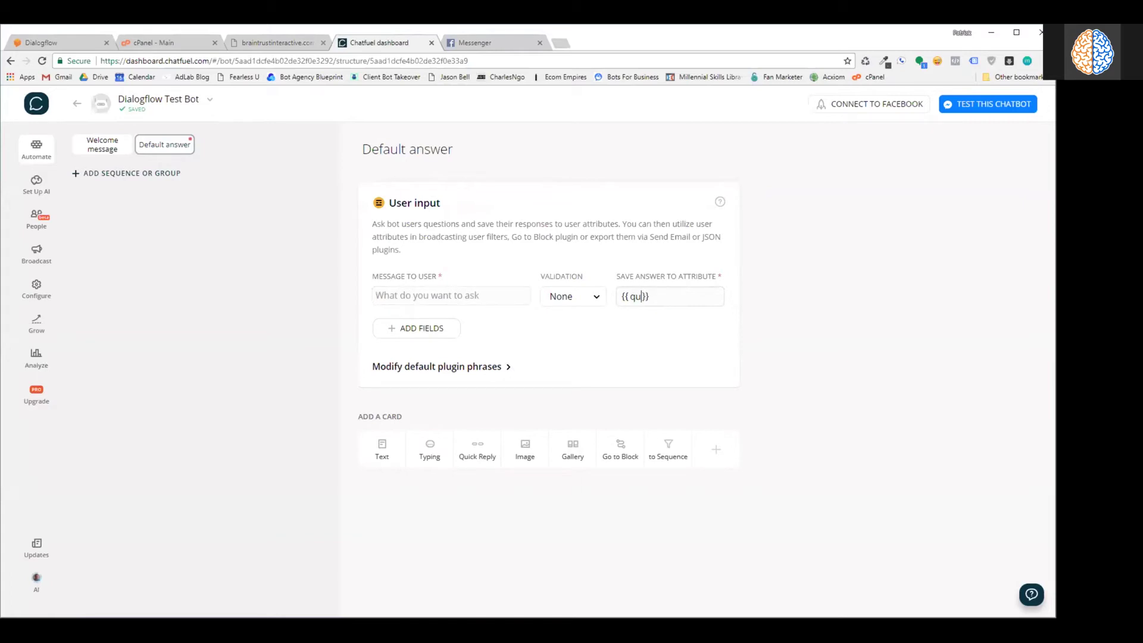
text(eryString)
click(991, 326)
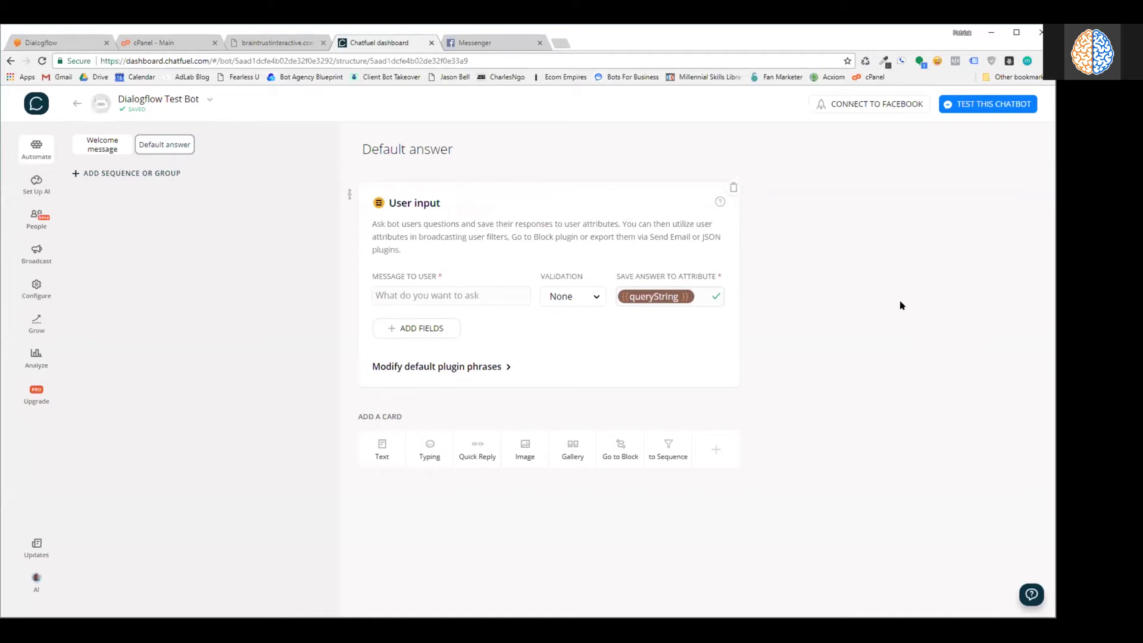
- Add a Typing card below the User Input card and set its duration to 1.8 sec
click(438, 462)
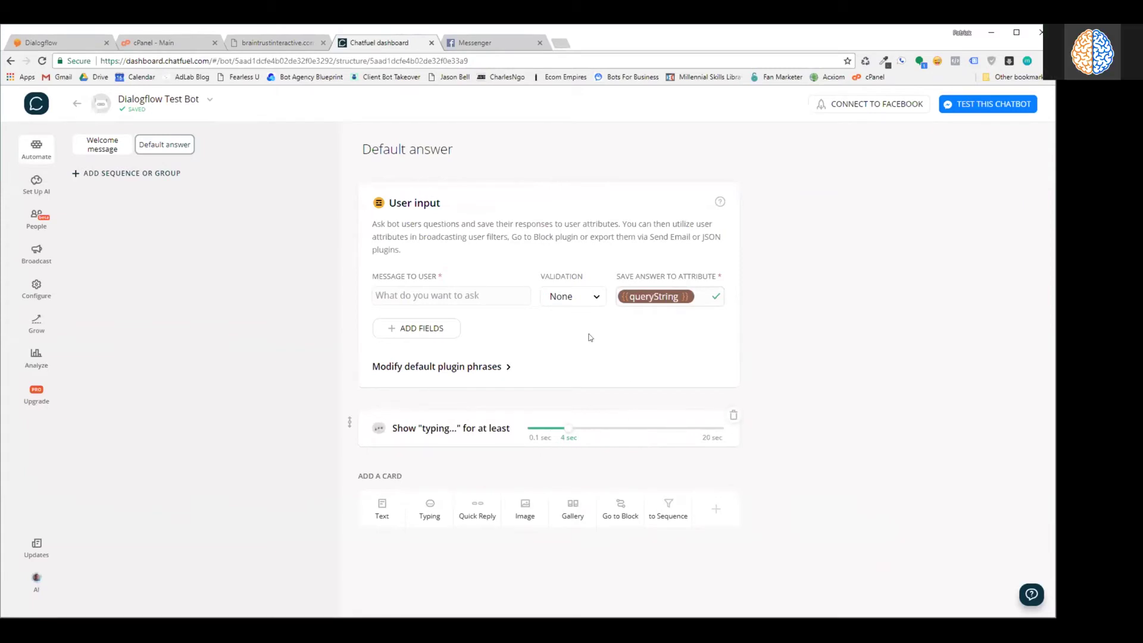
click(544, 429)
drag(545, 436, 549, 432)
click(718, 509)
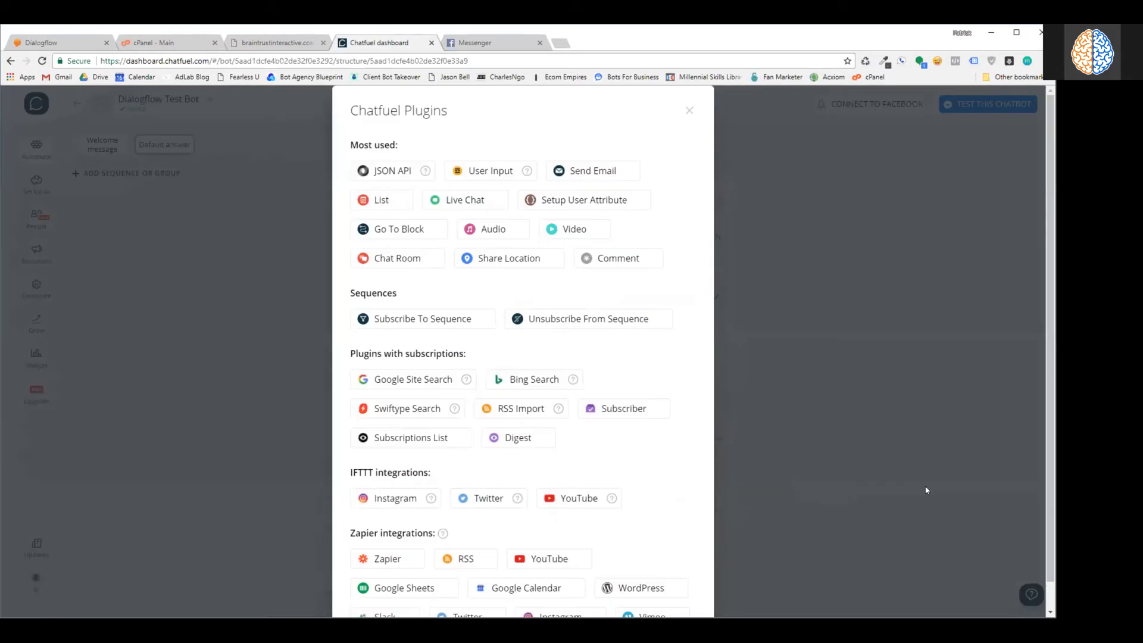
click(385, 172)
scroll(809, 301, down, 4)
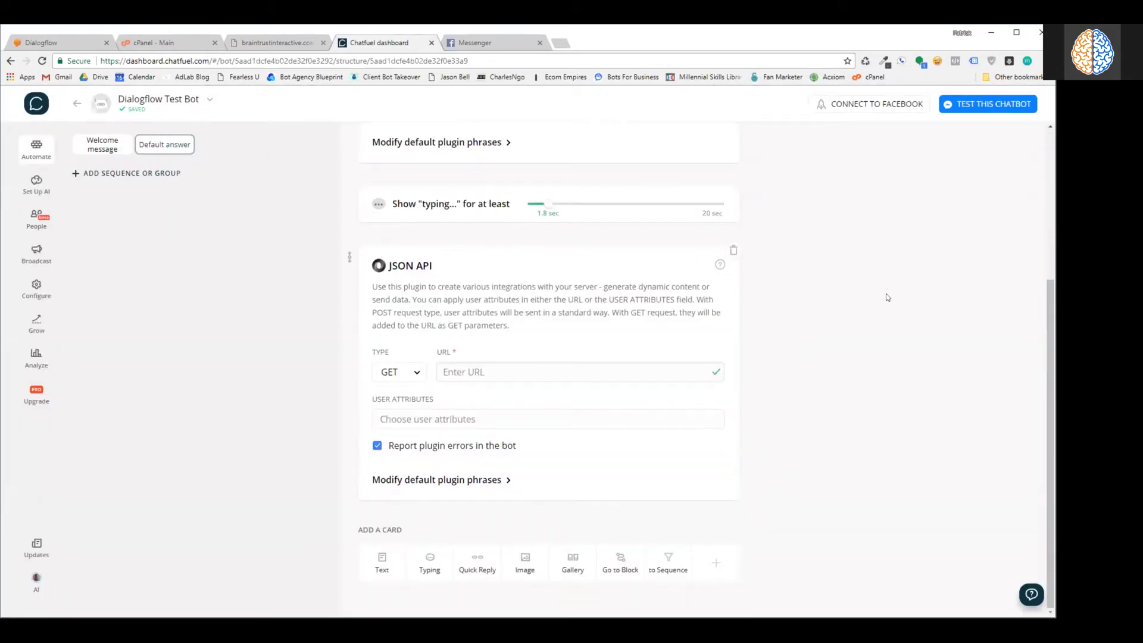
click(411, 373)
click(391, 393)
click(490, 370)
key(ctrl+v)
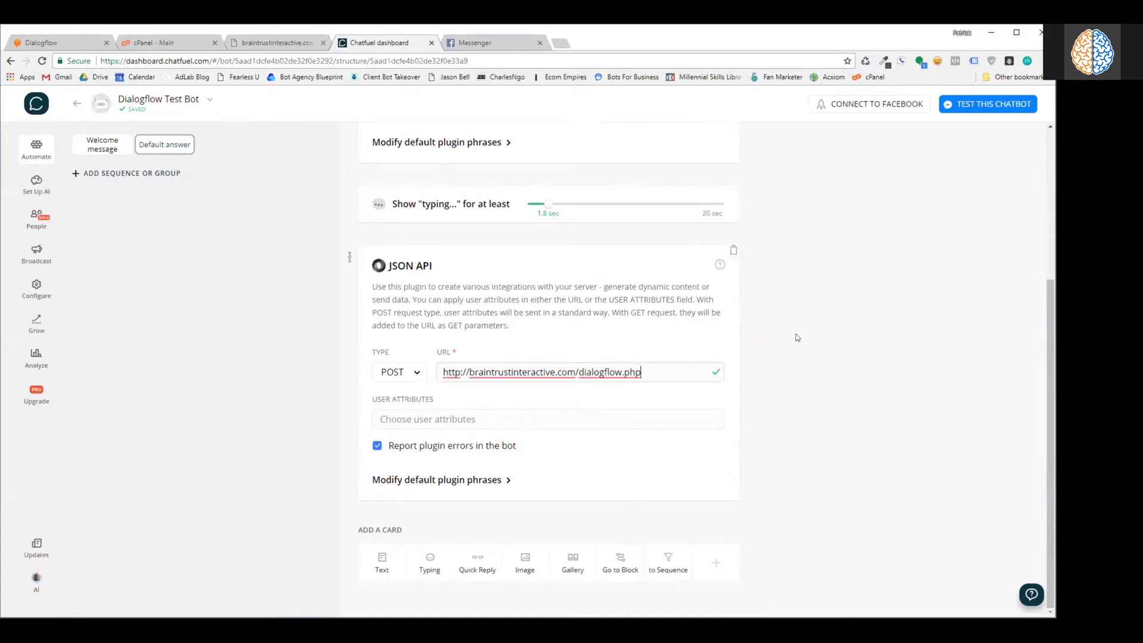
- Add messenger user id and queryString as the JSON API card's user attributes, and check the block's cards
scroll(796, 333, up, 2)
click(476, 531)
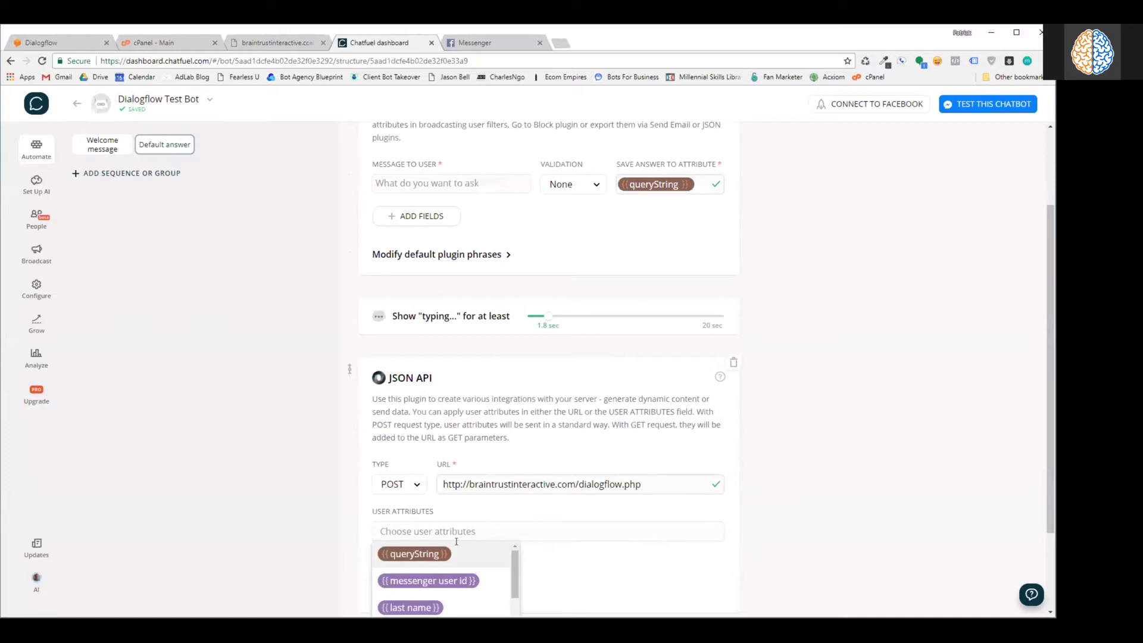
click(426, 581)
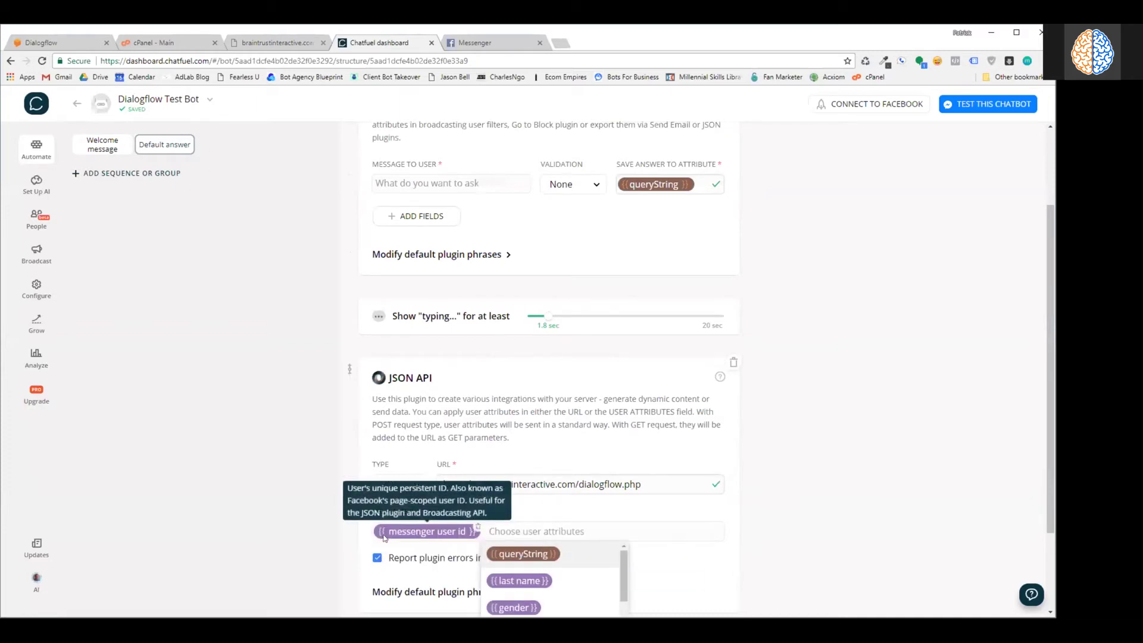
scroll(827, 491, down, 2)
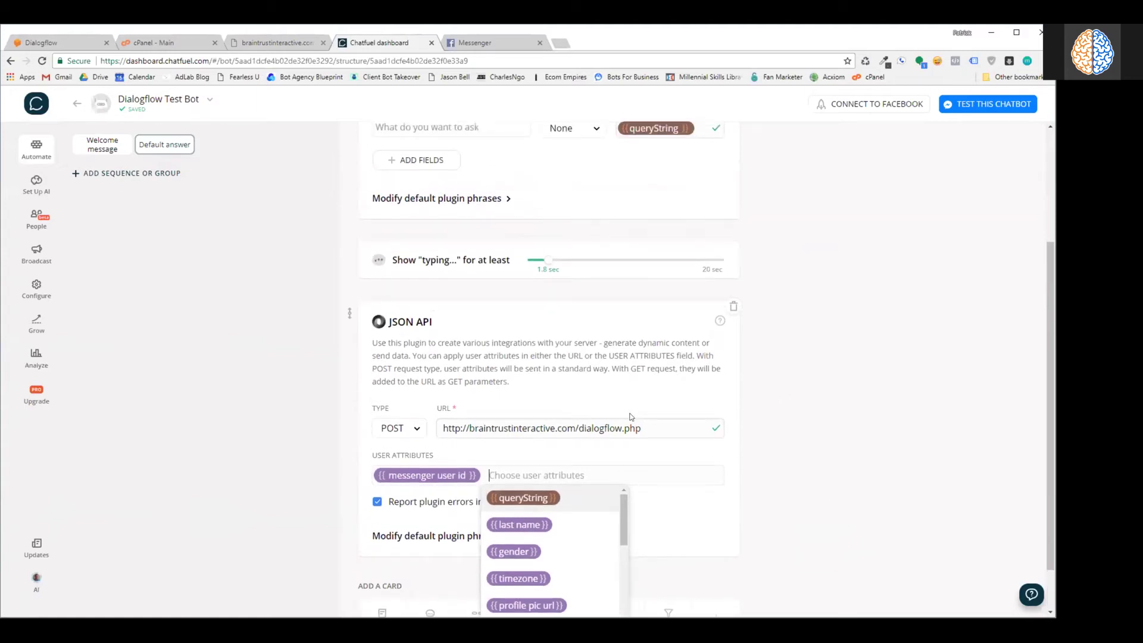
click(535, 444)
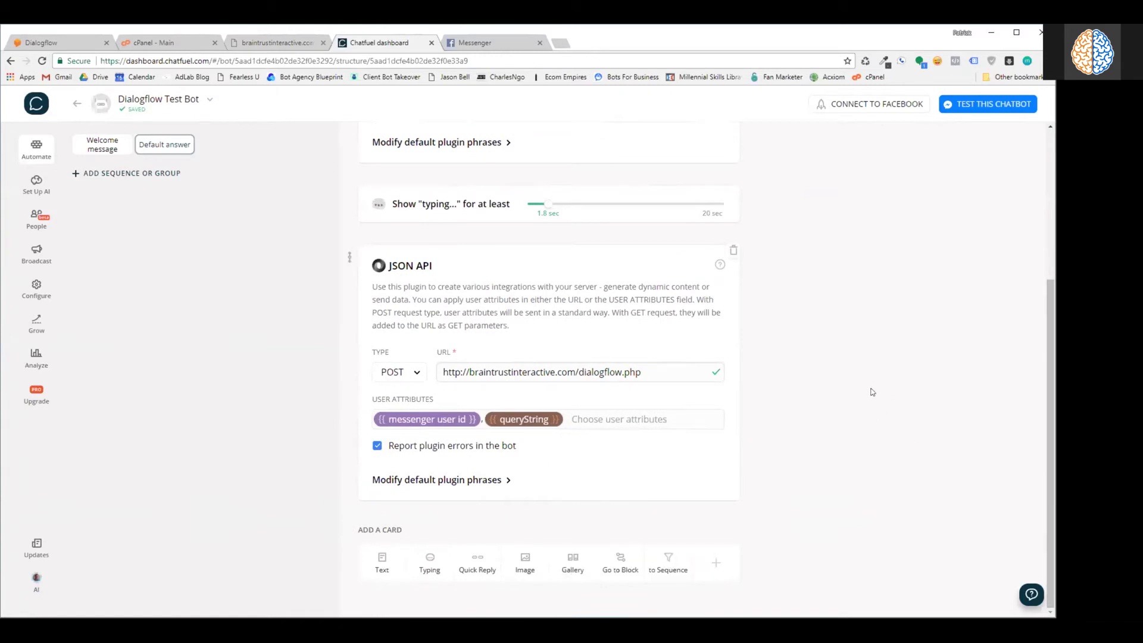
scroll(885, 394, up, 5)
scroll(874, 387, down, 3)
scroll(857, 417, down, 2)
scroll(848, 434, up, 2)
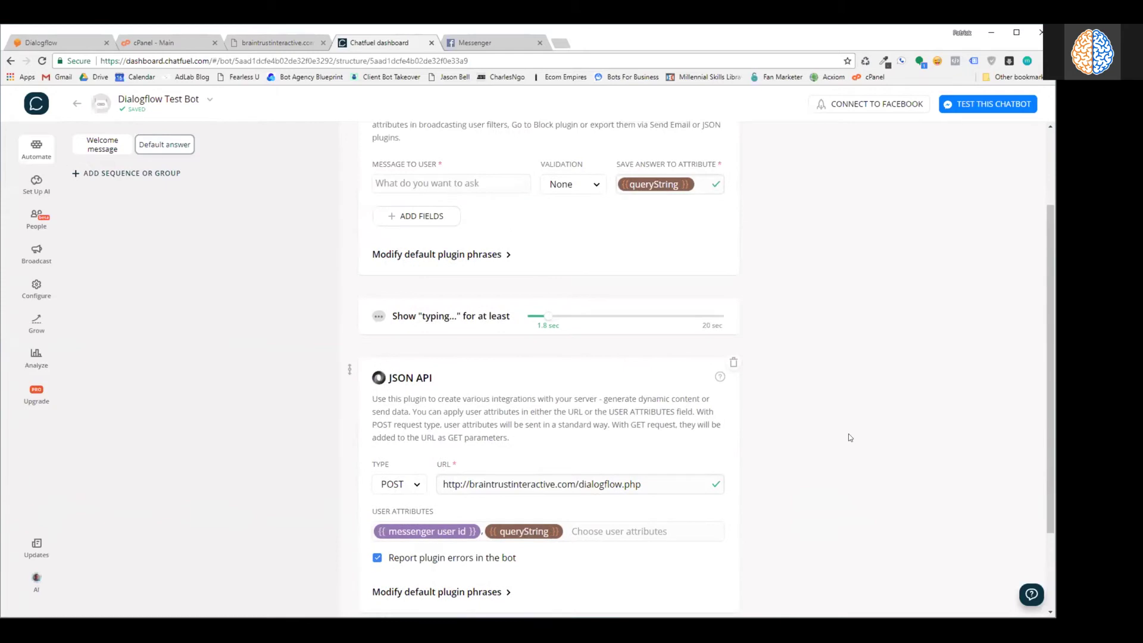
- Switch to Messenger and send "Hey, how's it going?" to the test bot to try the connection
click(470, 43)
click(415, 598)
text(Hey, how's it going?)
key(Return)
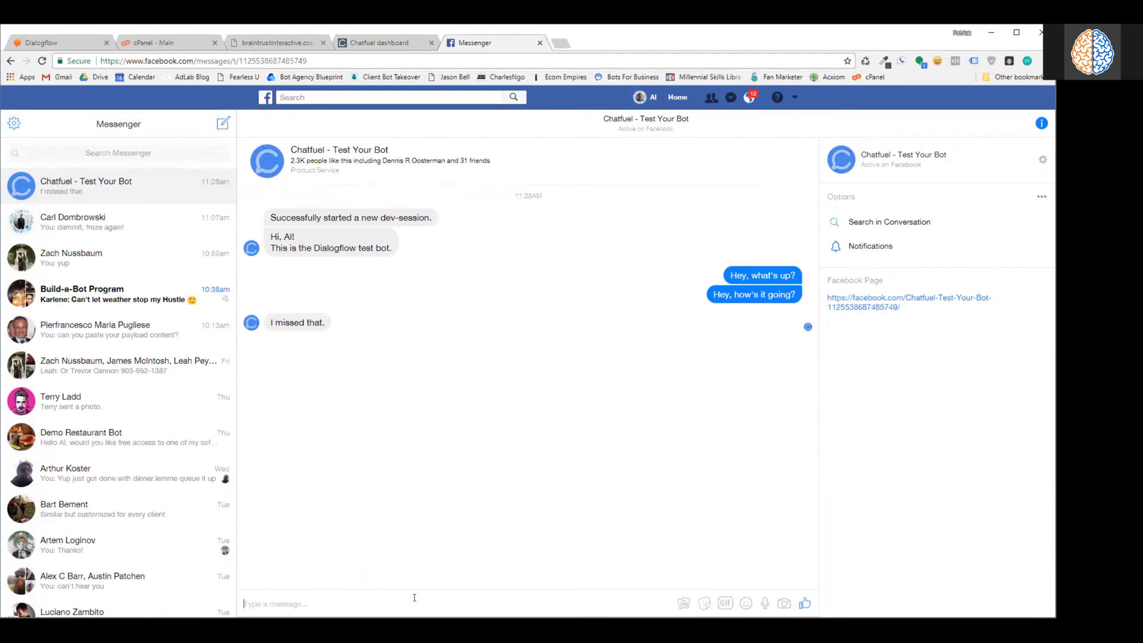
- Return to Chatfuel, look at the AI rules page, and review the User Input, Typing and JSON API cards in the Default answer
click(373, 44)
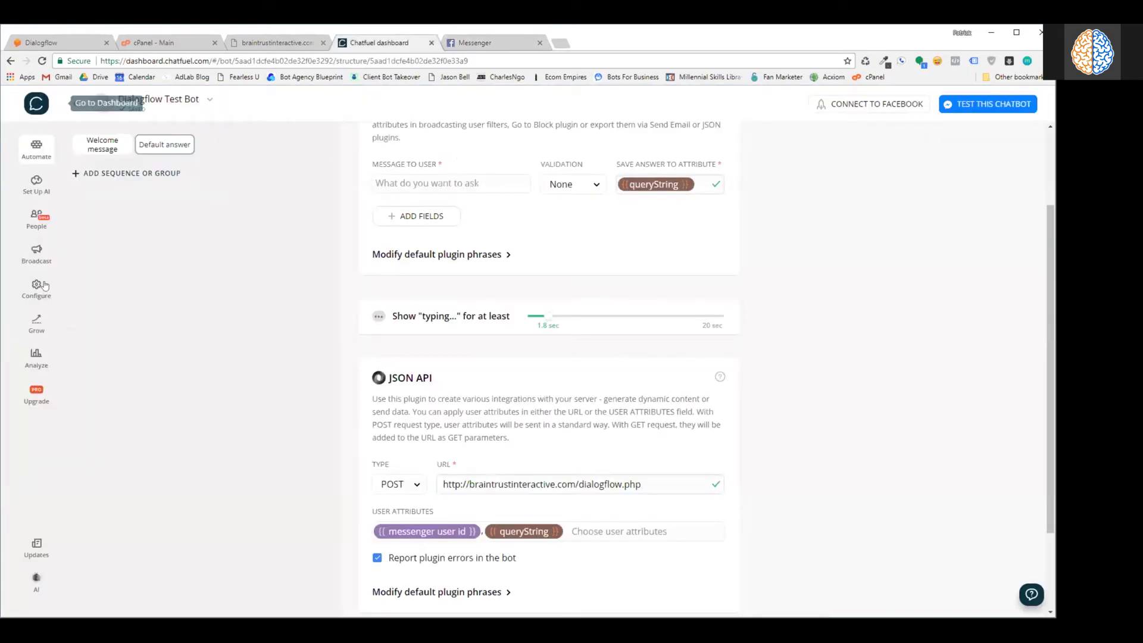
click(24, 177)
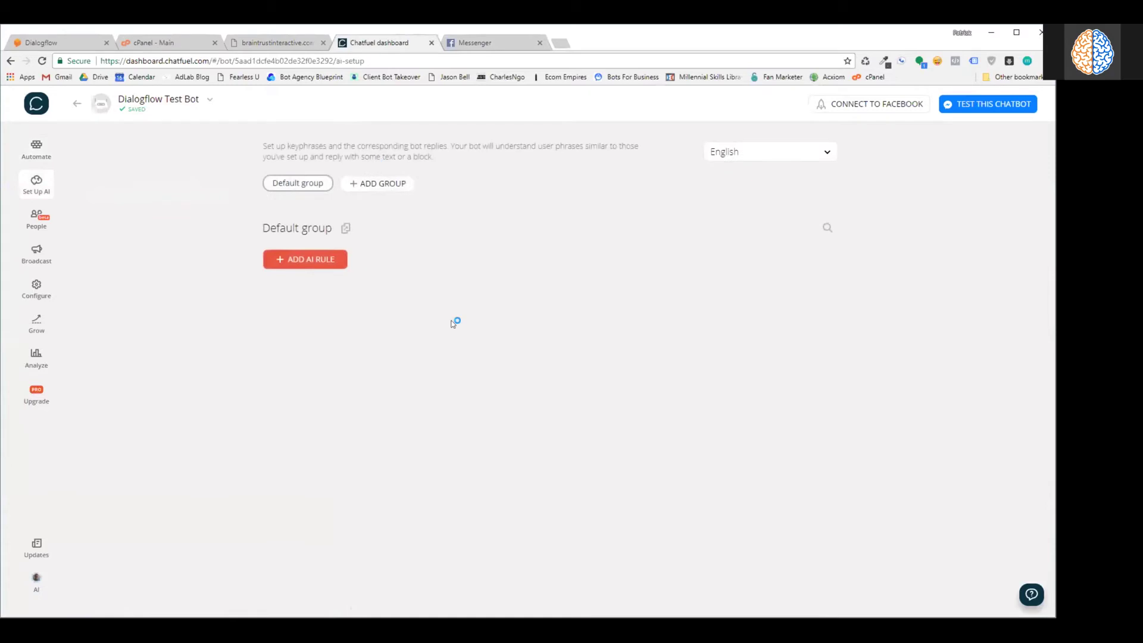
click(39, 156)
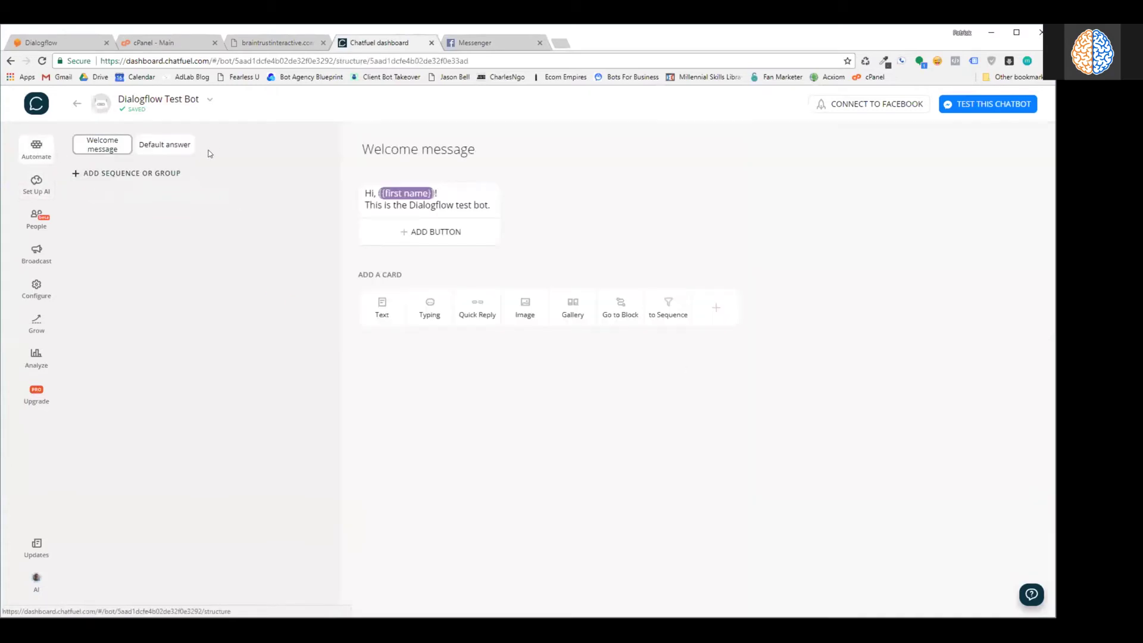
click(179, 146)
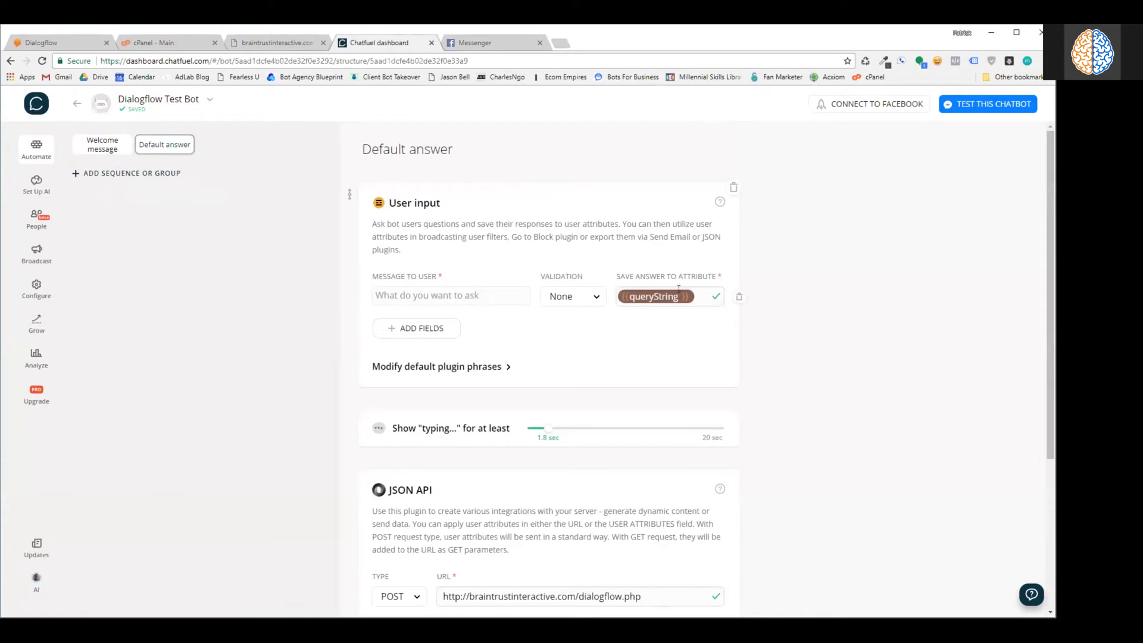
scroll(872, 288, down, 3)
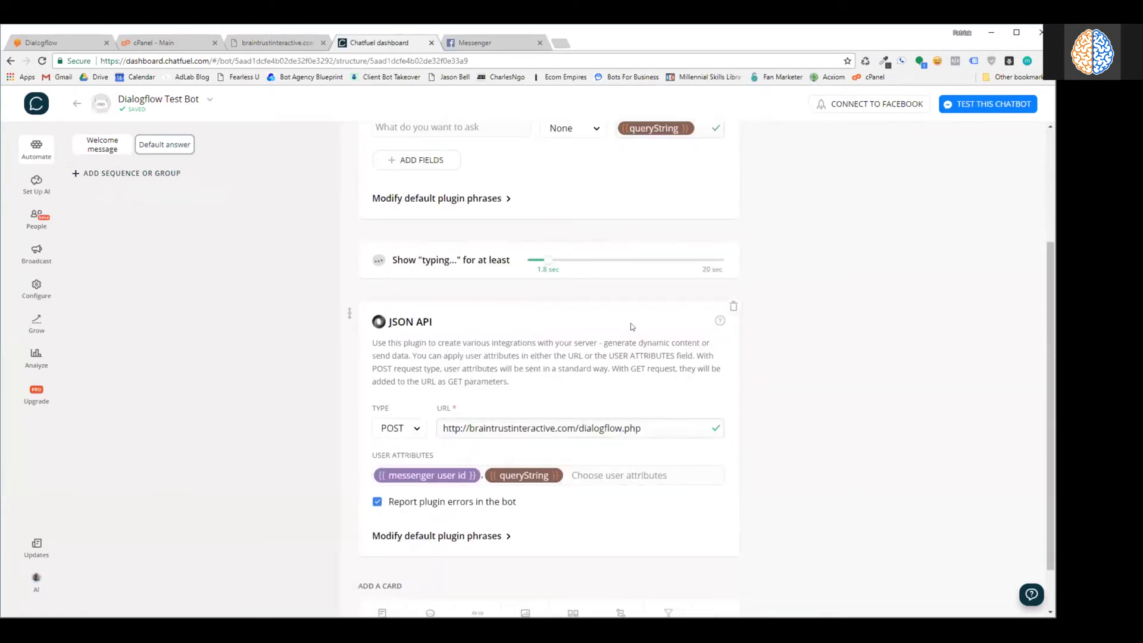
- Refresh the agent's Training log in Dialogflow to check for the message sent through Messenger
click(42, 41)
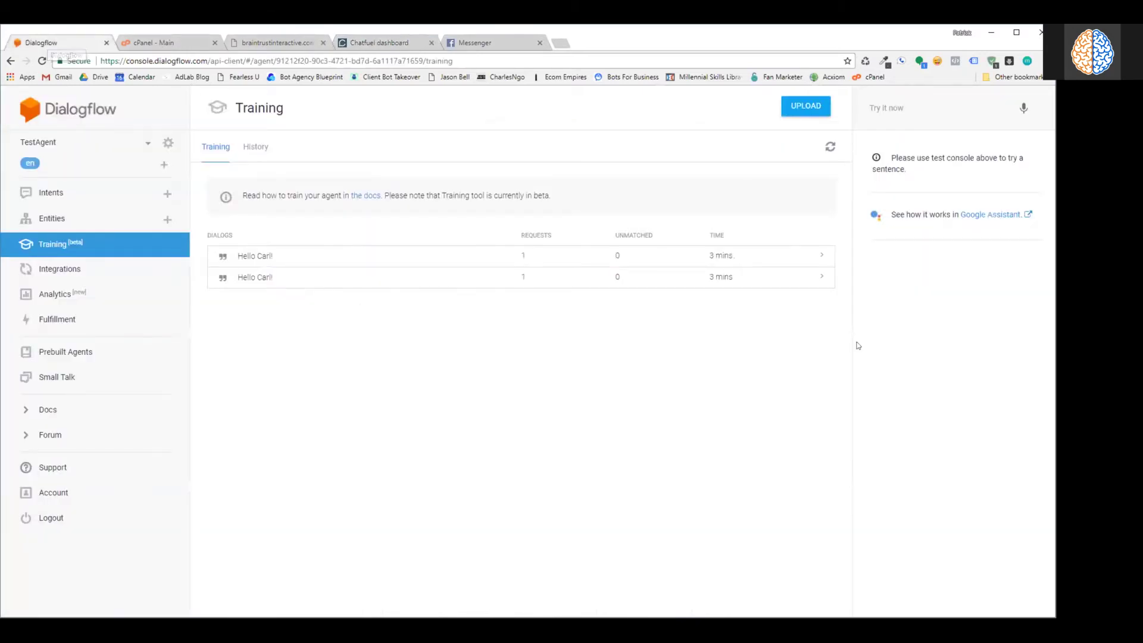
click(829, 146)
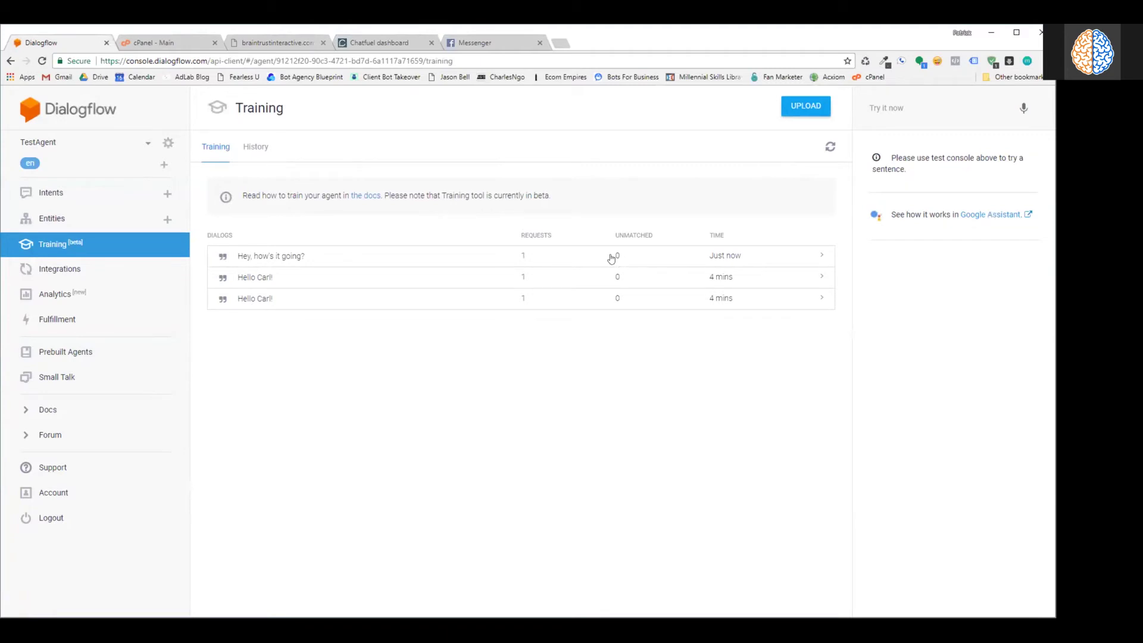
- Check the test bot's reply in Messenger, and review the text responses of Dialogflow's Default Fallback Intent
click(470, 42)
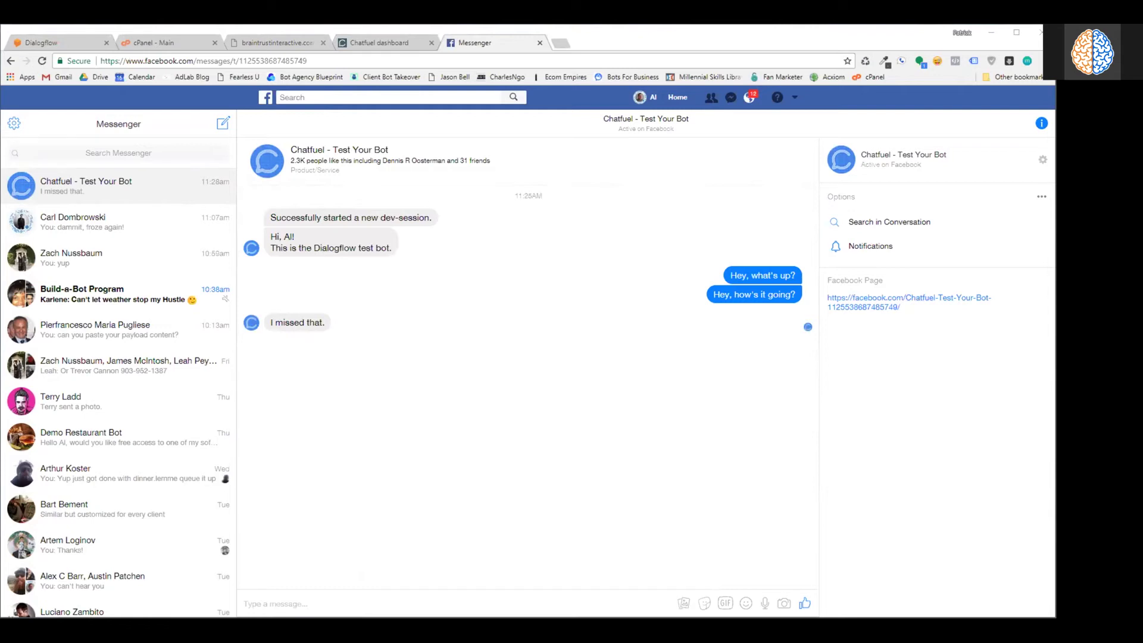
click(379, 42)
click(73, 40)
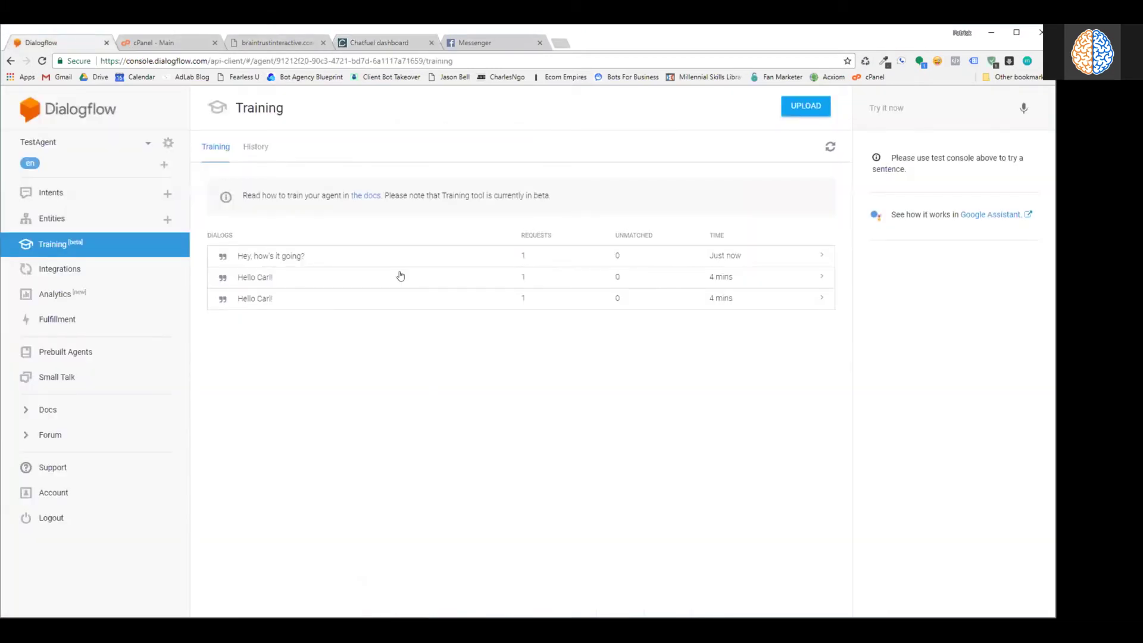
click(55, 192)
click(257, 186)
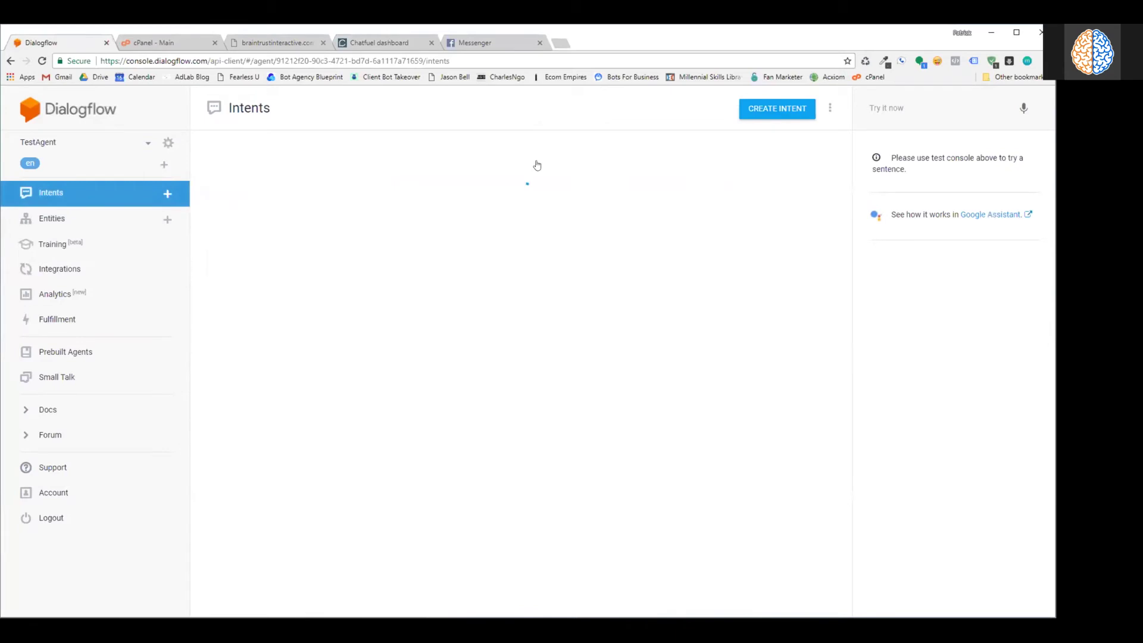
scroll(776, 254, down, 3)
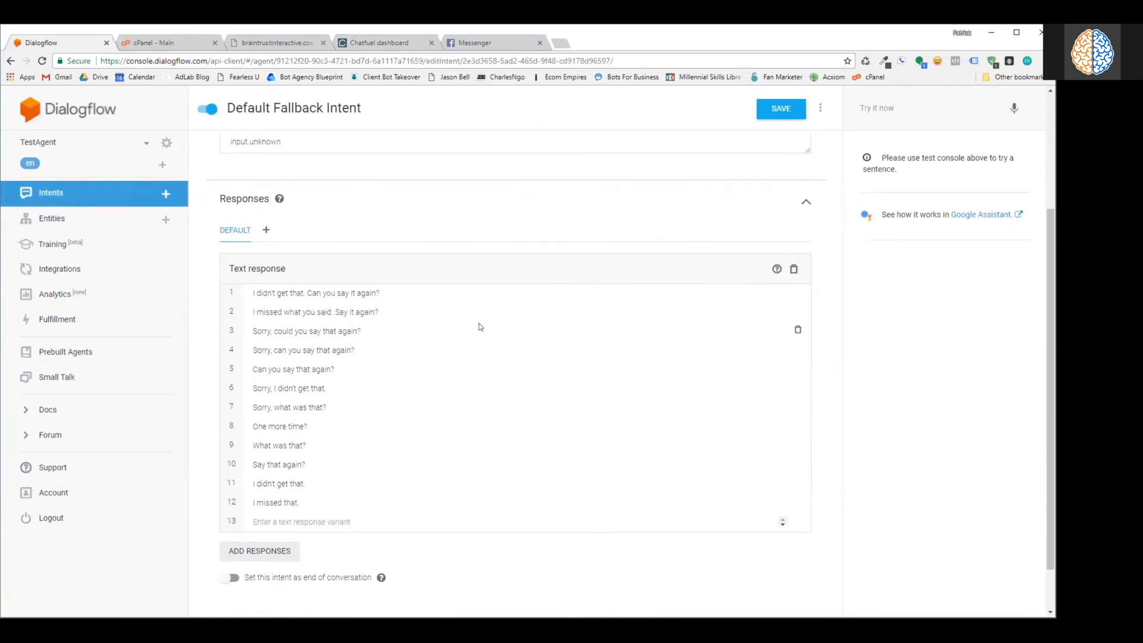
scroll(303, 231, down, 1)
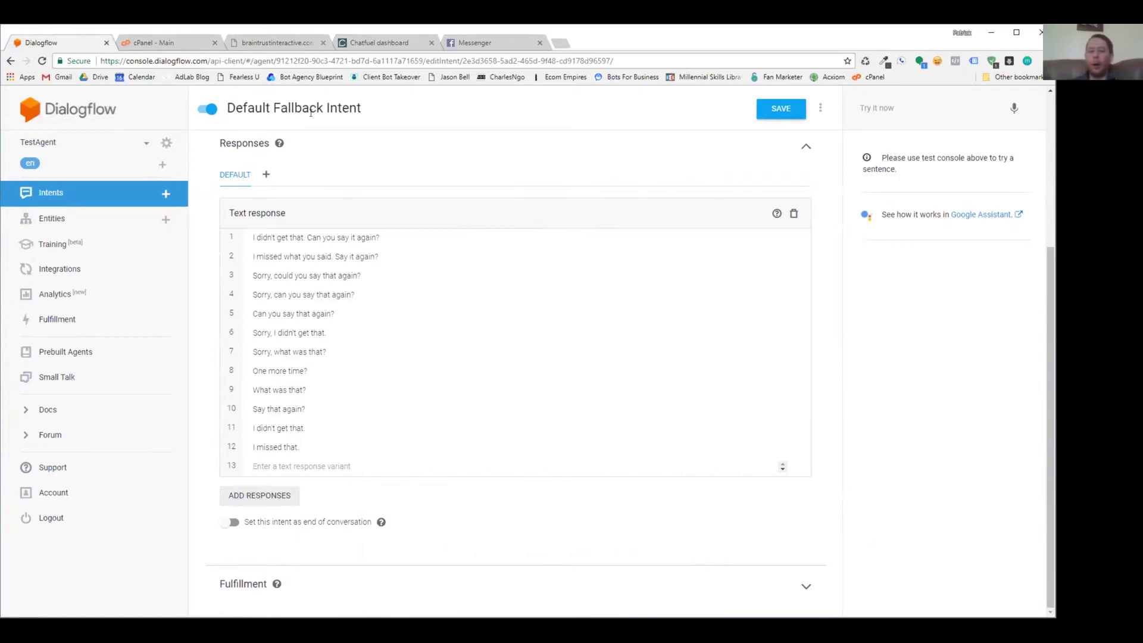
- Add a custom payload response to the Default Fallback Intent with a set_attributes object holding key "peele" and foo "bar"
click(265, 497)
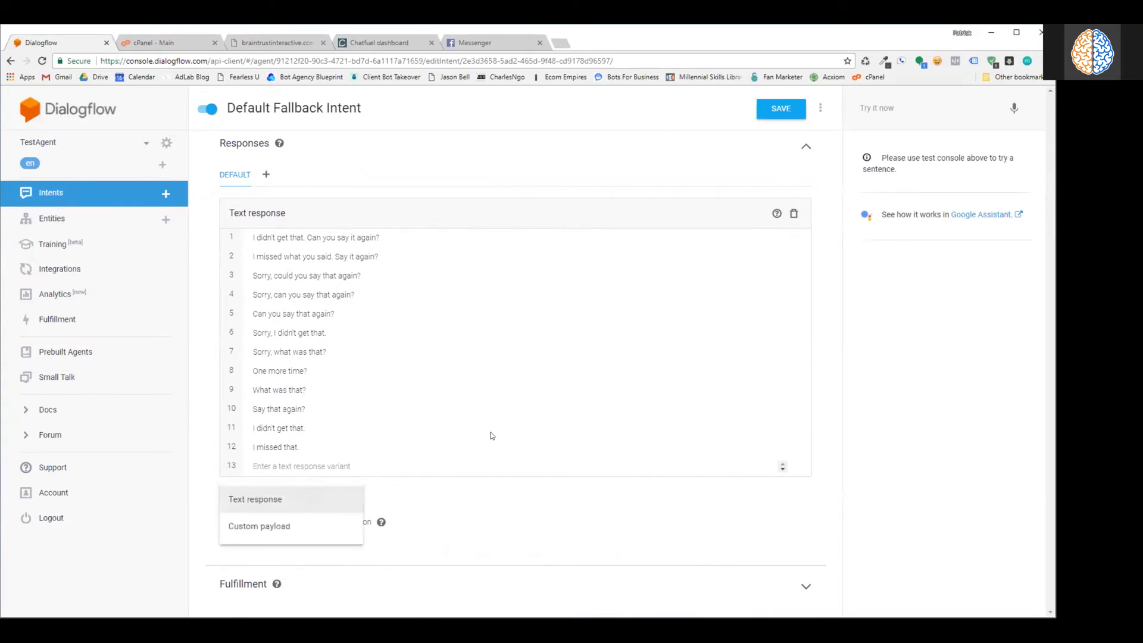
click(300, 525)
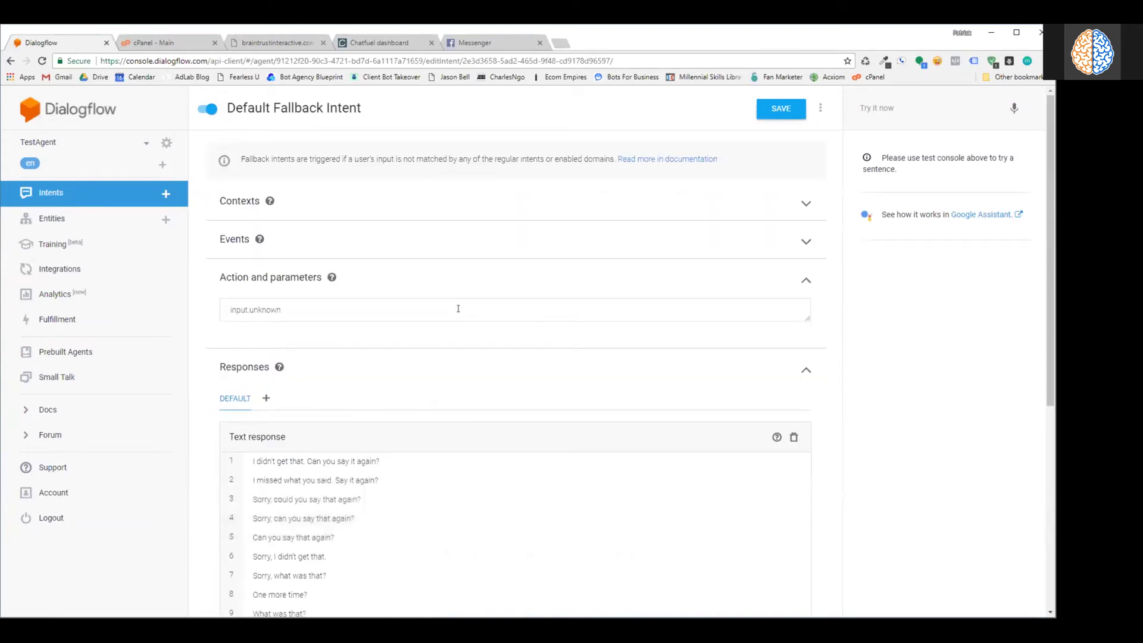
scroll(457, 308, down, 6)
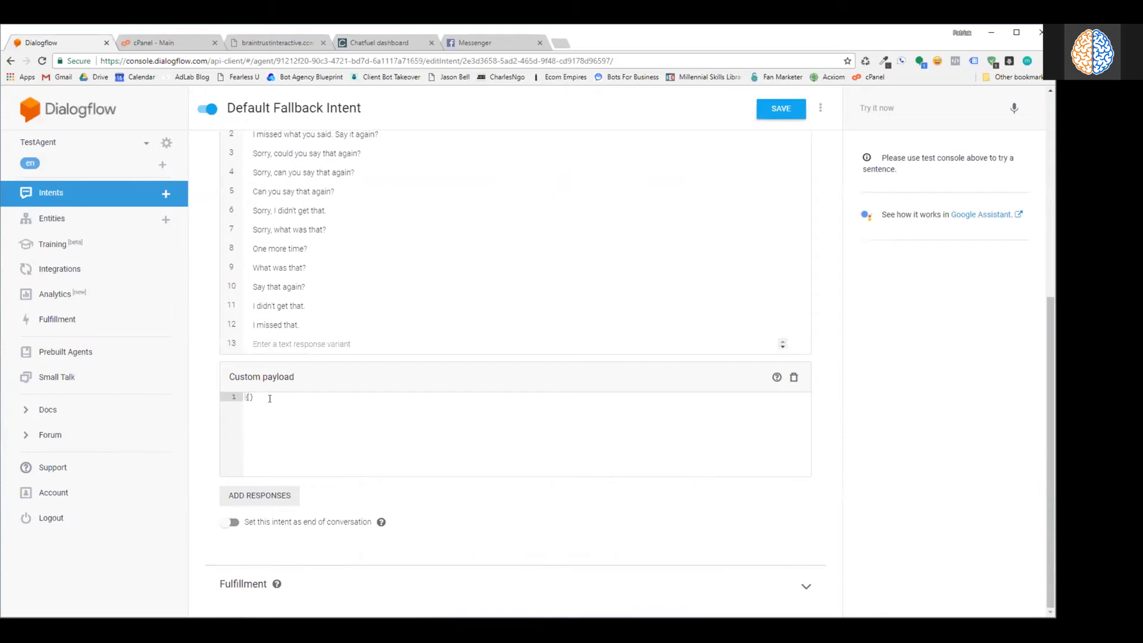
key(BackSpace)
key(BackSpace)
text({   "set_attributes": {     "key": "peele",     "foo" : "bar"   } })
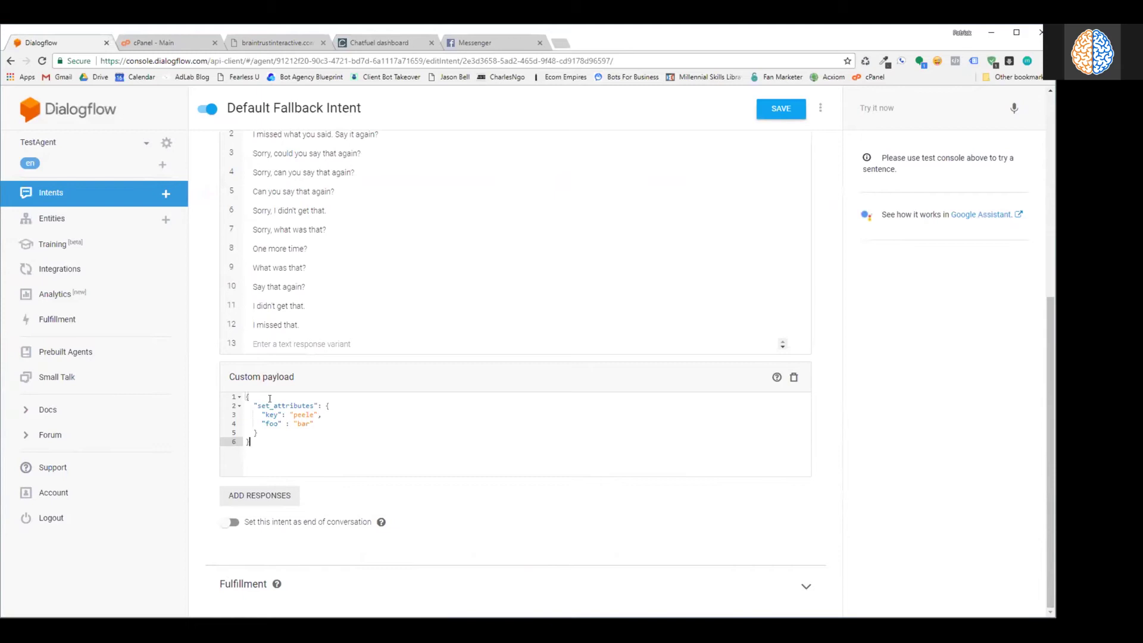
- Rename the first attribute key in the custom payload to orderItem
key(Up)
key(Up)
key(Up)
double_click(271, 414)
text(orderType)
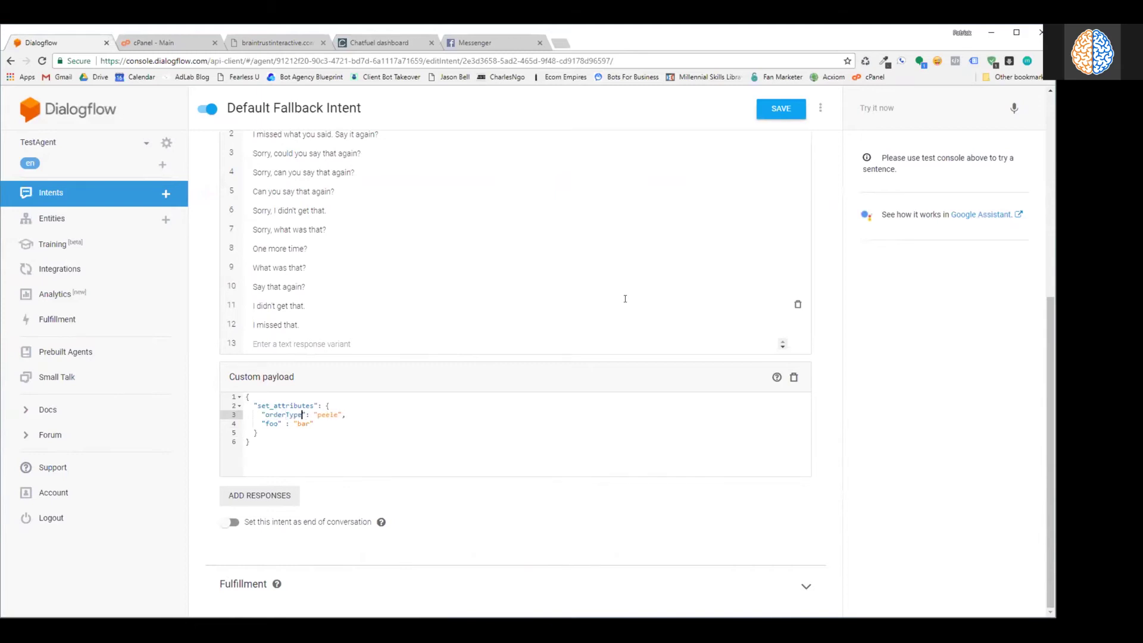
key(shift+Left)
key(shift+Left)
key(shift+Left)
key(shift+Left)
key(BackSpace)
text(Item)
- Set the orderItem attribute's value to "$orderItem" and delete the foo line from the custom payload
key(Right)
key(Right)
key(Right)
key(Right)
key(shift+Right)
key(shift+Right)
key(shift+Right)
key(shift+Right)
key(shift+Right)
text($orderItem)
key(Right)
key(shift+Down)
key(BackSpace)
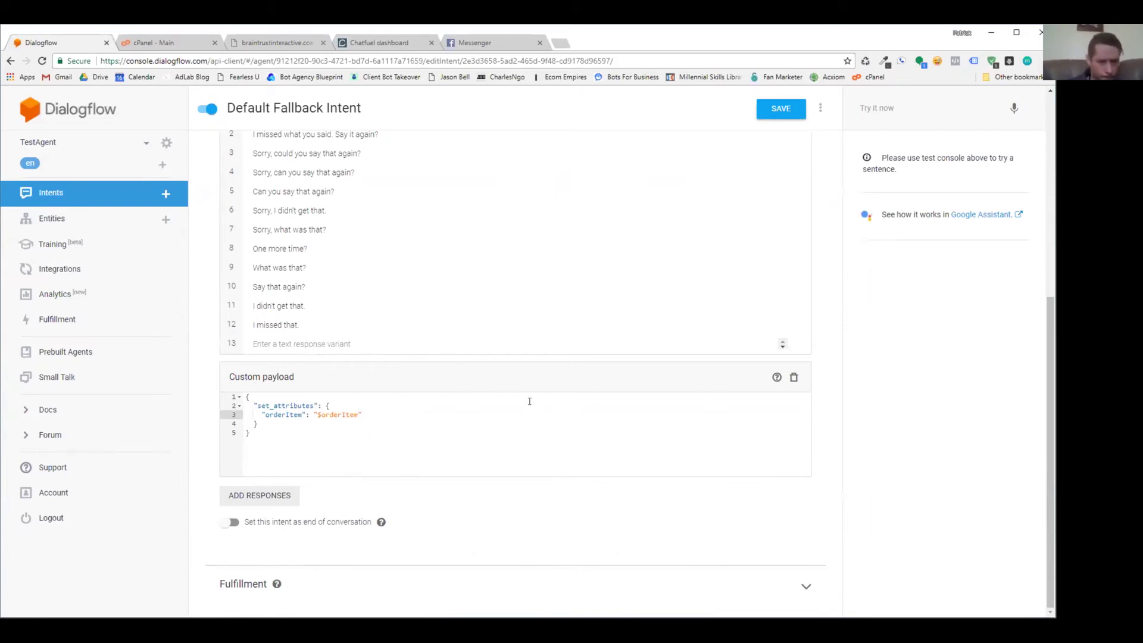
text(,)
key(Return)
text("nu)
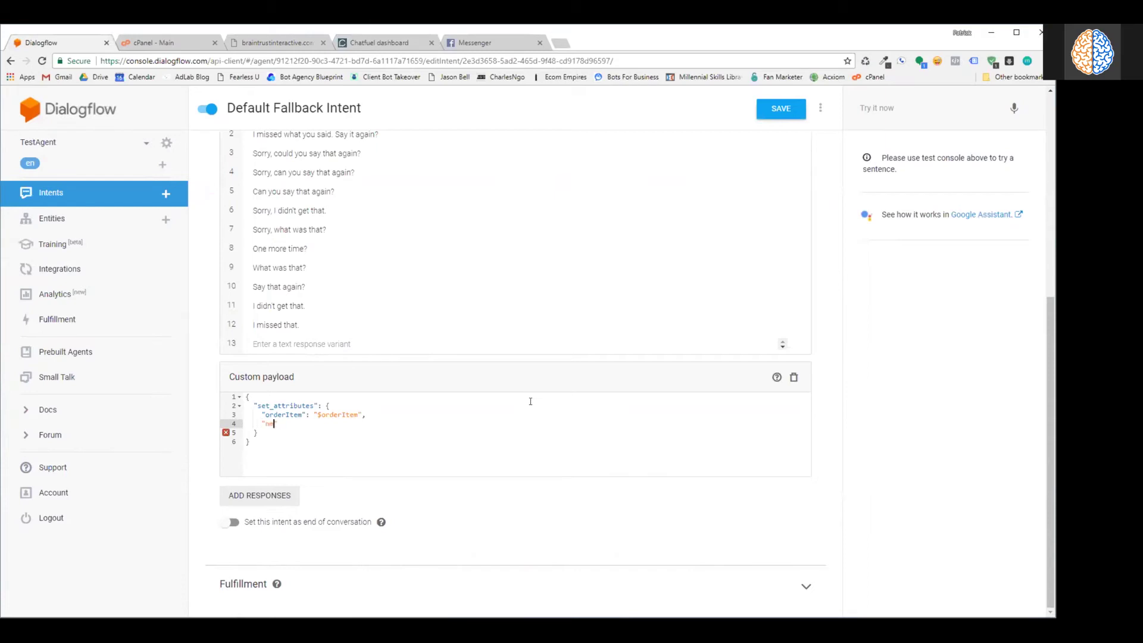
text(deliveryLocation)
text(")
key(shift+Home)
key(shift+Home)
key(BackSpace)
key(BackSpace)
- Save the Default Fallback Intent with its orderItem custom payload
scroll(579, 423, up, 3)
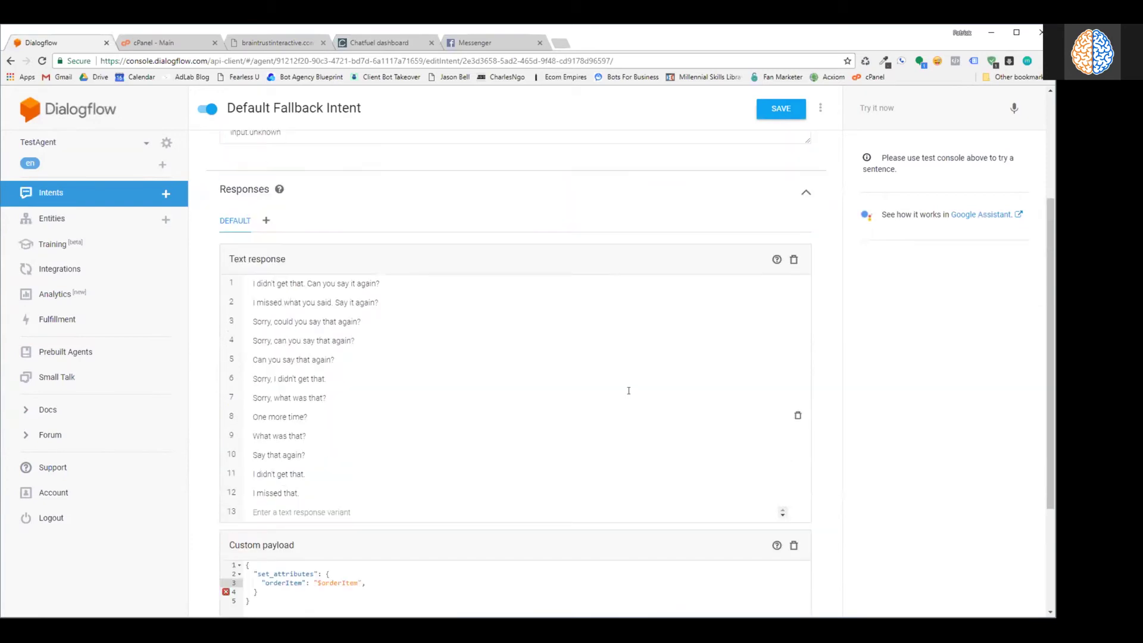
scroll(490, 415, down, 2)
double_click(328, 469)
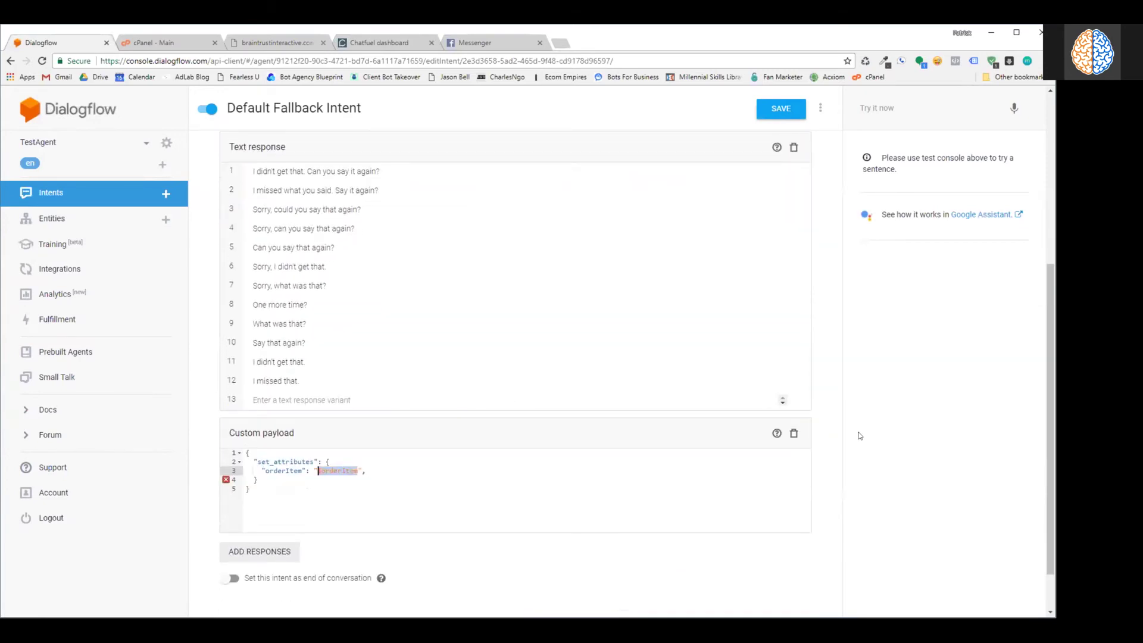
click(781, 110)
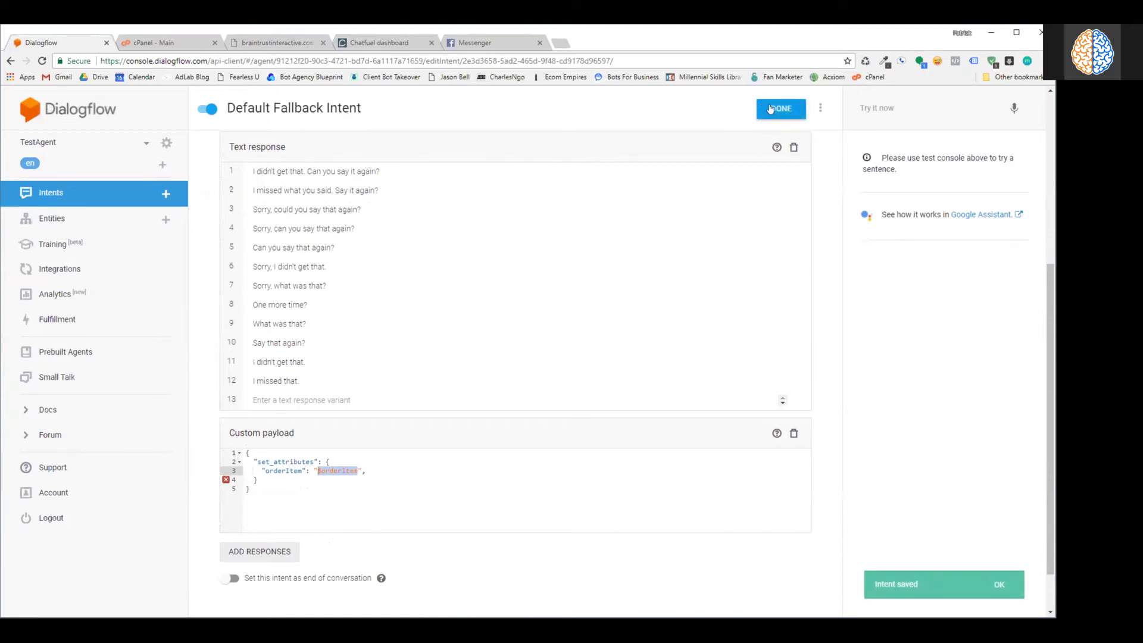
- Create a new entity in the agent and name it OrderItem
click(84, 228)
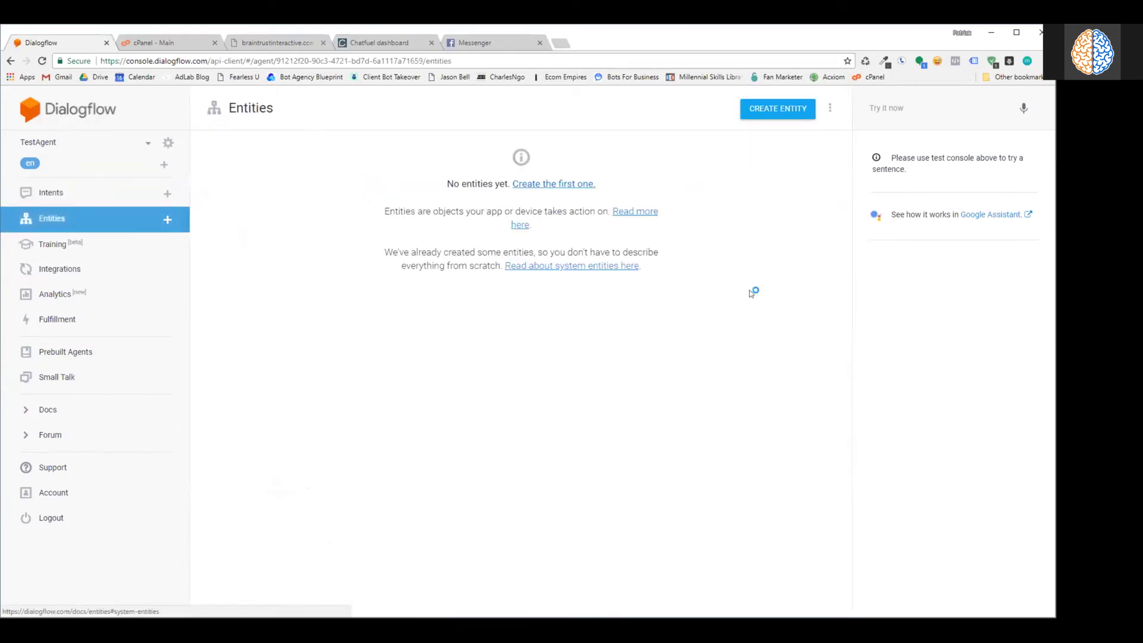
click(767, 110)
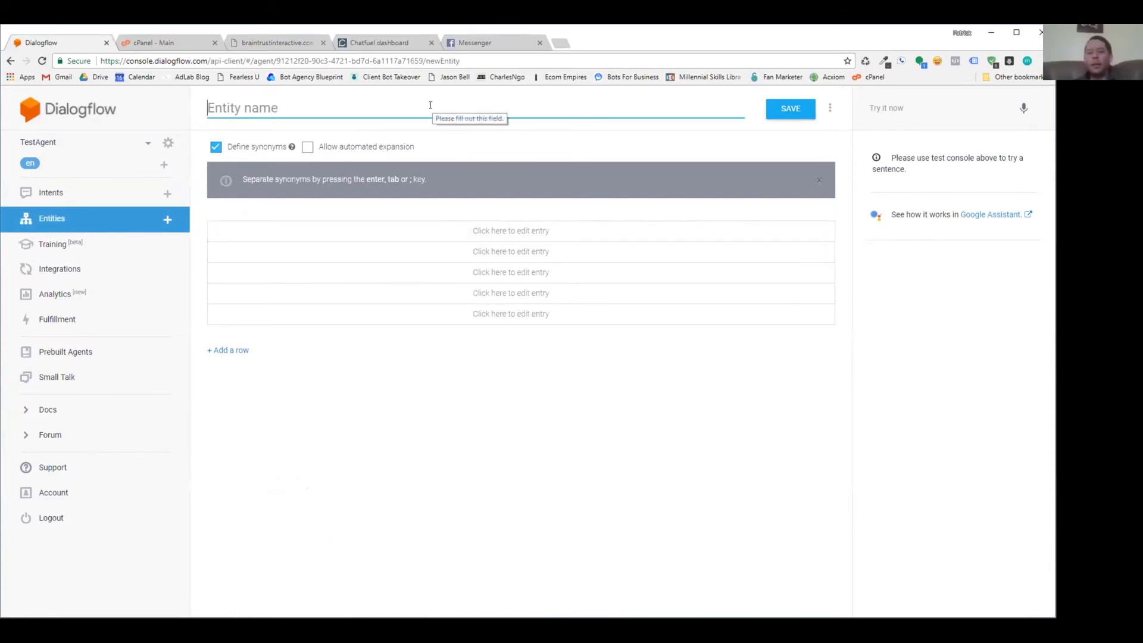
text(OrderItem)
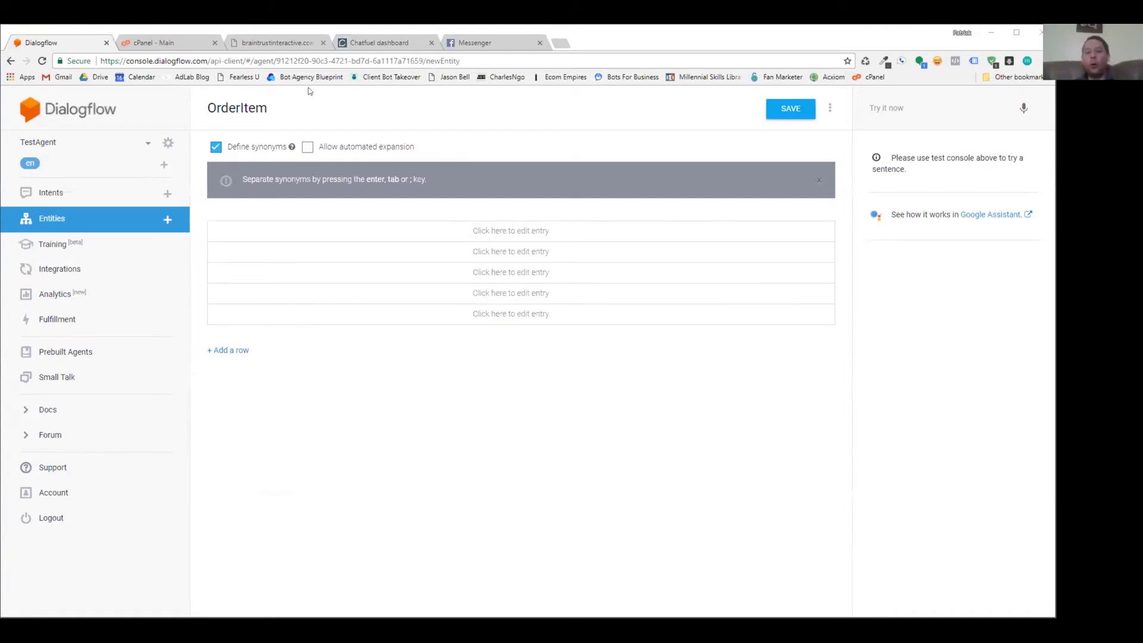
- Add the reference value pizza with synonyms pie and pizza pie to the OrderItem entity, and save it
click(491, 230)
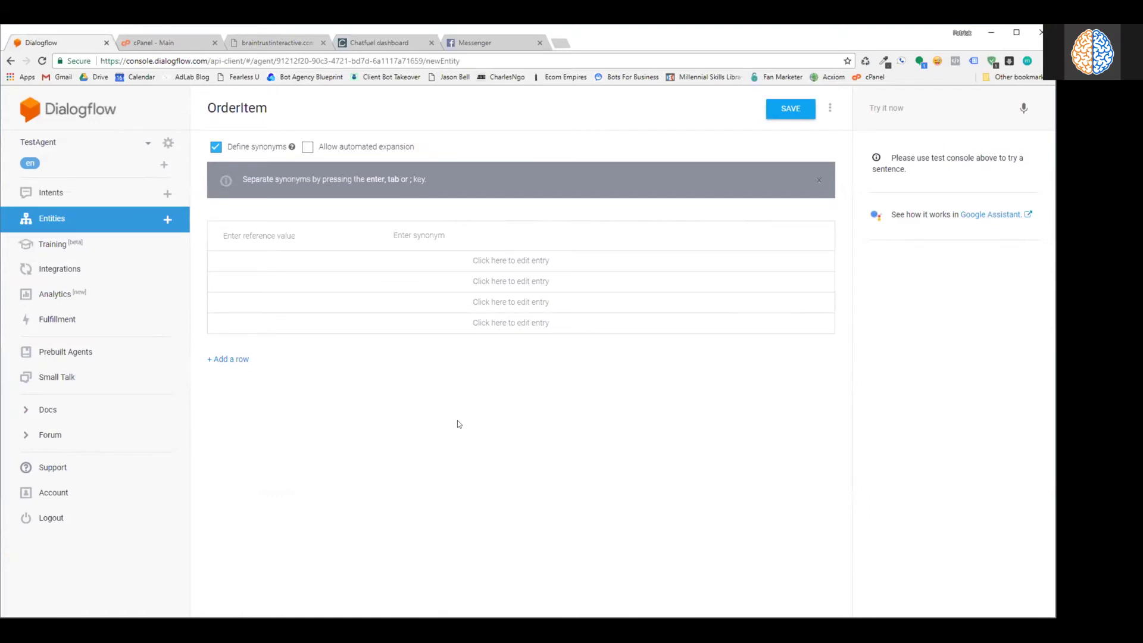
text(pizza)
key(Tab)
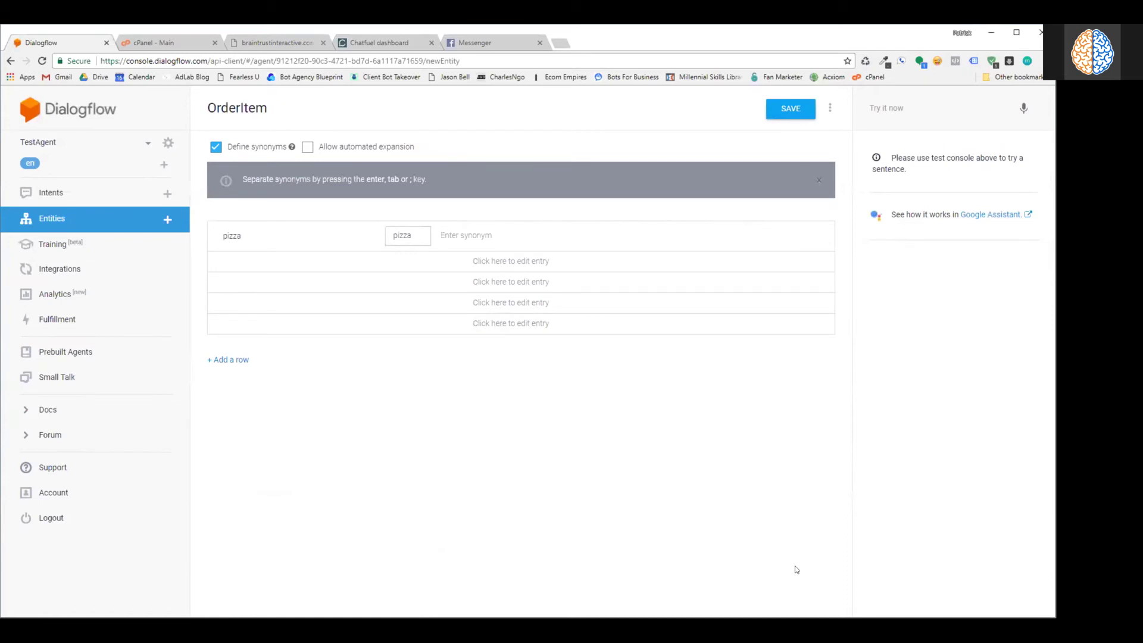
text(pie)
key(Return)
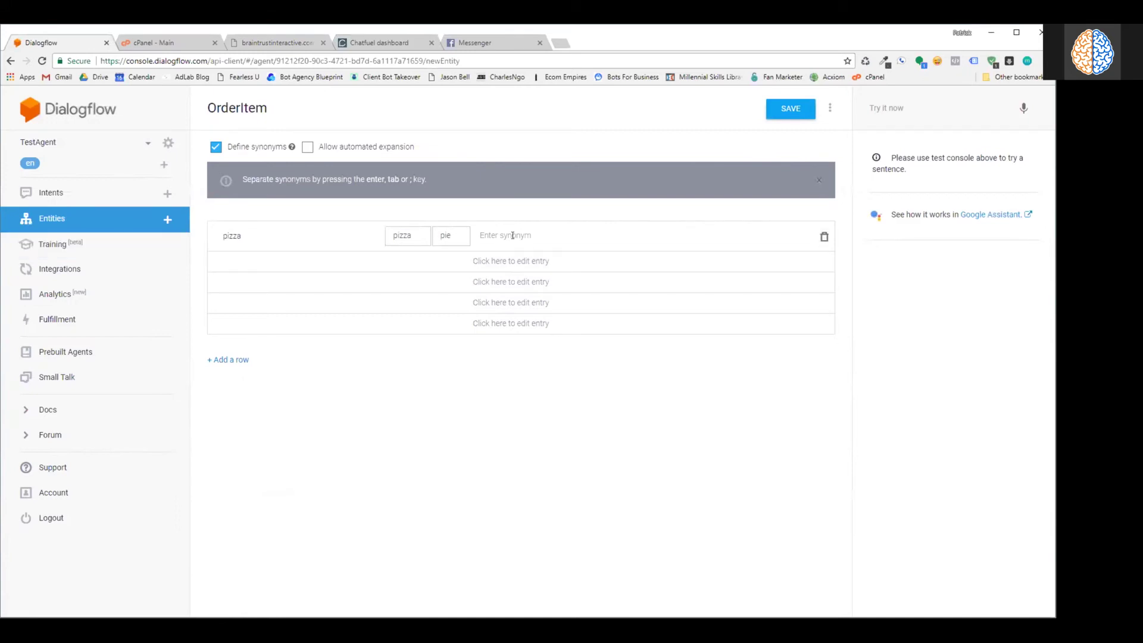
text(pizza pie)
key(Return)
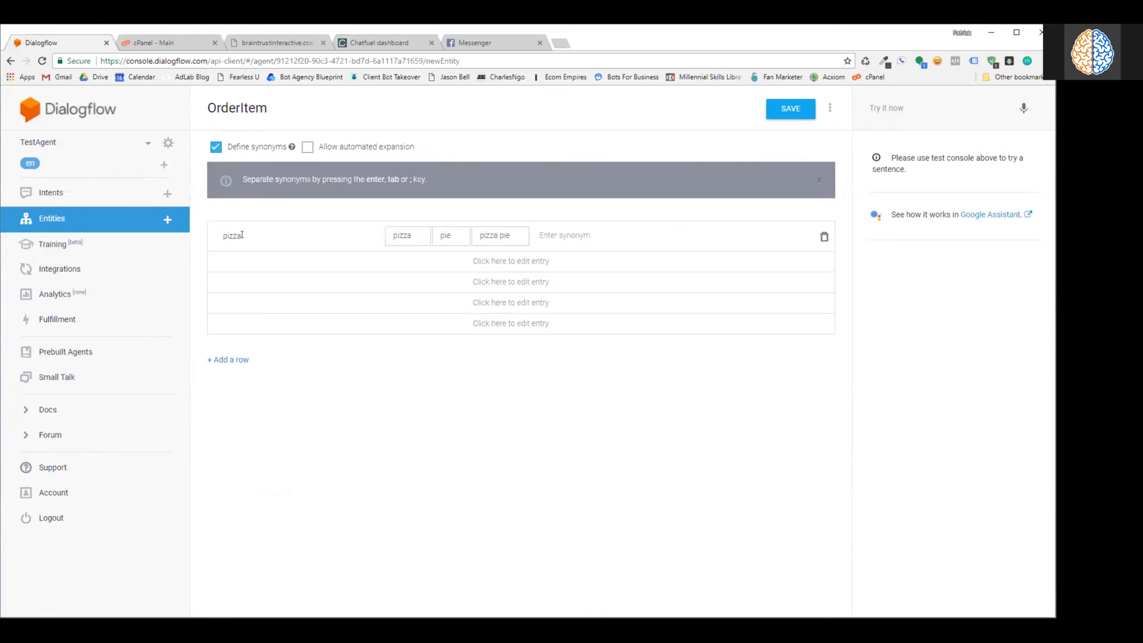
click(779, 116)
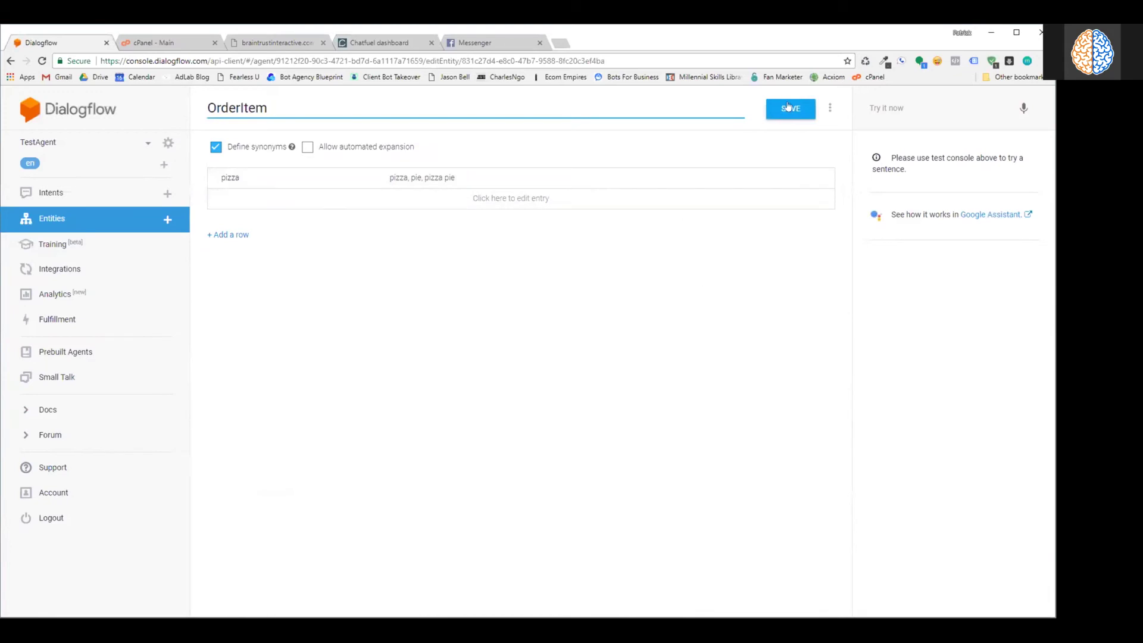
- Reopen the Default Fallback Intent and add a redirect_to_blocks array containing "What You Ordered" to its custom payload
click(66, 192)
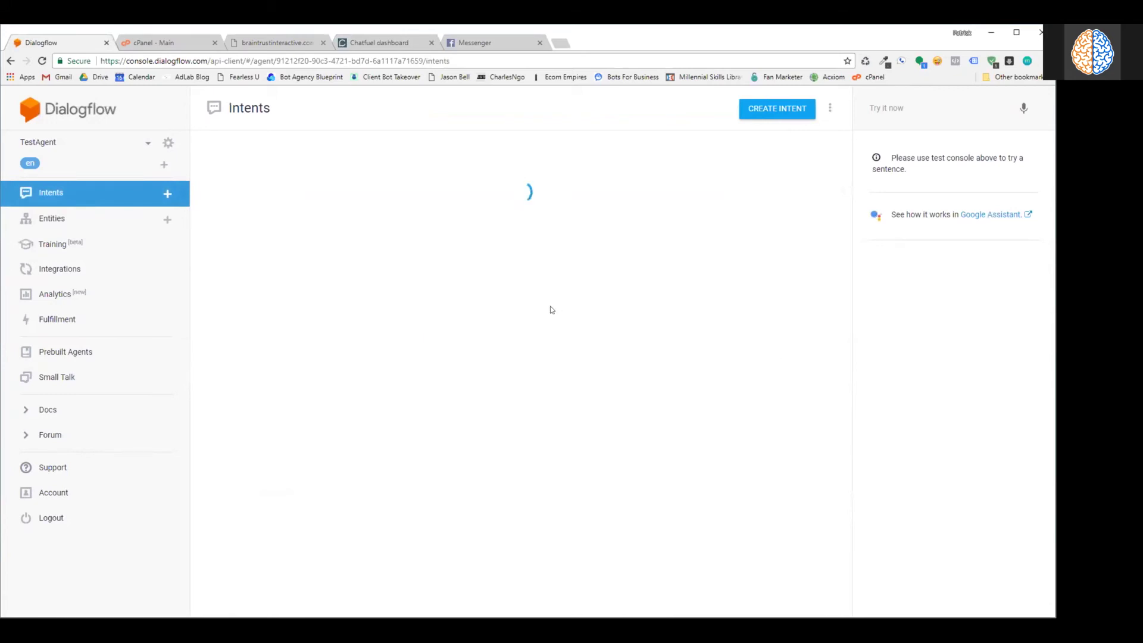
scroll(544, 308, down, 6)
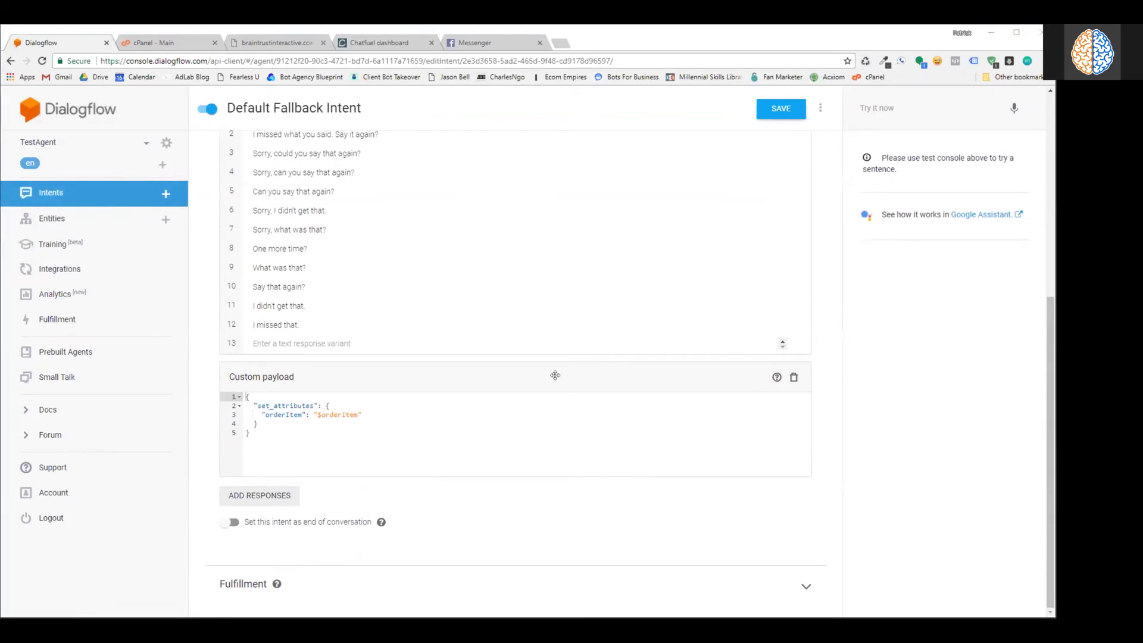
text(,   "redirect_to_blocks": [     "What You Ordered"   ])
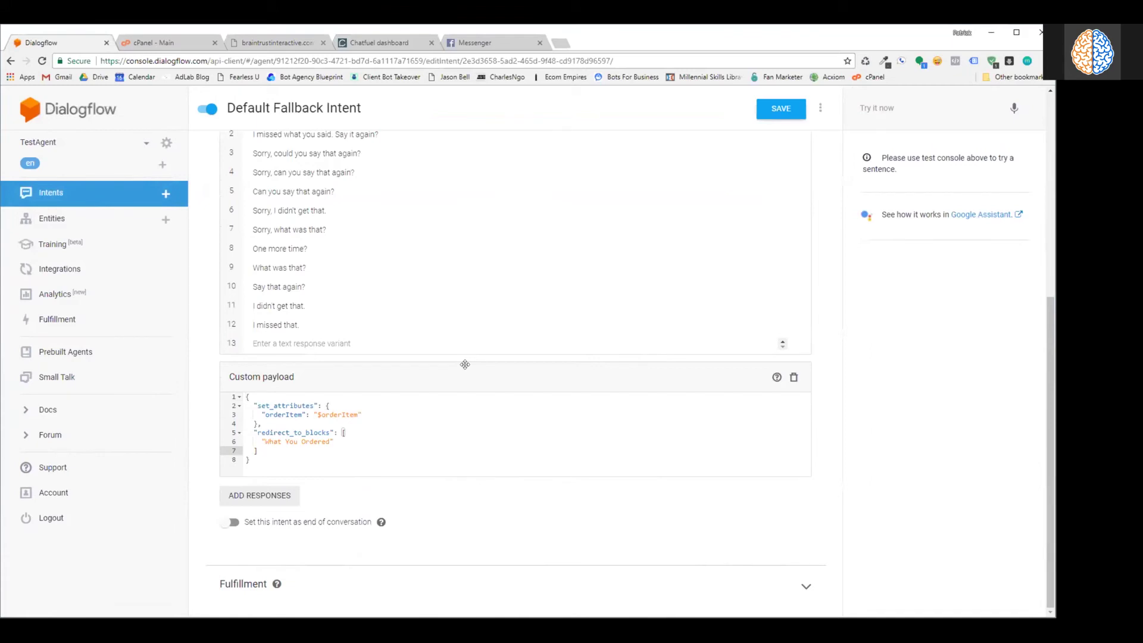
click(252, 396)
- Copy the redirect block name, switch to Chatfuel, and create a block named What You Ordered in a new group
drag(265, 442, 337, 442)
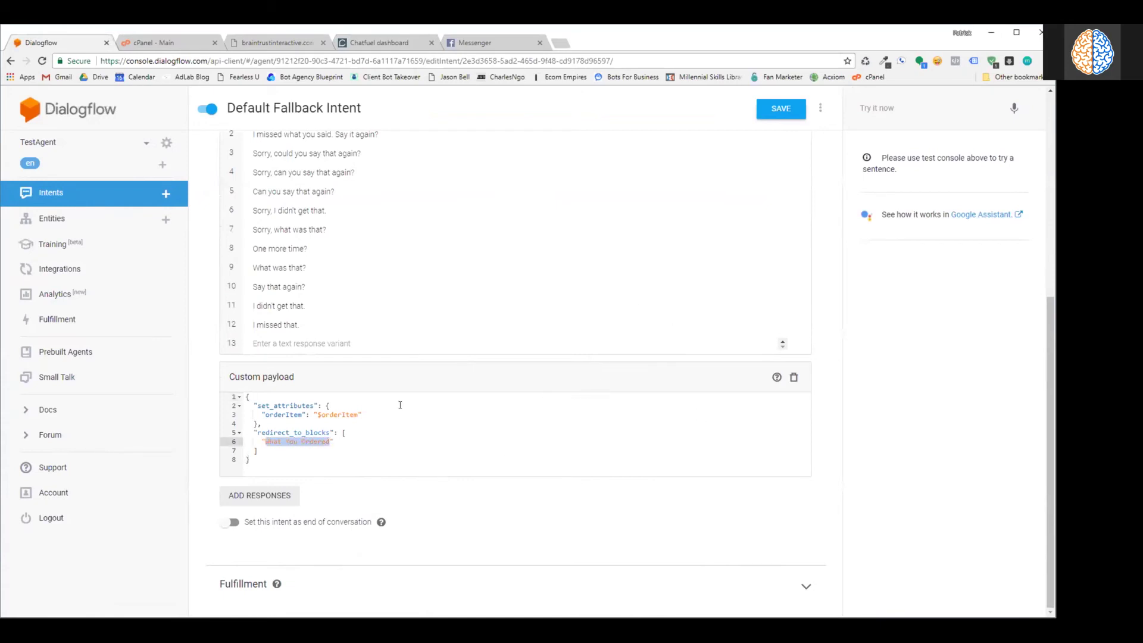
click(393, 44)
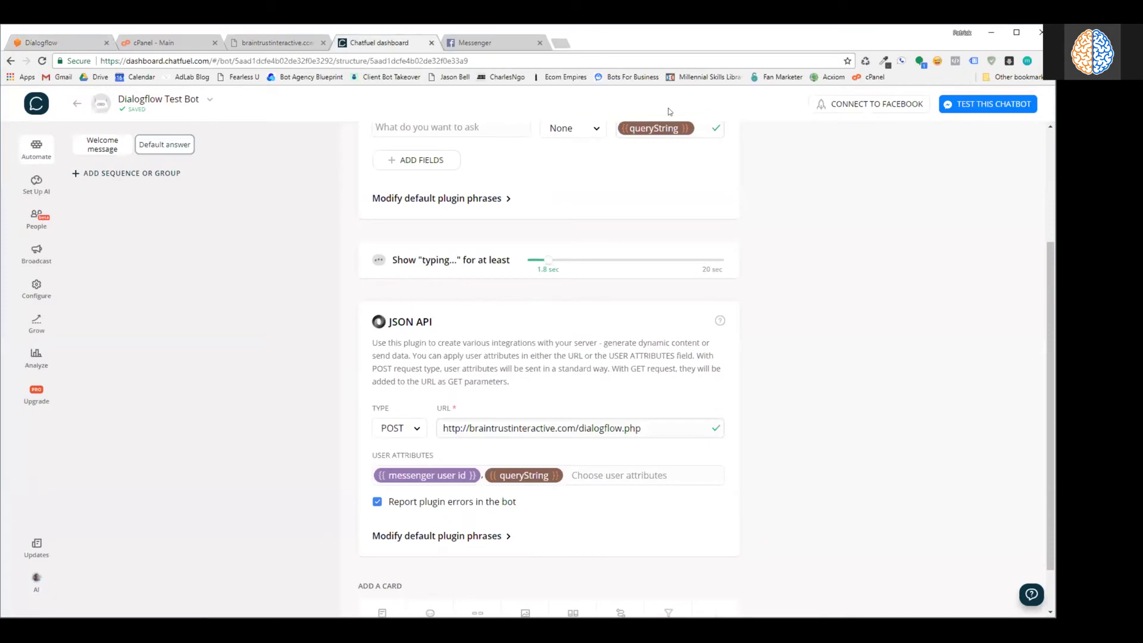
click(102, 173)
click(113, 178)
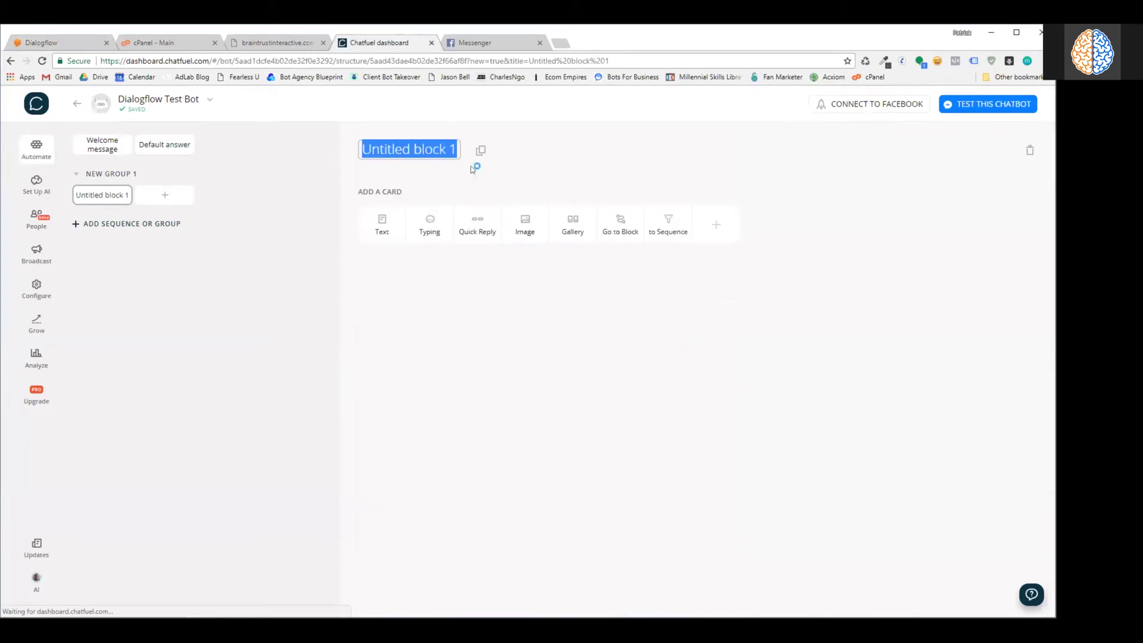
text(What You Ordered)
- Add a text card to the What You Ordered block reading "{{first name}}, look slike you ordered a {{orderItem}}"
click(373, 229)
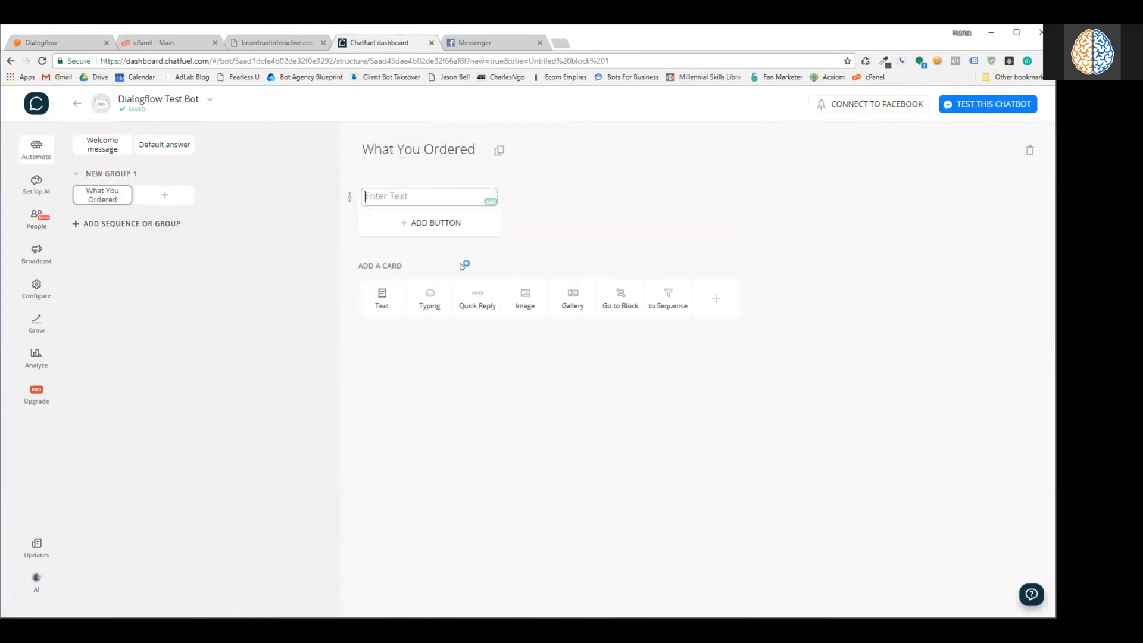
text({{fir)
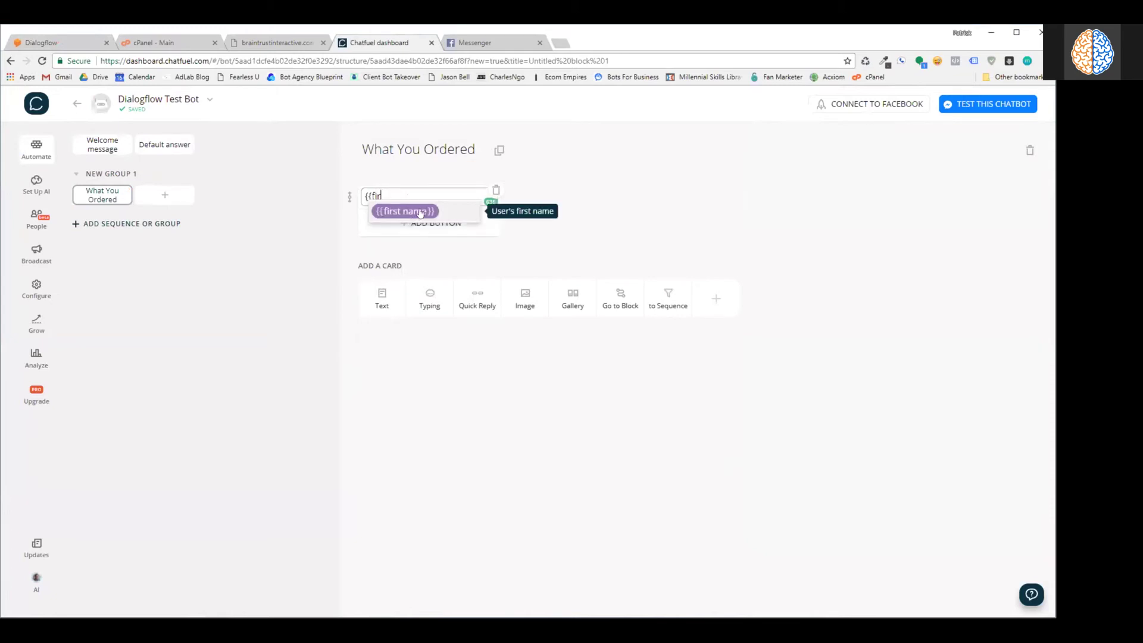
click(420, 212)
text(, look sli)
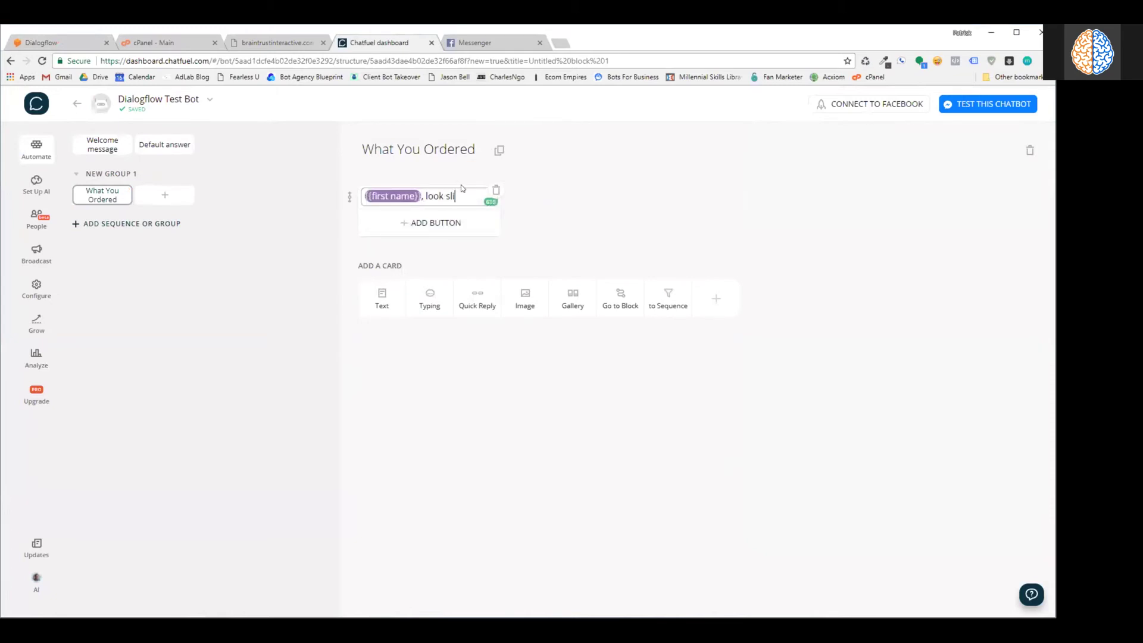
text(ke you ordered)
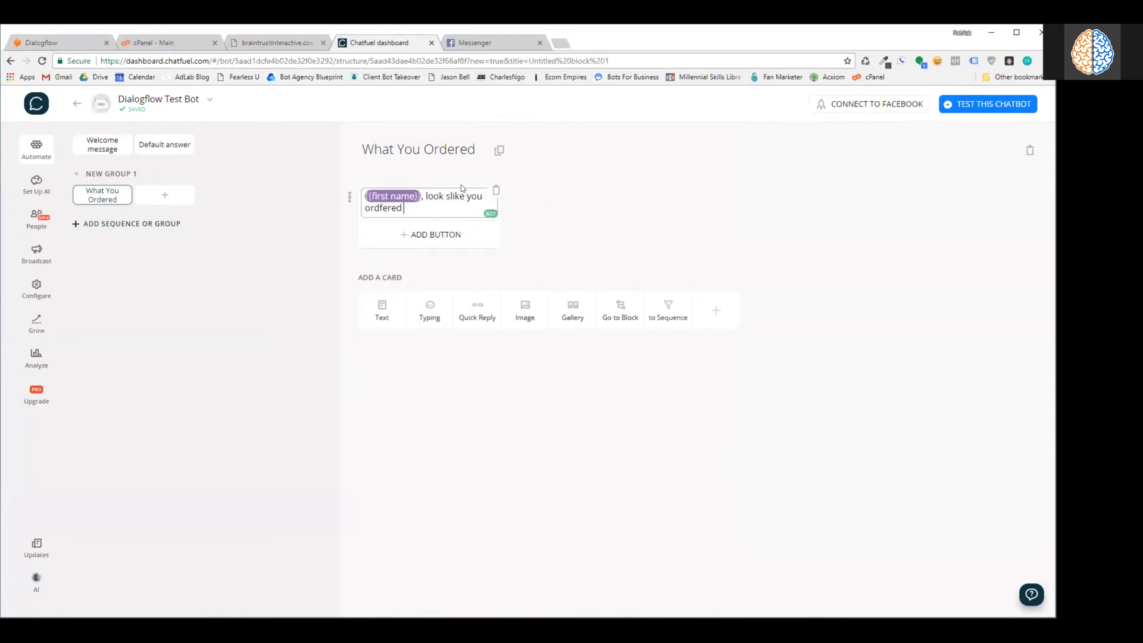
key(BackSpace)
key(BackSpace)
key(BackSpace)
key(BackSpace)
text(ered a {{order)
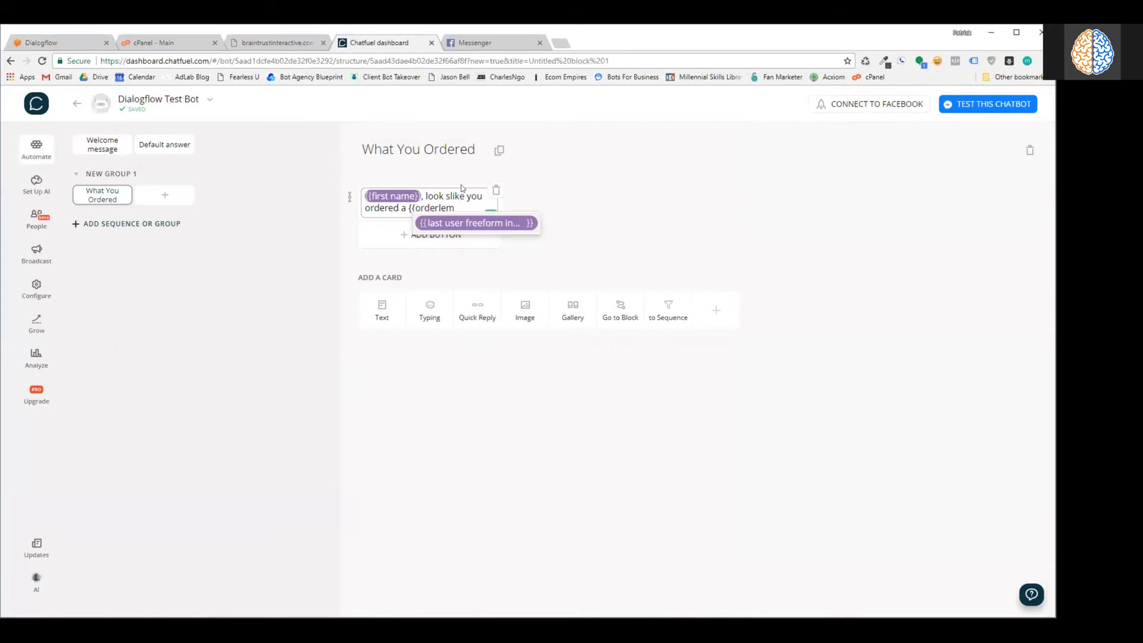
text(Item}})
key(Return)
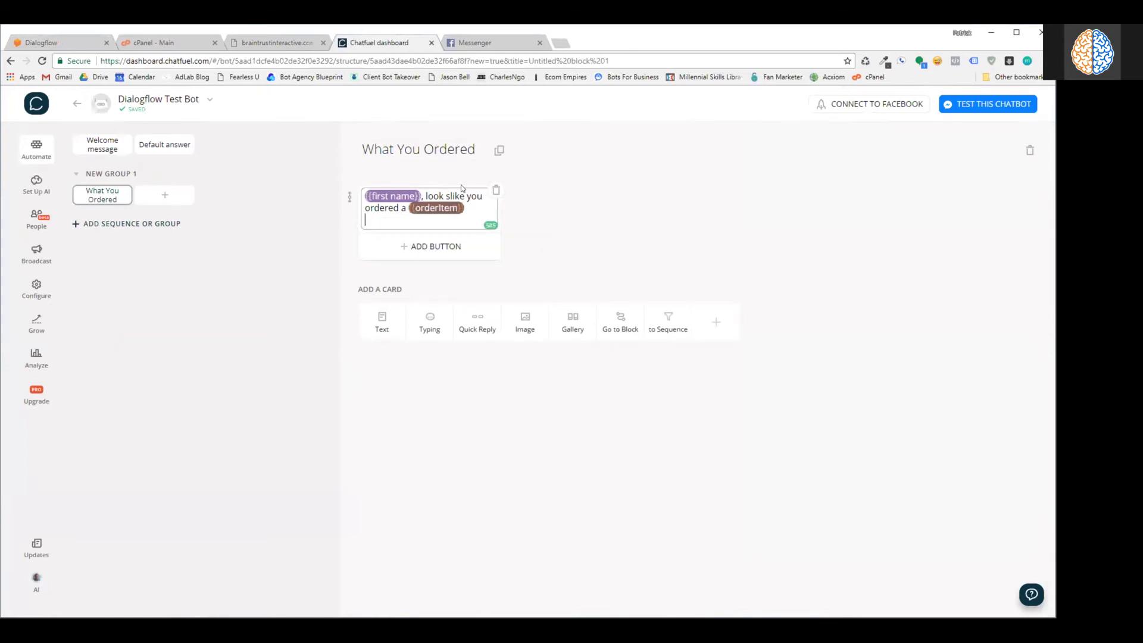
- Remove the trailing blank line from the What You Ordered text card and switch back to Dialogflow
key(BackSpace)
click(634, 218)
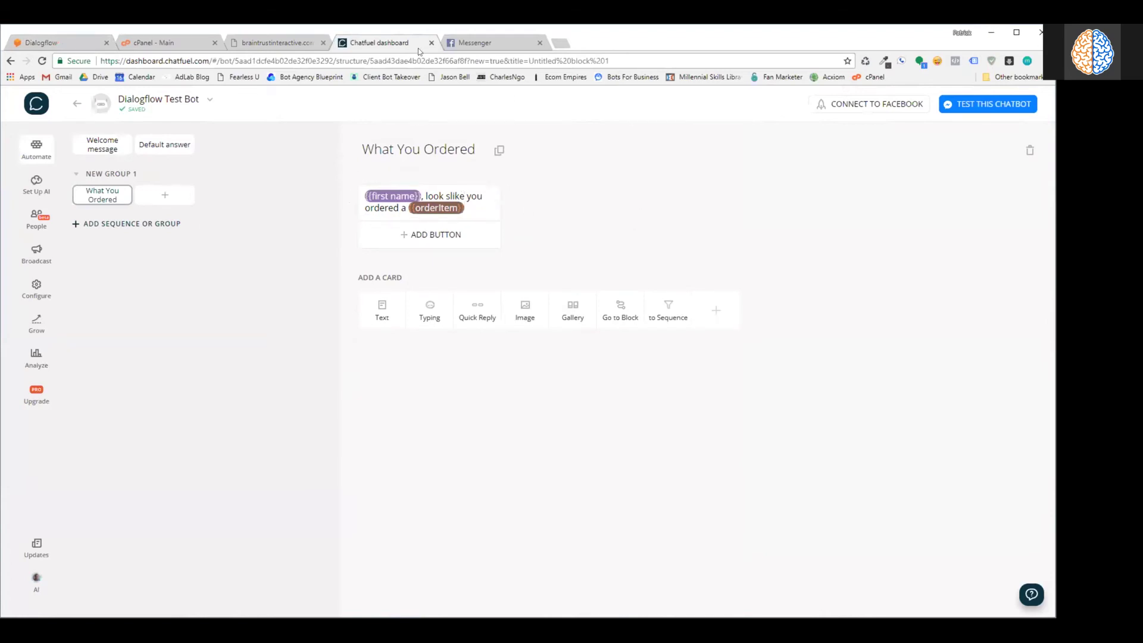
click(65, 43)
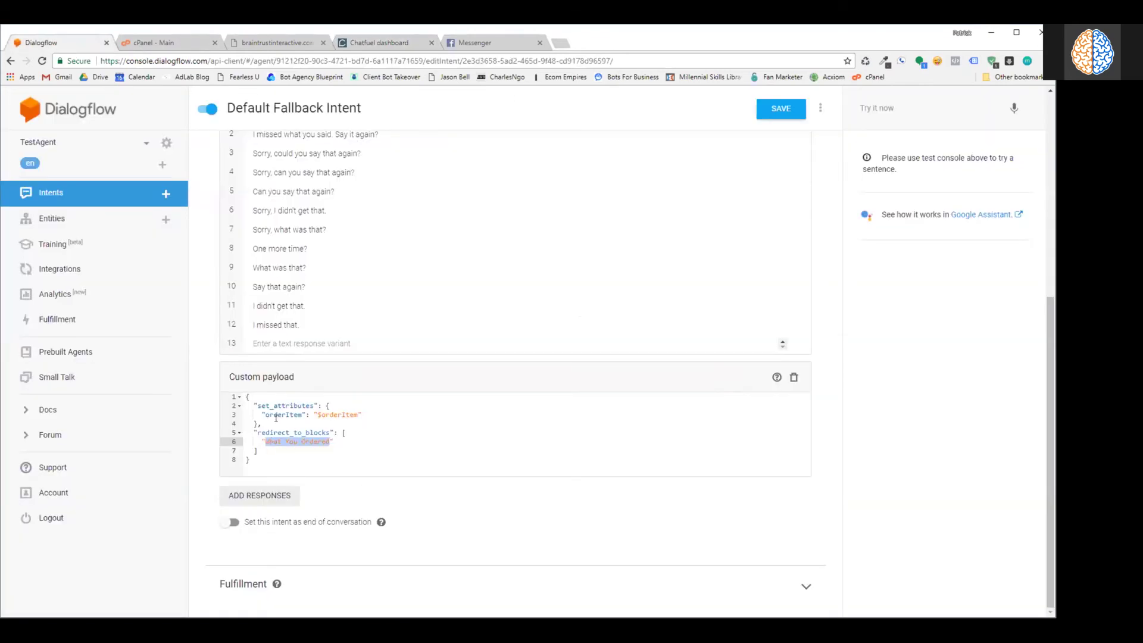
- Review the Default Fallback Intent's sections and the orderItem attribute in its custom payload
double_click(328, 412)
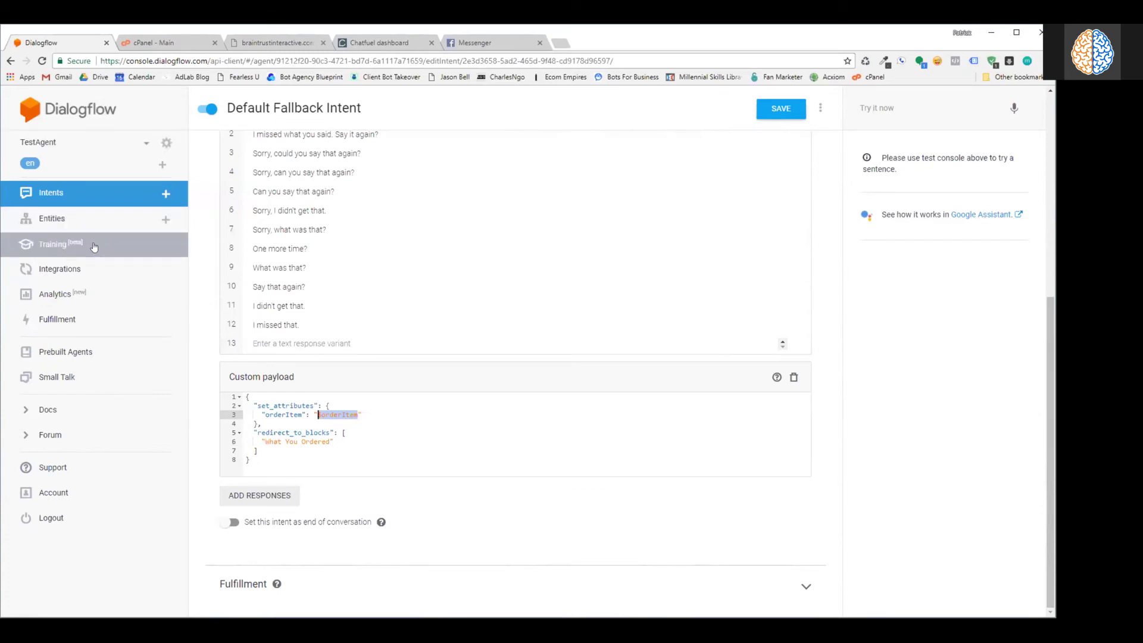
scroll(783, 365, up, 3)
scroll(219, 216, up, 3)
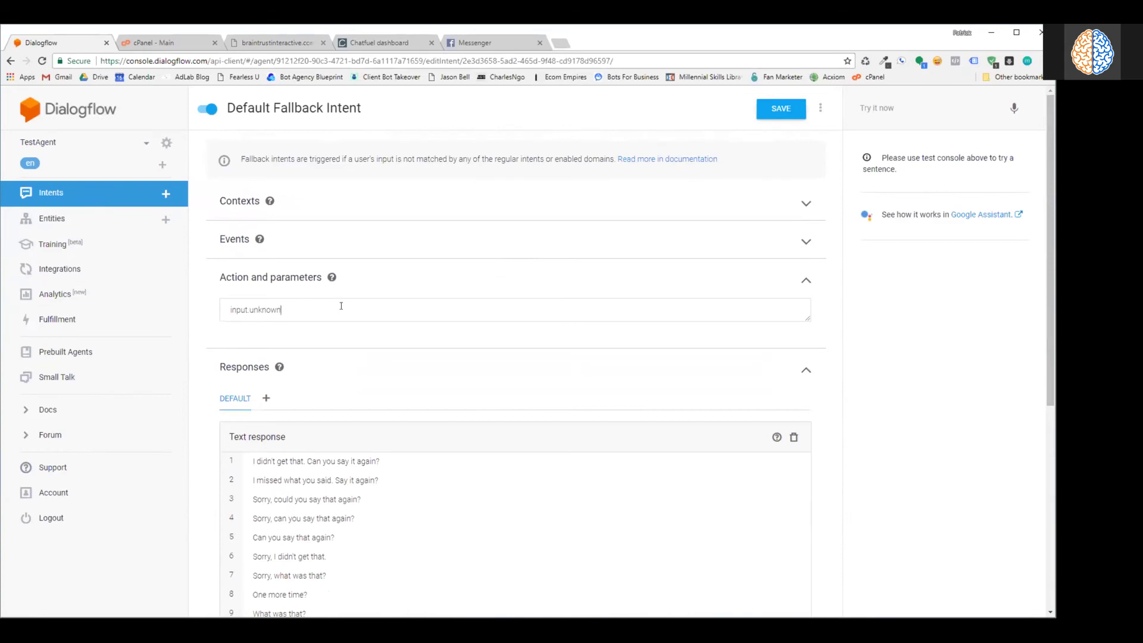
click(805, 280)
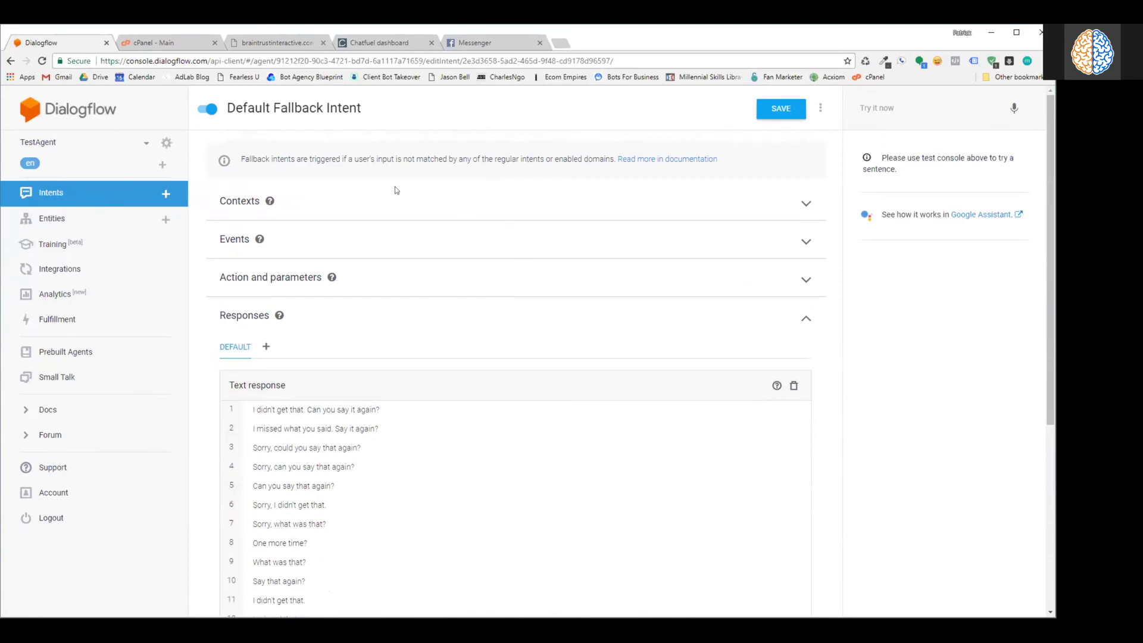
scroll(773, 268, down, 2)
click(804, 205)
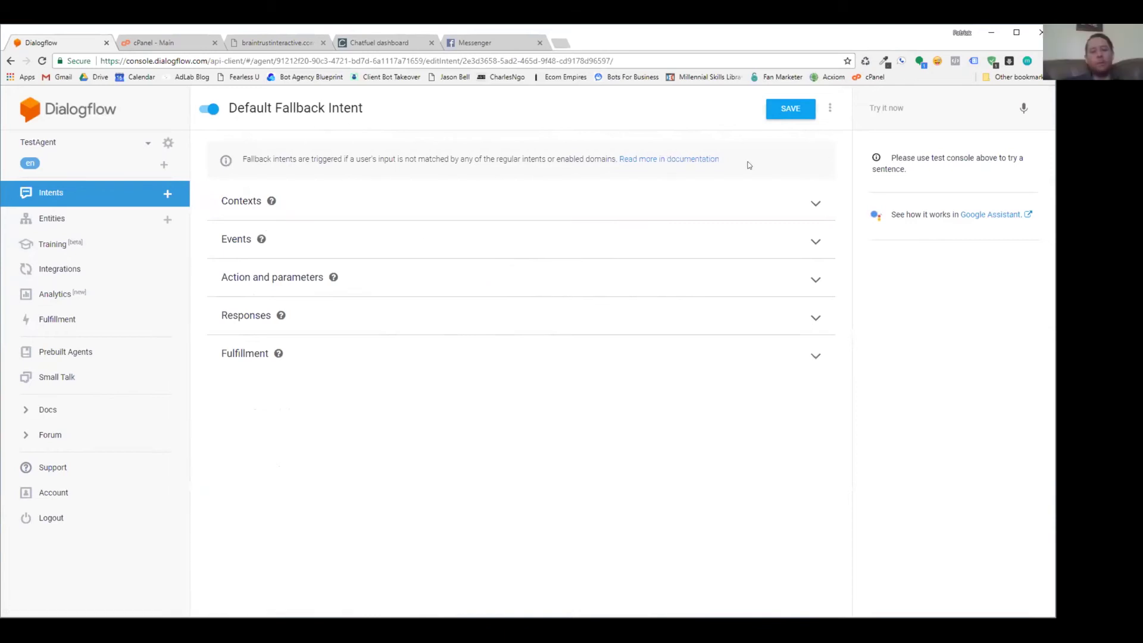
click(244, 313)
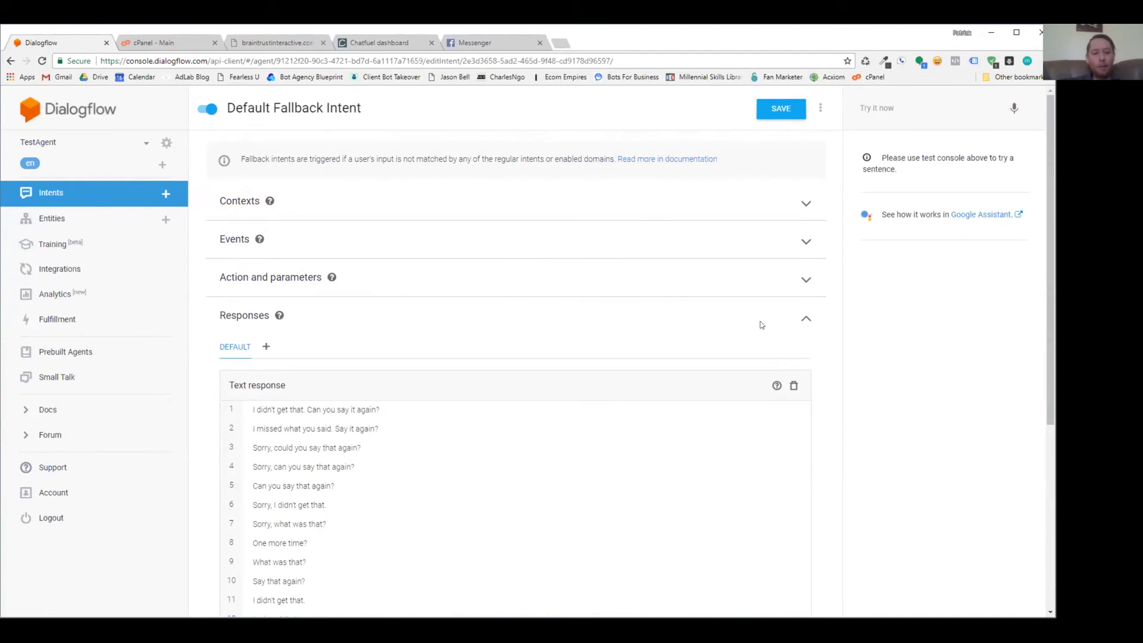
scroll(761, 322, down, 5)
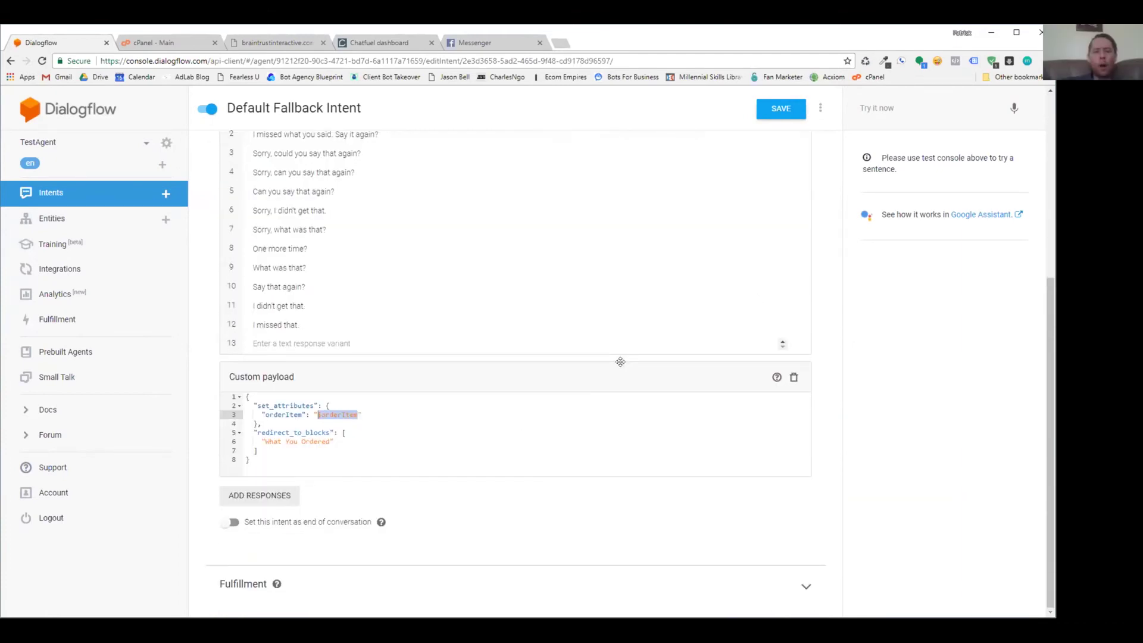
scroll(619, 370, up, 4)
scroll(622, 370, up, 2)
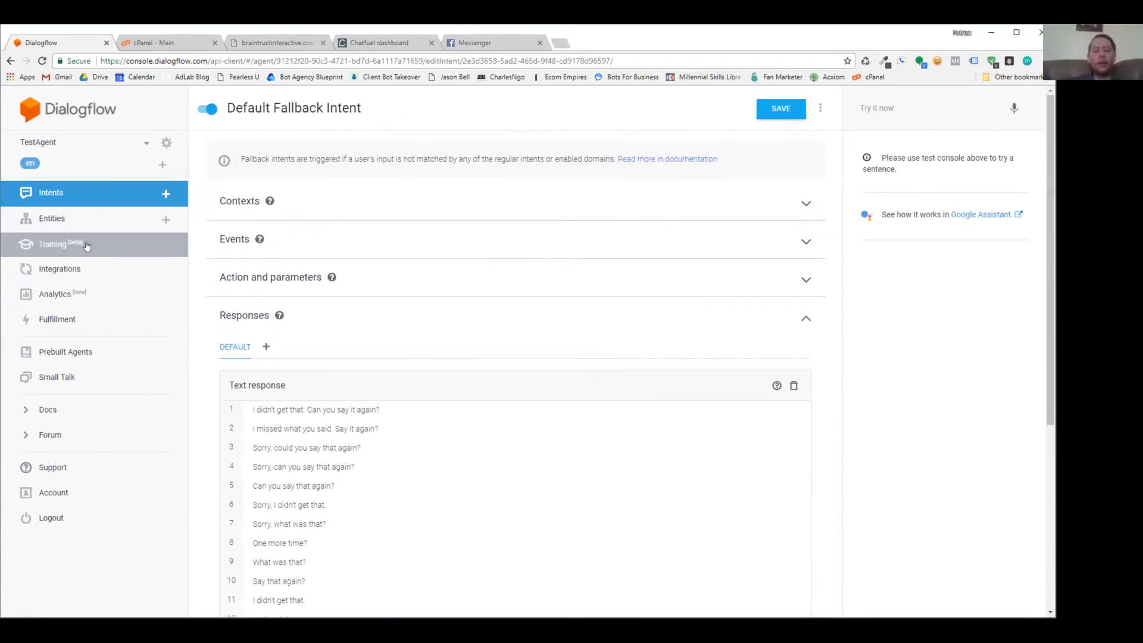
scroll(535, 378, down, 5)
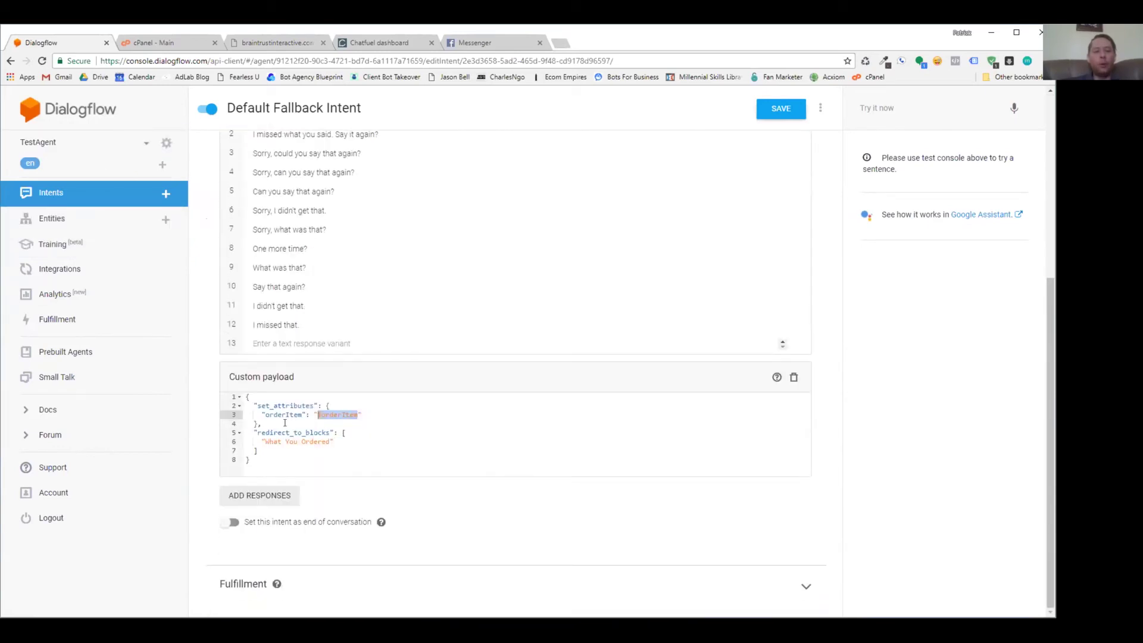
- Copy the custom payload JSON, delete that payload response from the Default Fallback Intent, and save the intent
drag(554, 461, 558, 396)
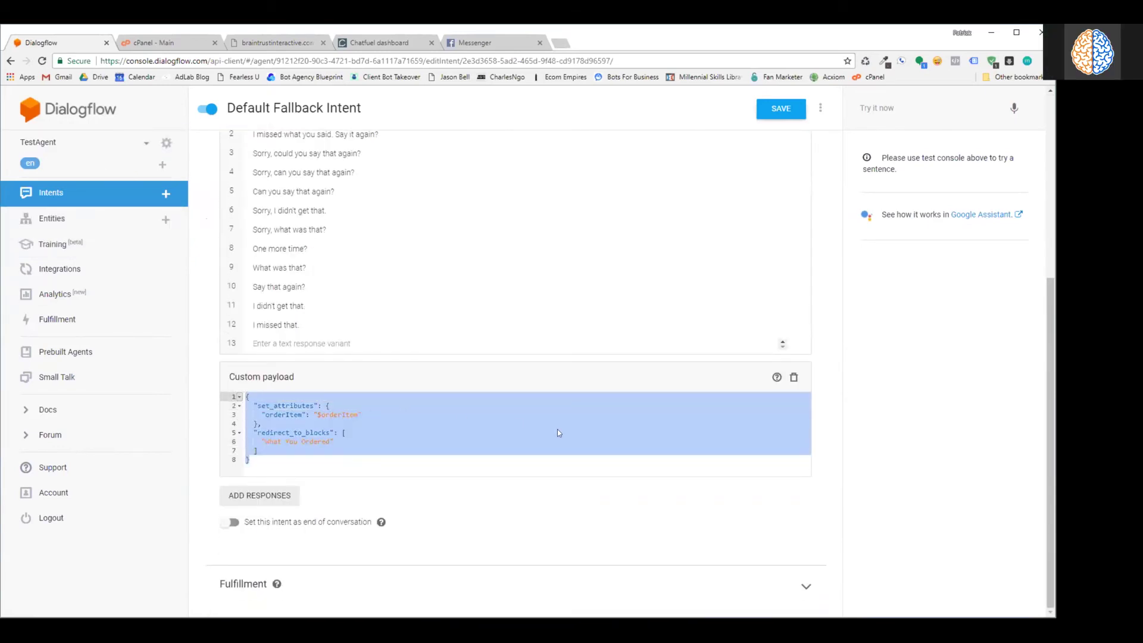
click(794, 377)
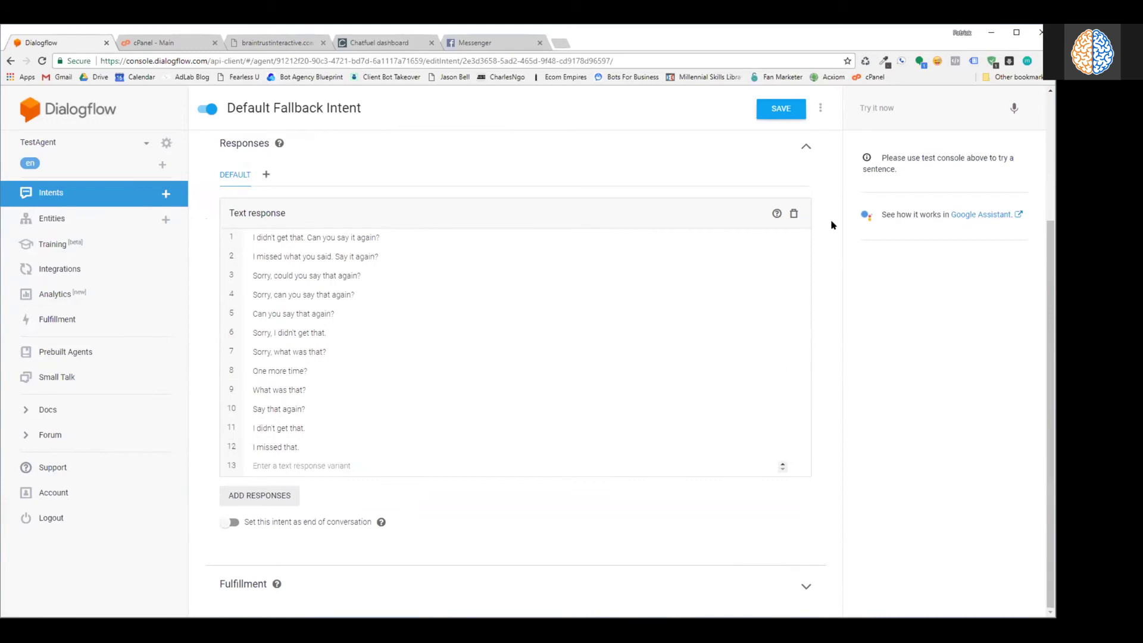
scroll(303, 184, up, 3)
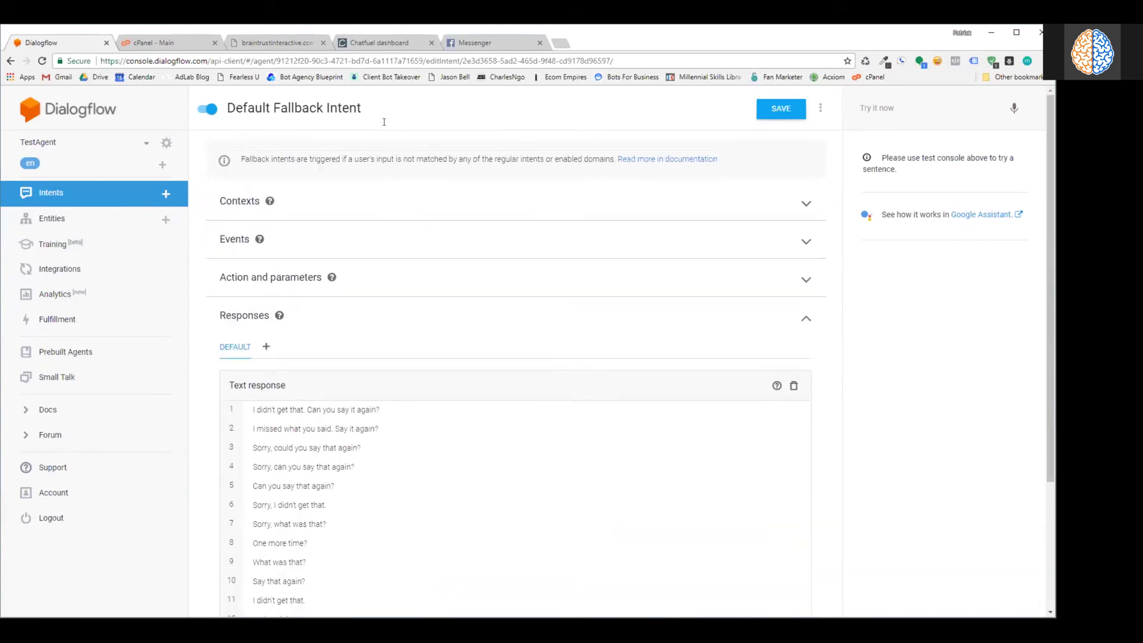
click(780, 109)
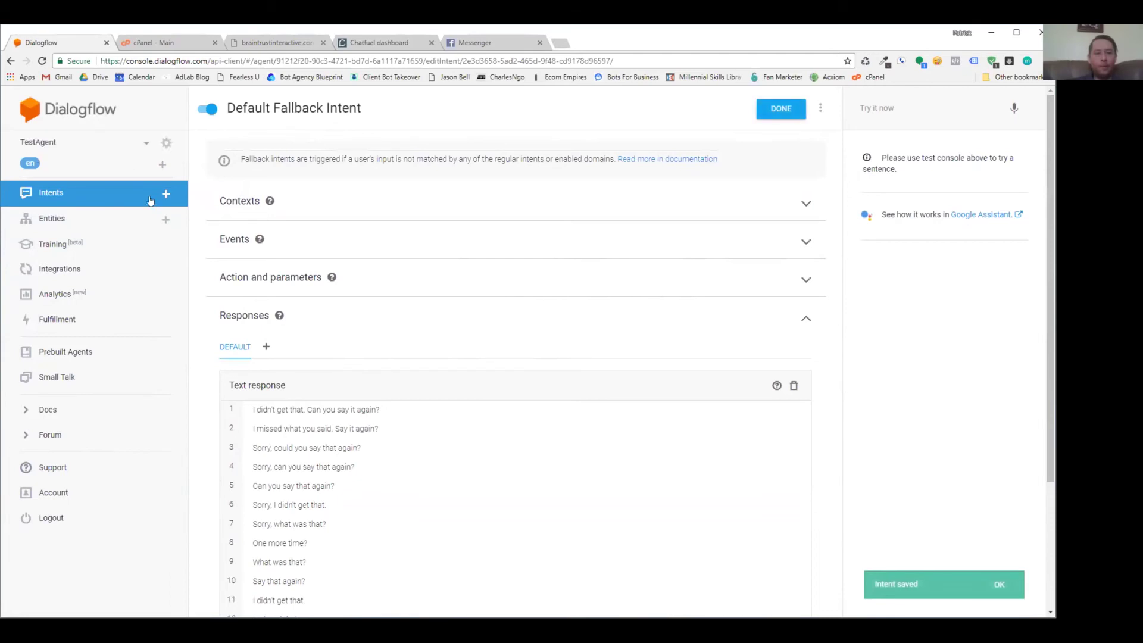
- Create a new intent named Ordering and save it
click(105, 194)
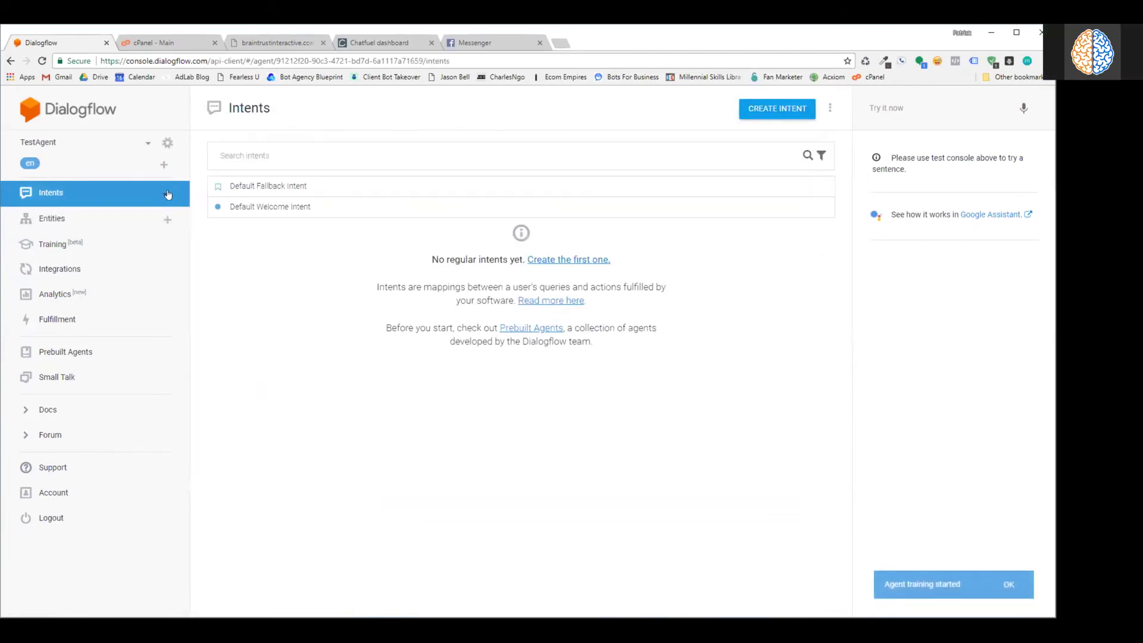
click(785, 111)
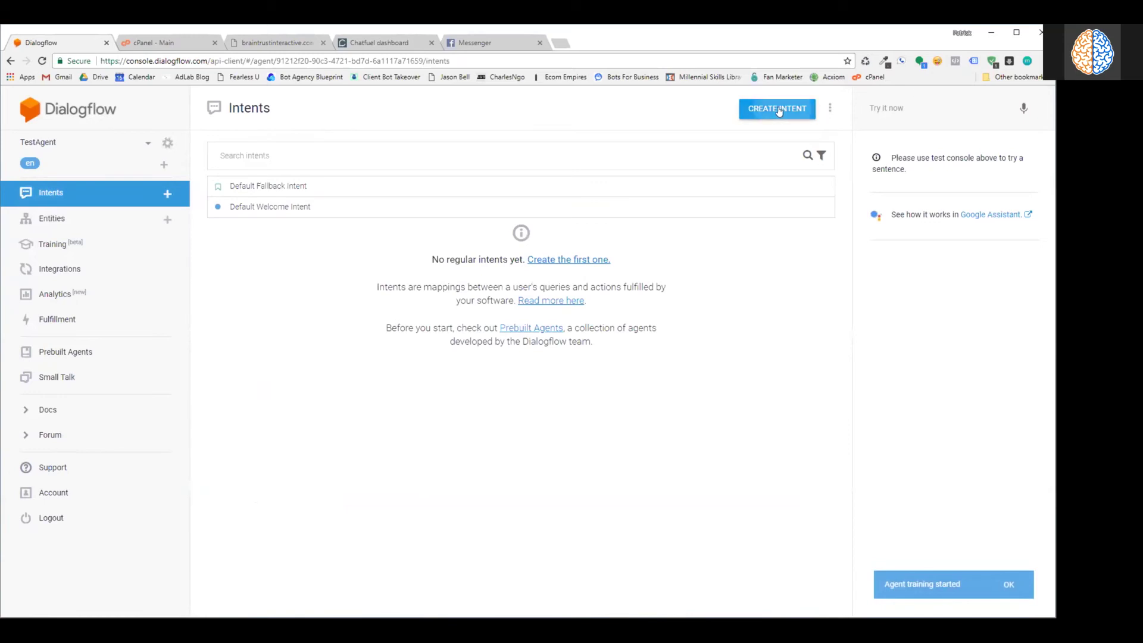
click(321, 108)
text(Orderi)
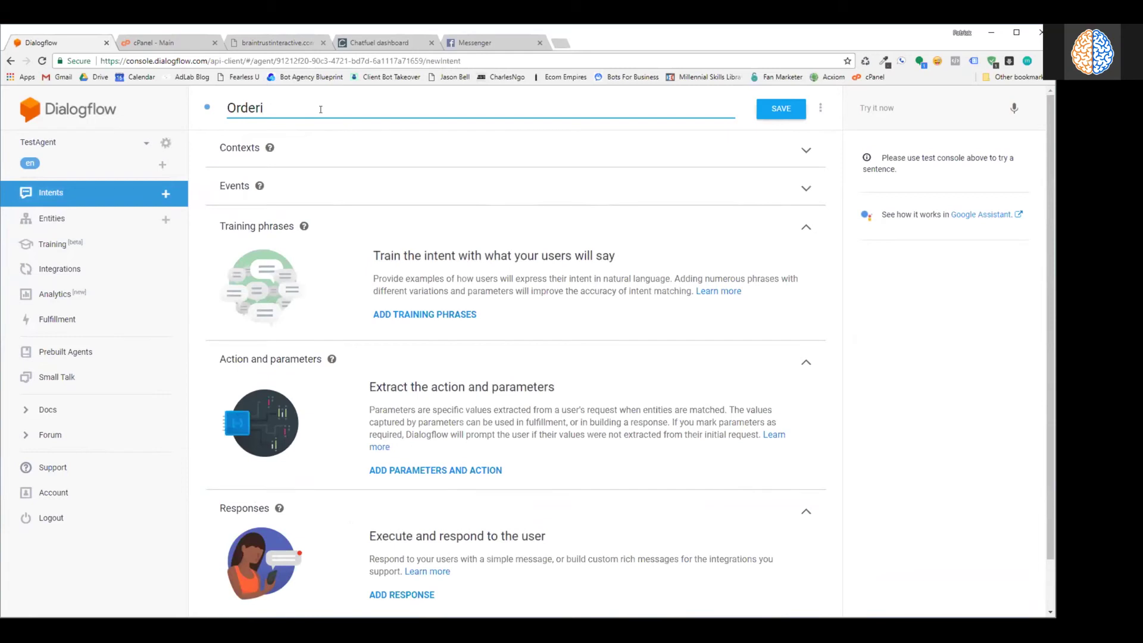
text(gng)
click(776, 106)
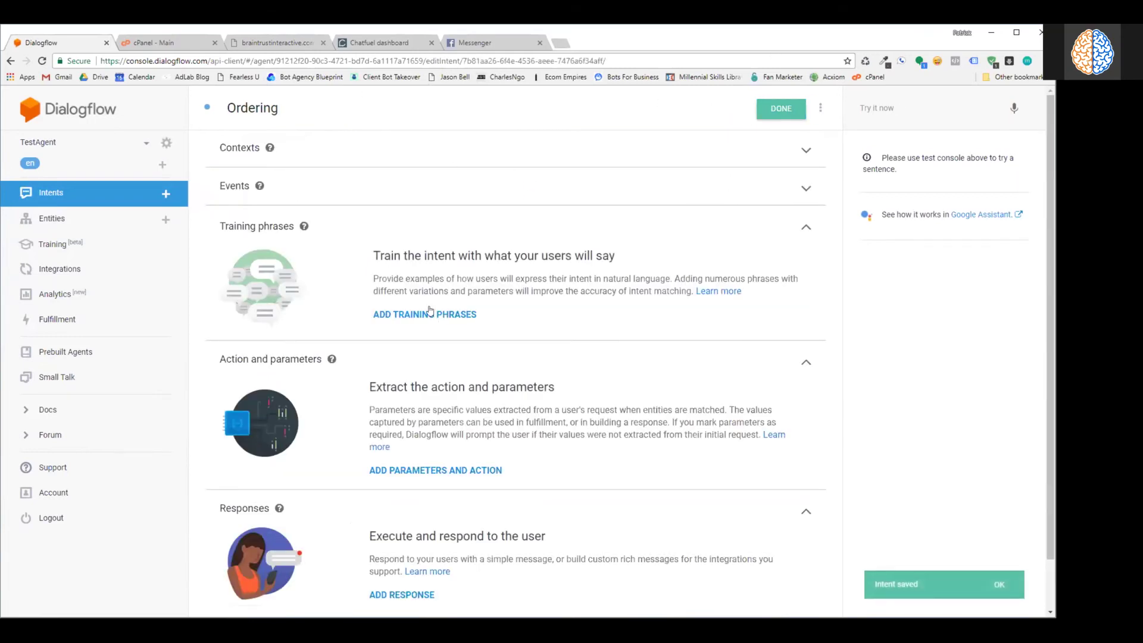
- Add the training phrase "I'd like to order a pizza" to the Ordering intent
click(391, 315)
text(I'd like to order a pizza)
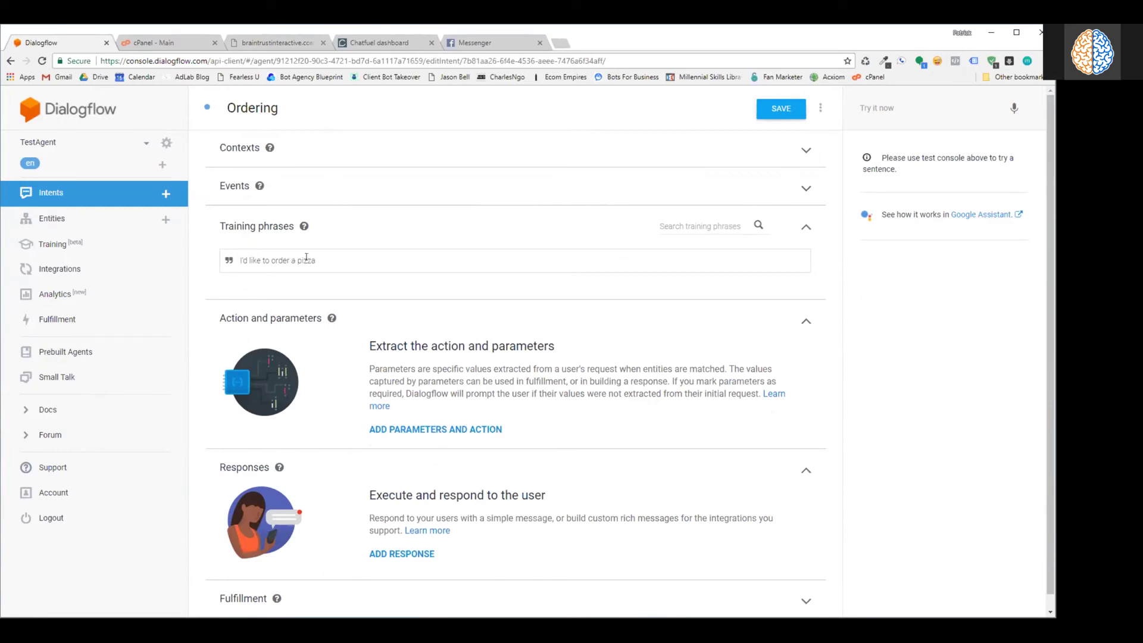
key(Return)
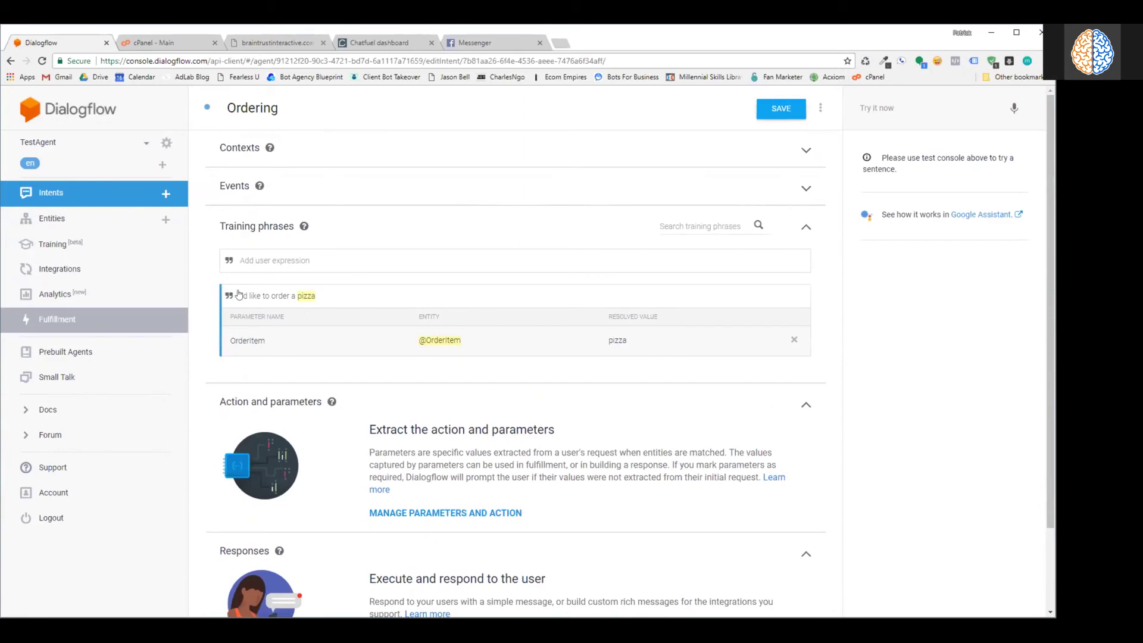
double_click(303, 301)
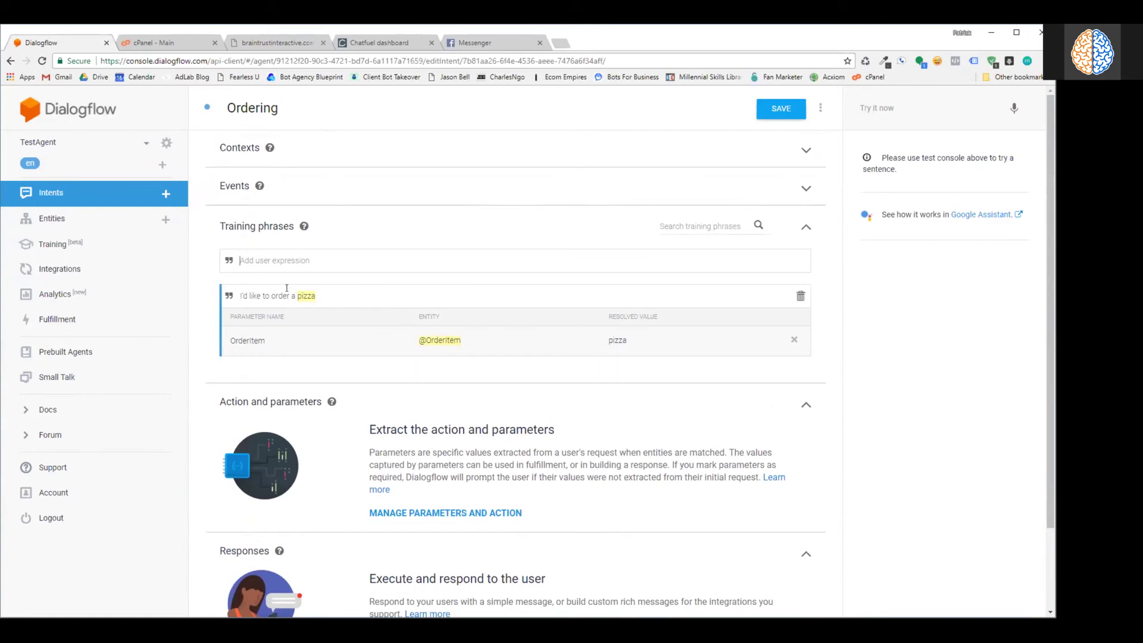
click(614, 343)
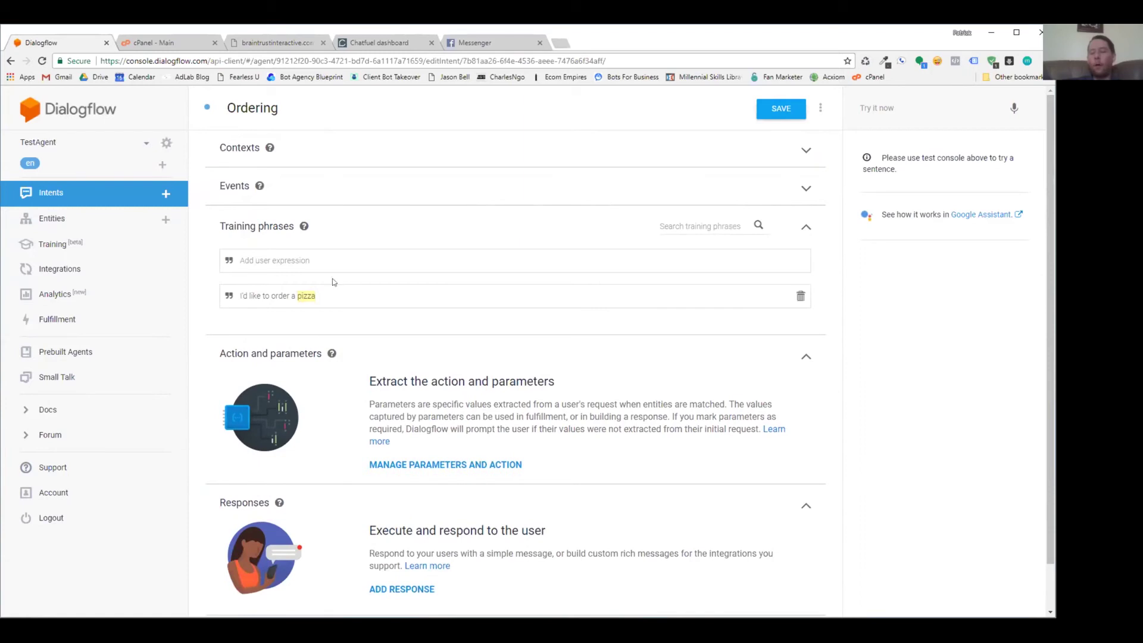
click(355, 300)
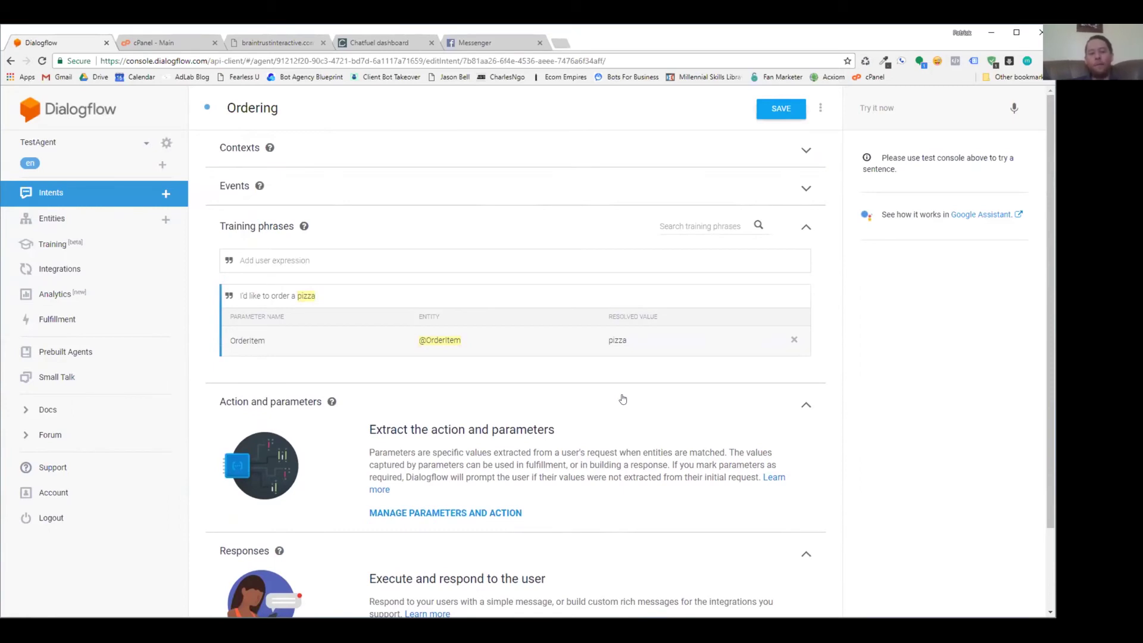
scroll(659, 375, down, 2)
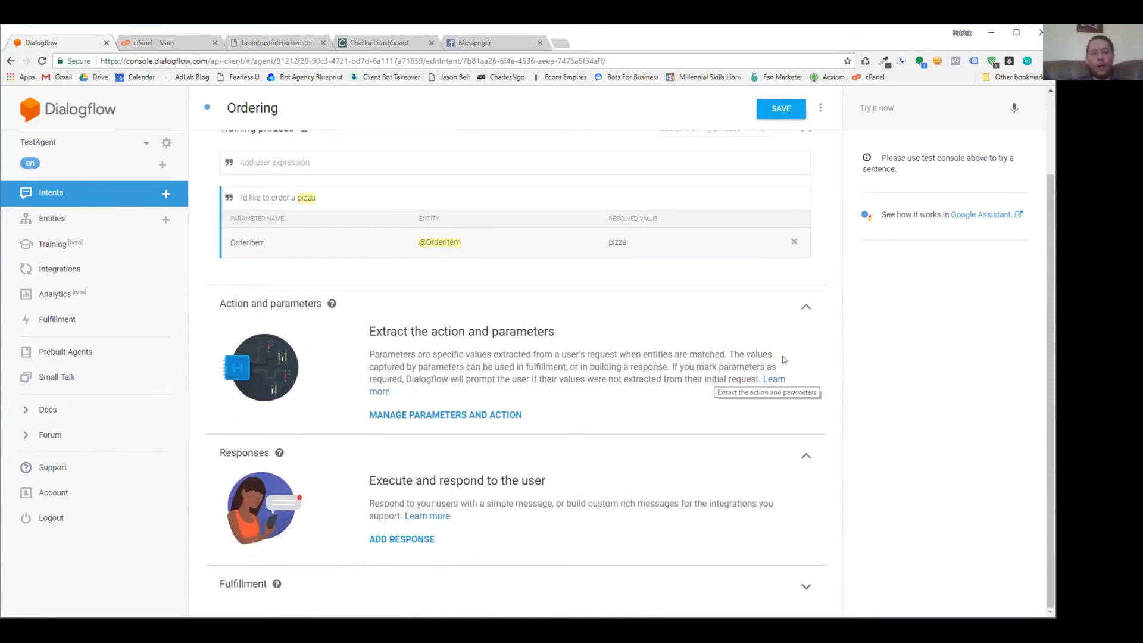
click(805, 307)
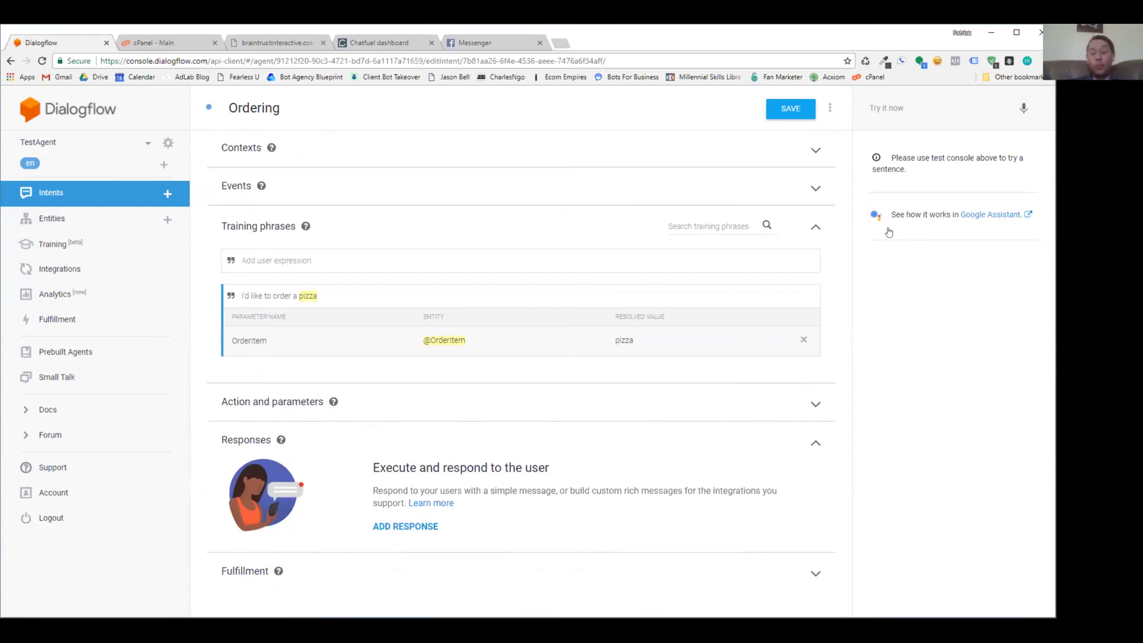
double_click(303, 295)
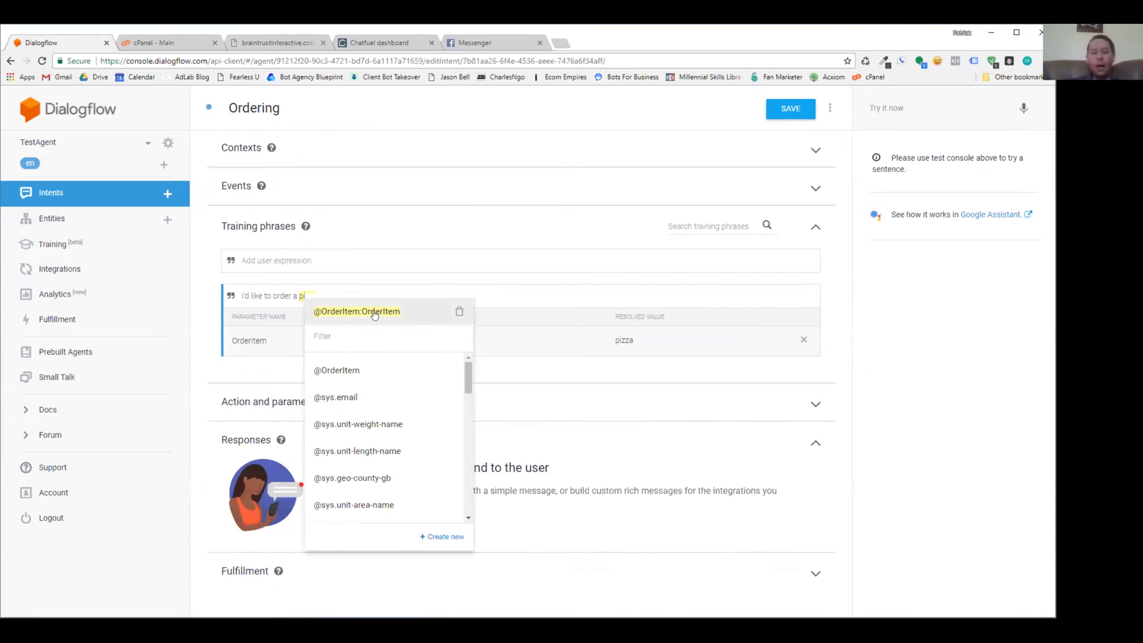
click(373, 312)
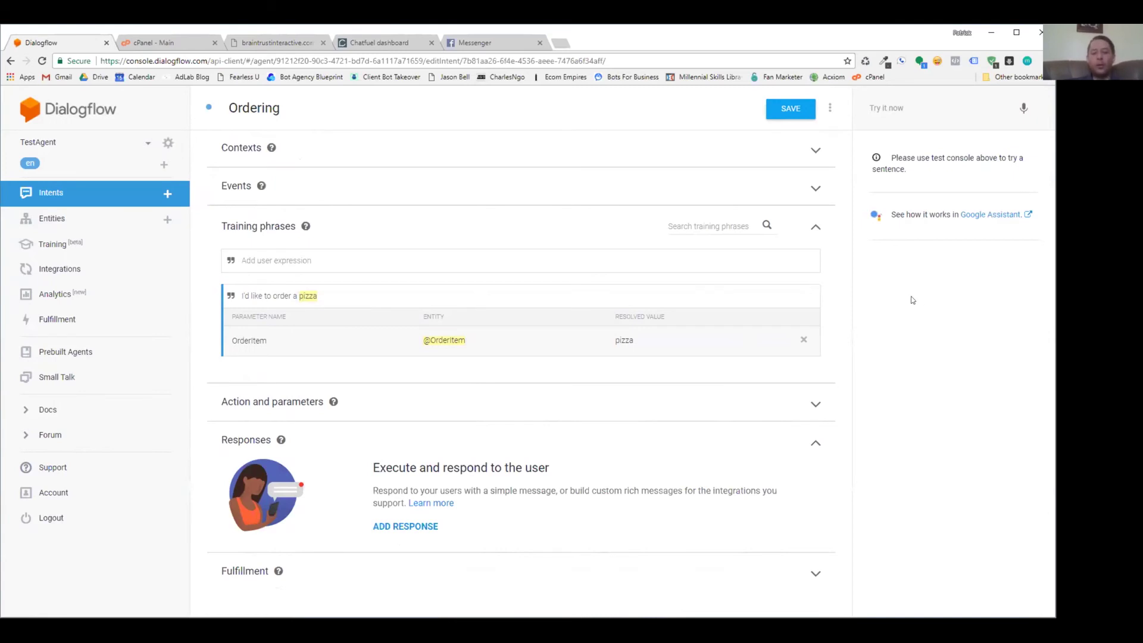
click(791, 109)
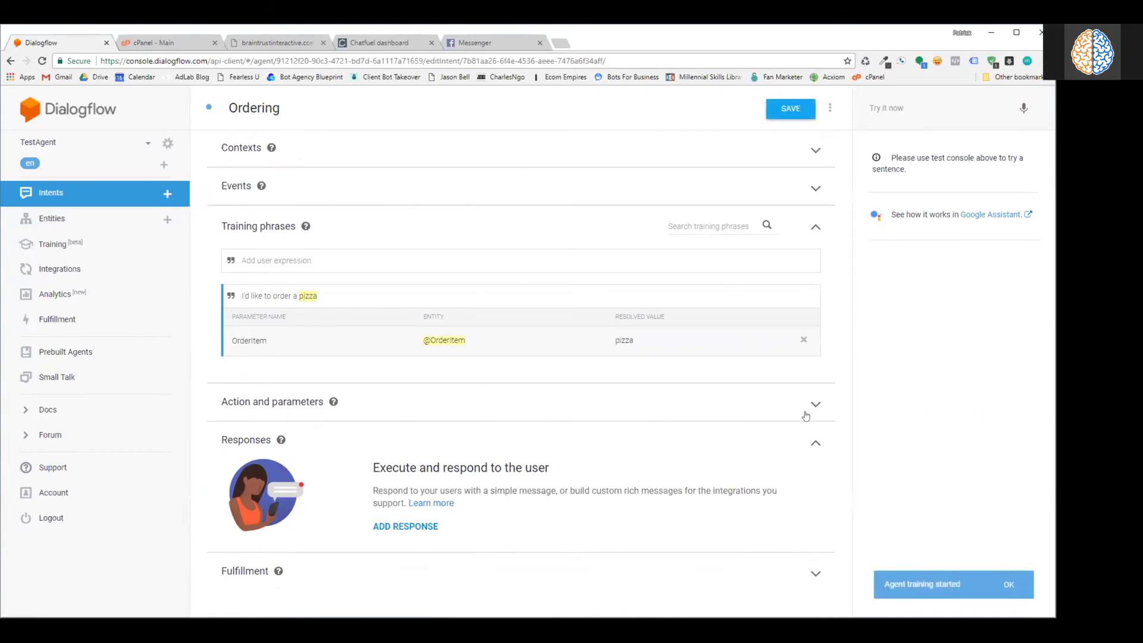
- Replace the Ordering intent's default text response with a custom payload response
click(407, 531)
scroll(509, 415, down, 2)
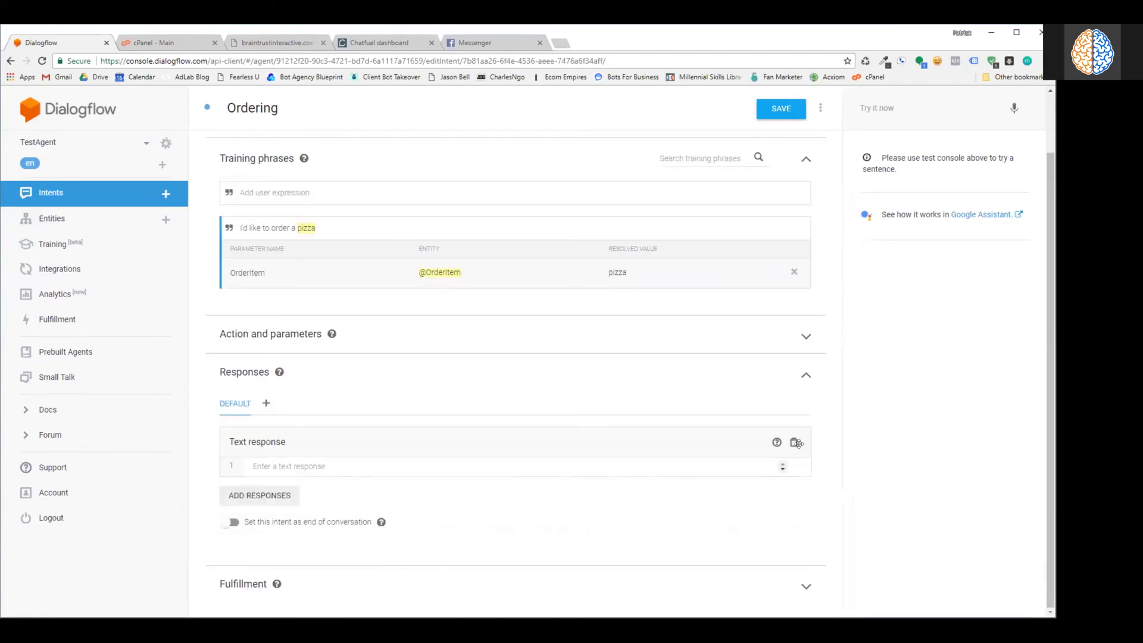
click(795, 443)
click(252, 500)
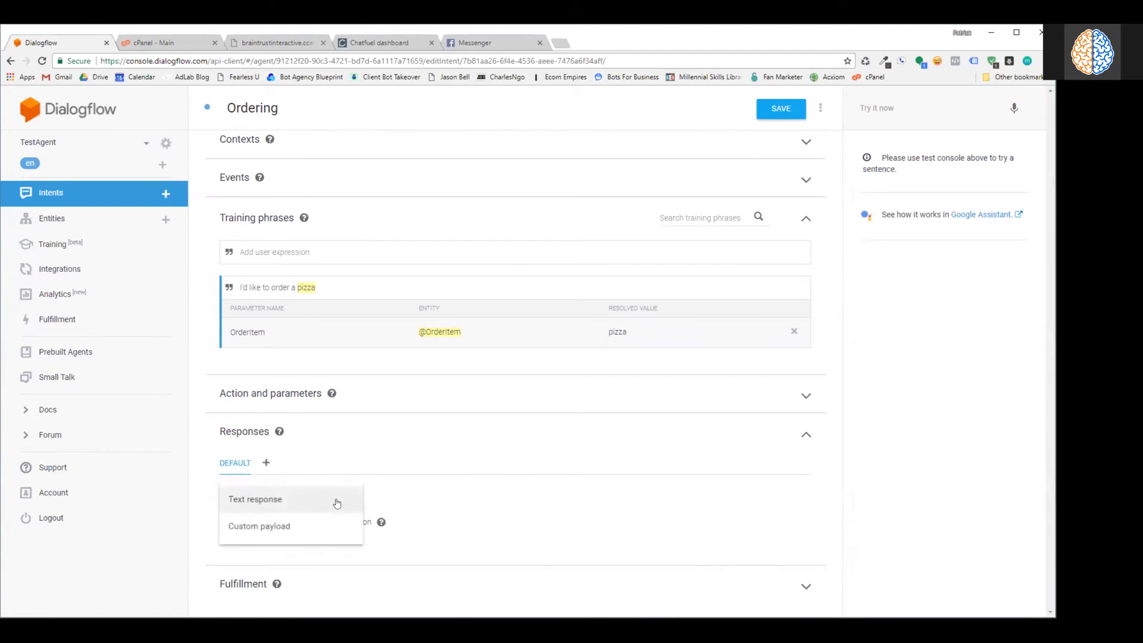
click(280, 523)
- Fill the custom payload with set_attributes orderItem "$orderItem" and redirect_to_blocks "What You Ordered", and save the intent
scroll(296, 531, down, 2)
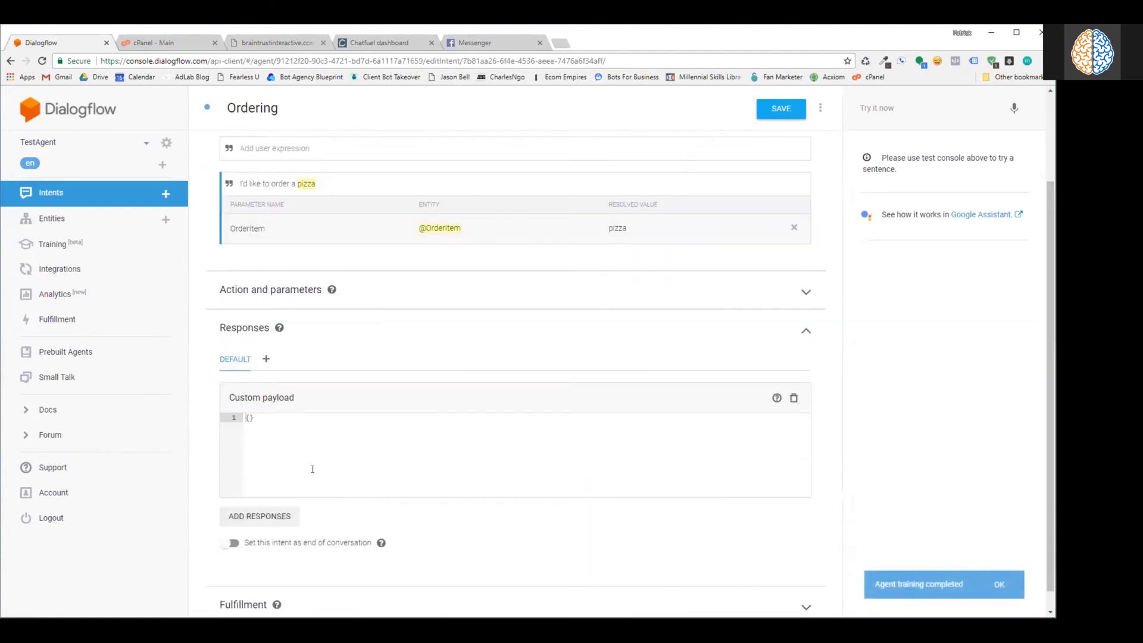
text({   "set_attributes": {     "orderItem": "$orderItem"   },   "redirect_to_blocks": [     "What You Ordered"   ] })
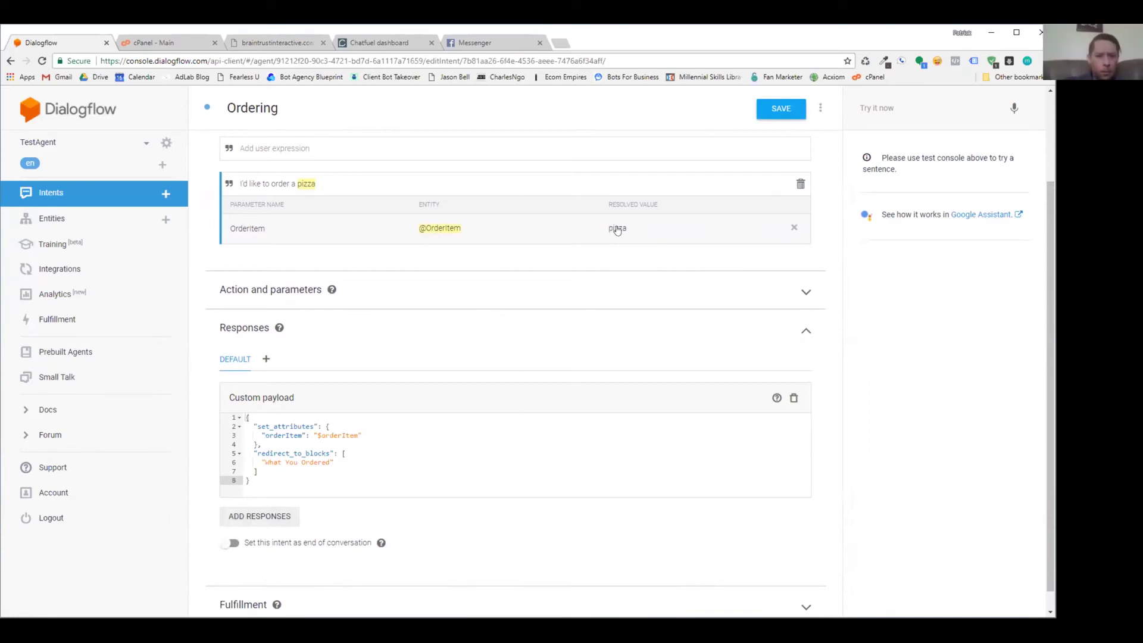
click(763, 112)
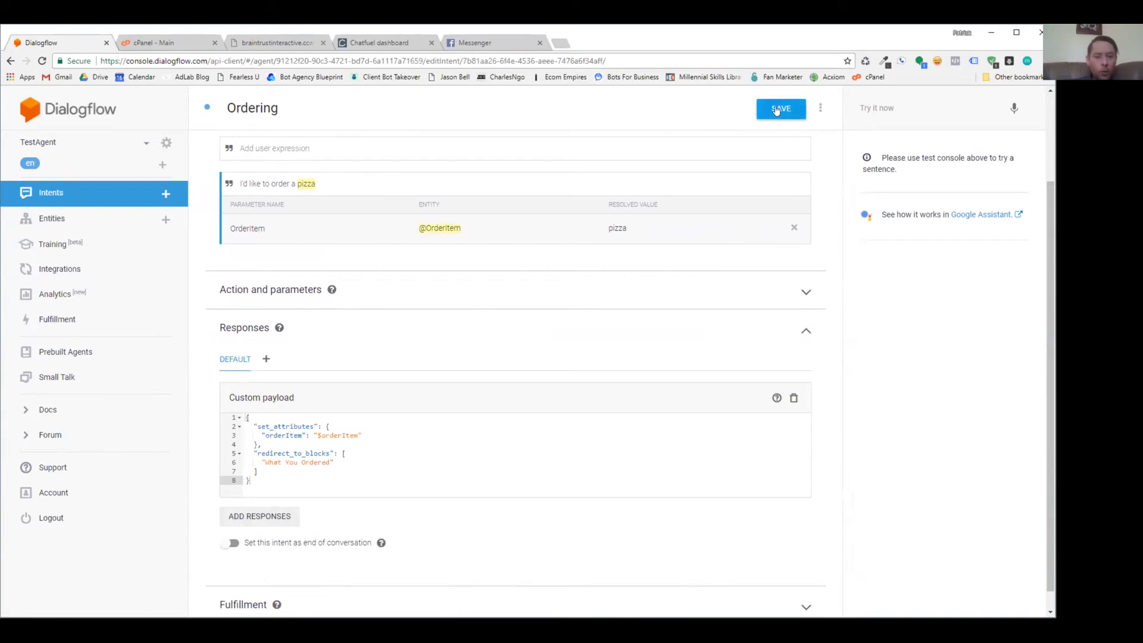
- Expand the Ordering intent's action and parameters section and show its parameter table for review
click(312, 294)
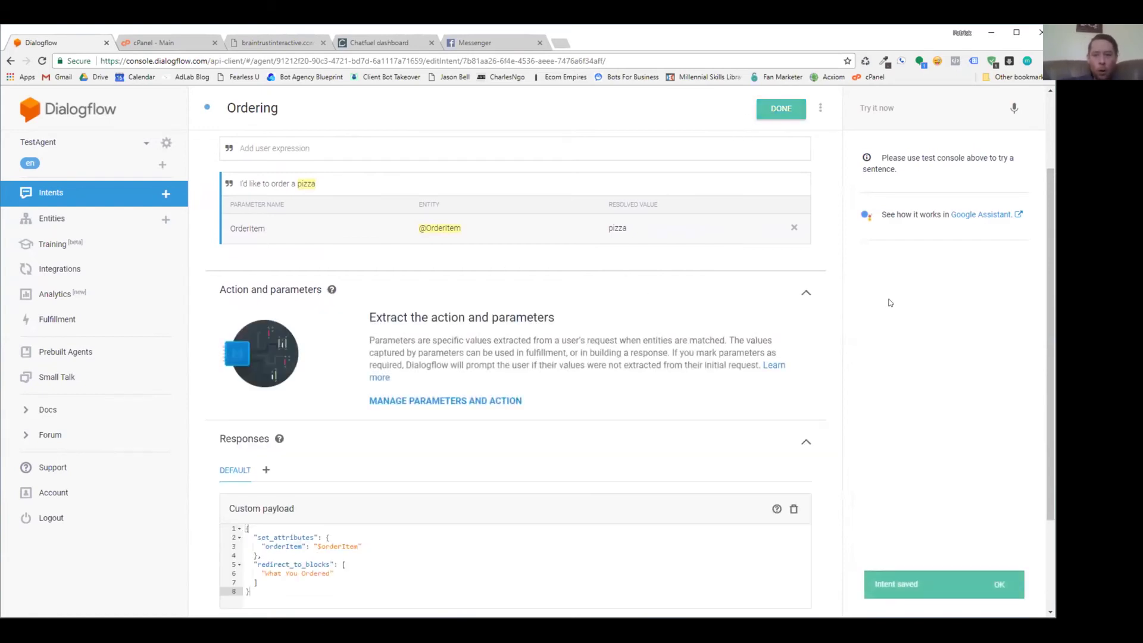
click(459, 401)
scroll(673, 302, down, 2)
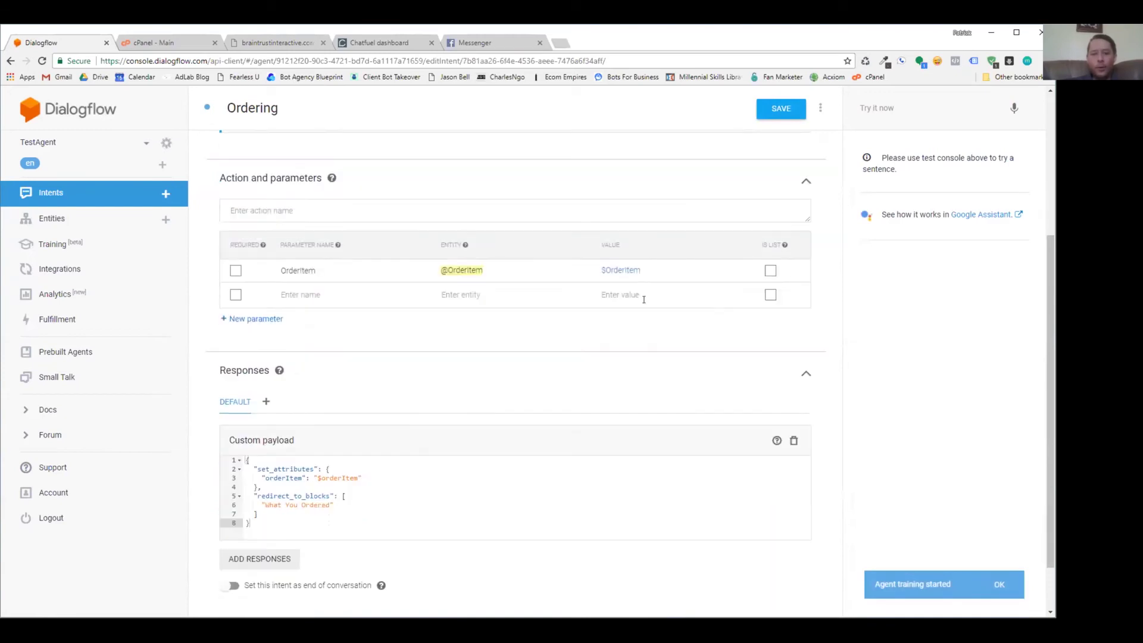
scroll(505, 280, up, 3)
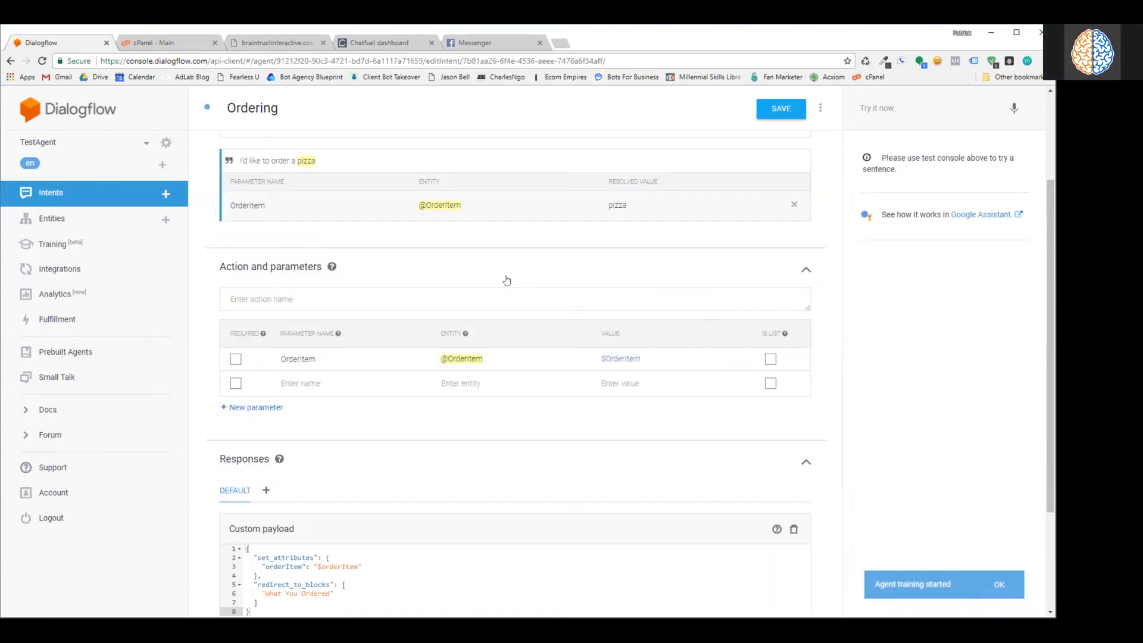
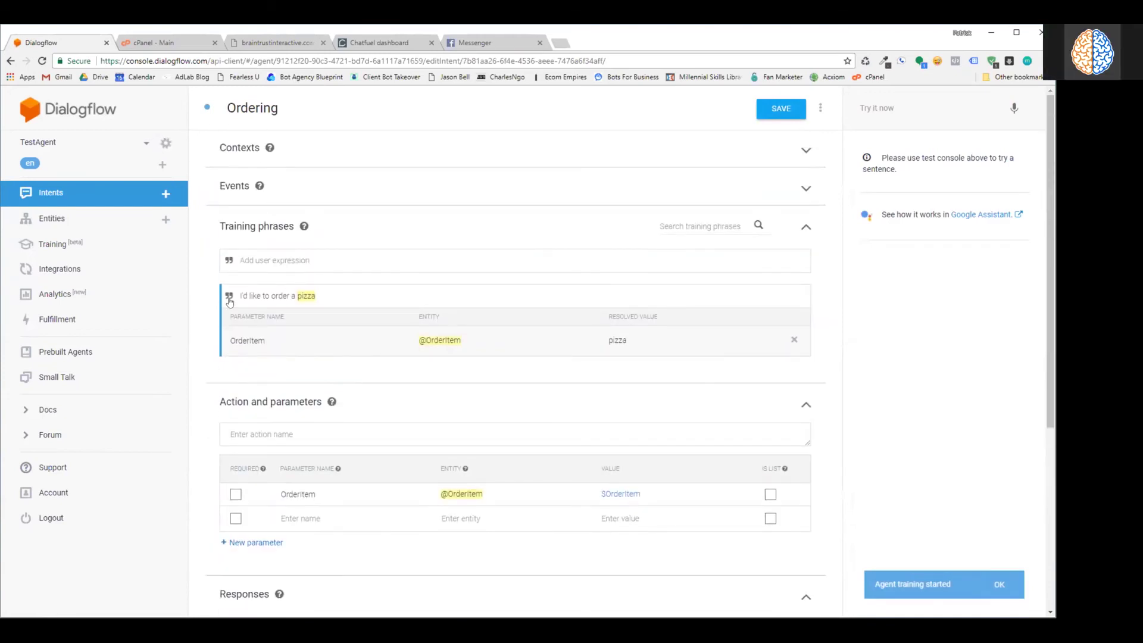
scroll(475, 263, down, 2)
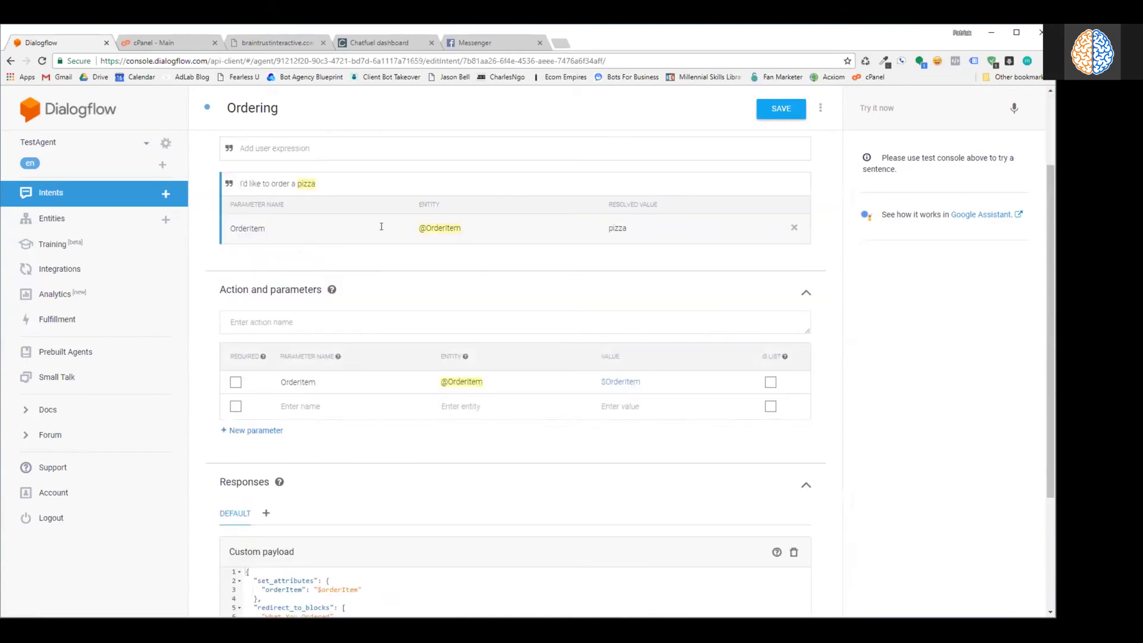
- Check the pizza annotation in the training phrase against the OrderItem parameter and the payload's $orderItem value, and save the intent
double_click(306, 184)
click(309, 185)
scroll(599, 334, down, 3)
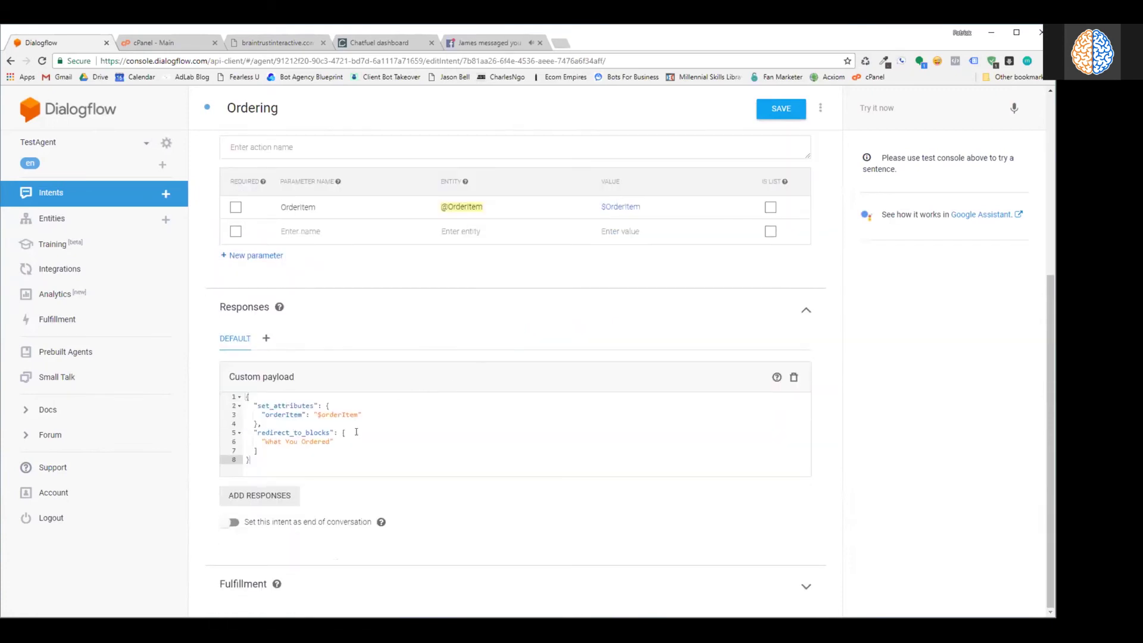
double_click(329, 415)
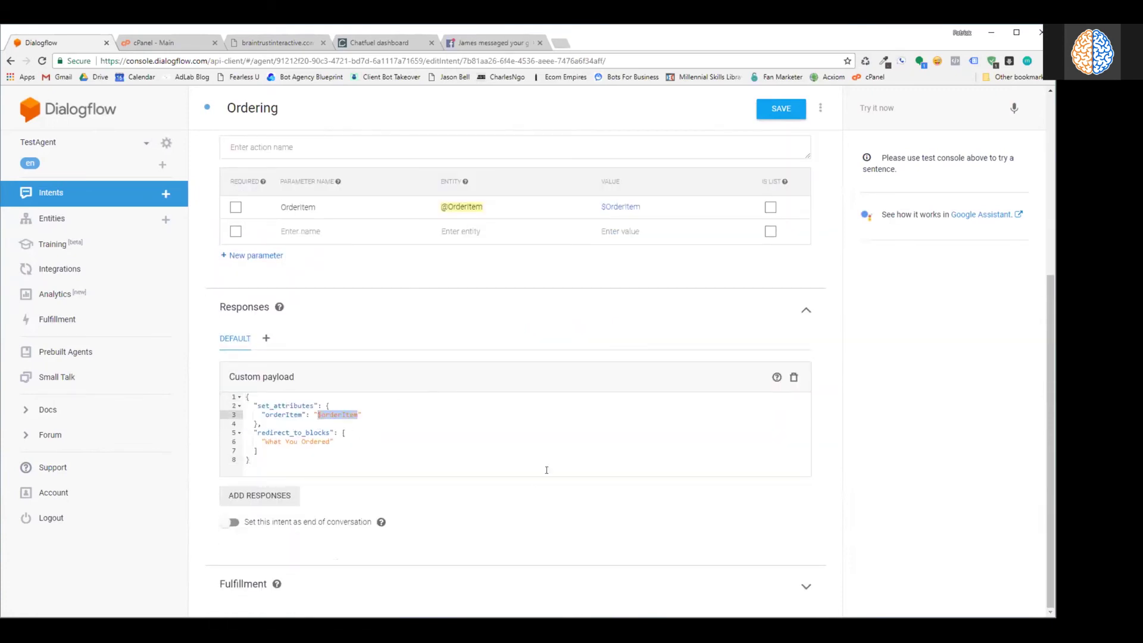
scroll(533, 491, up, 5)
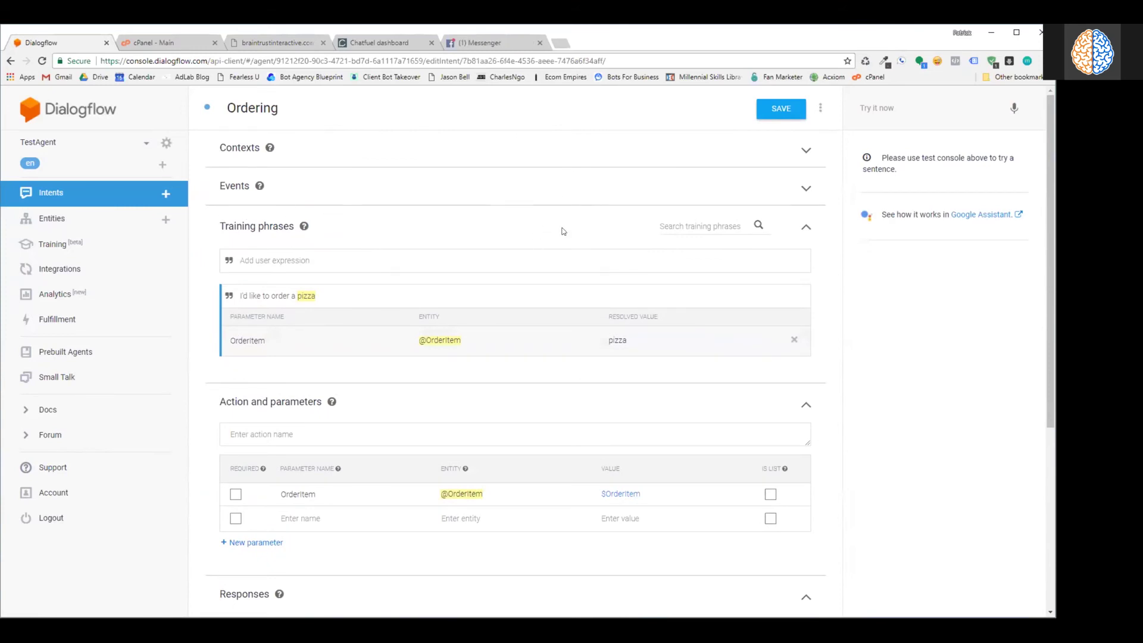
scroll(447, 235, down, 2)
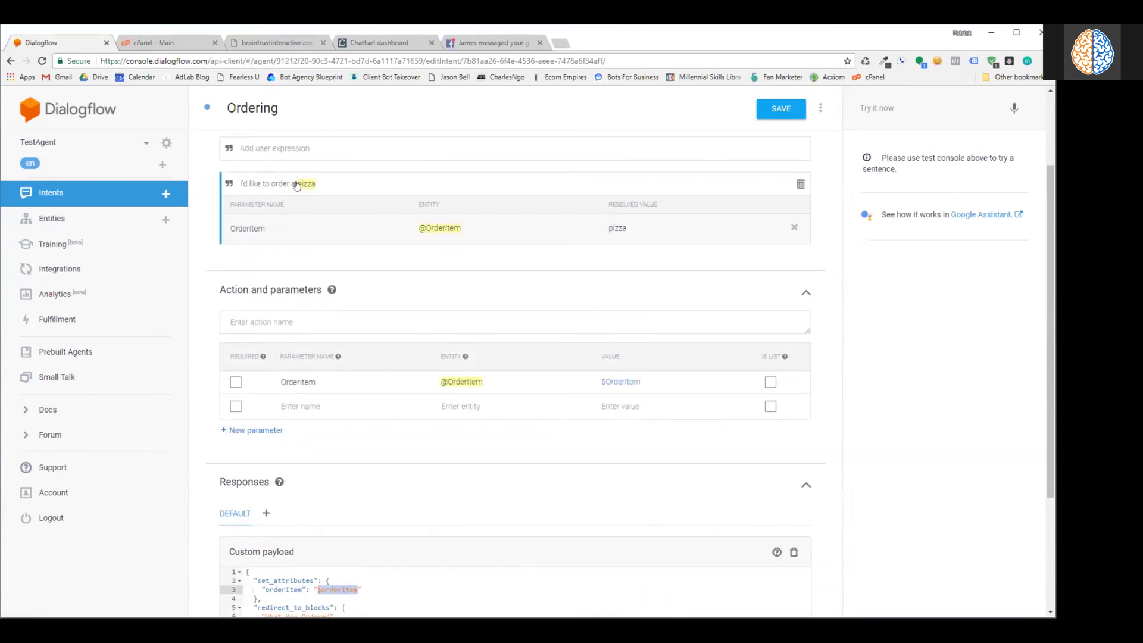
scroll(305, 191, down, 2)
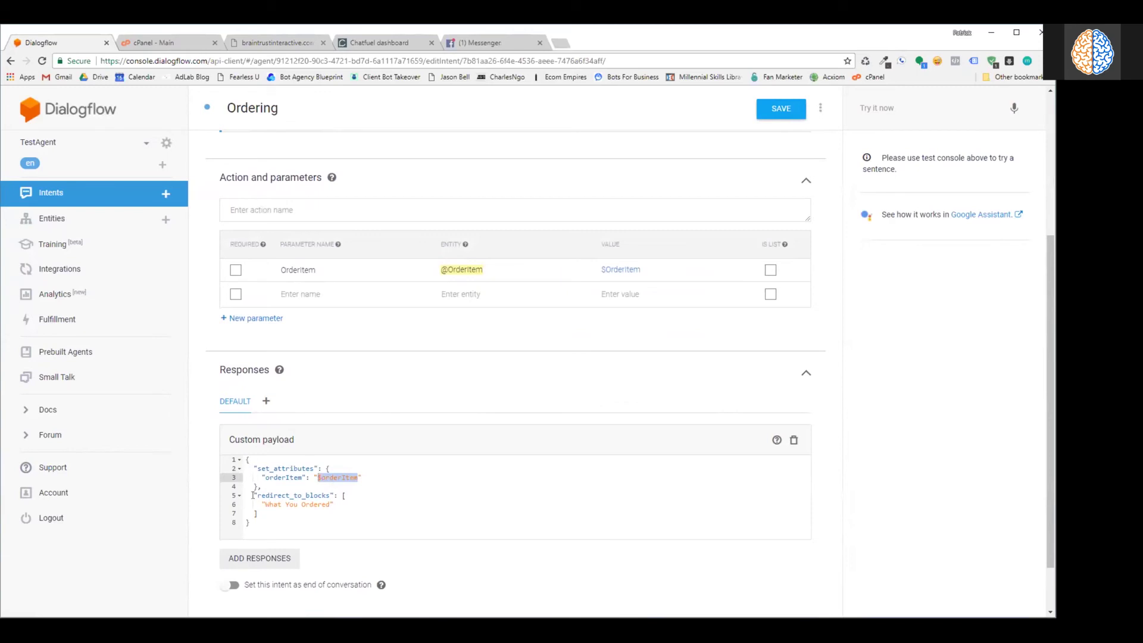
click(769, 111)
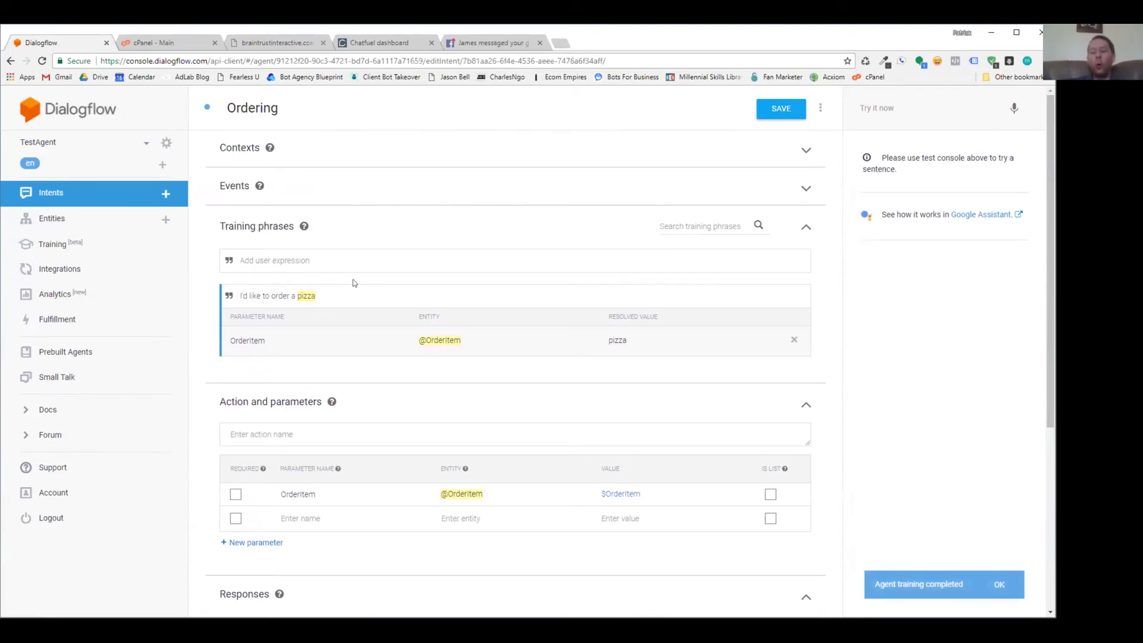
- Add the training phrases "I want to order a pizza" and "order a pizza" to the Ordering intent
click(304, 261)
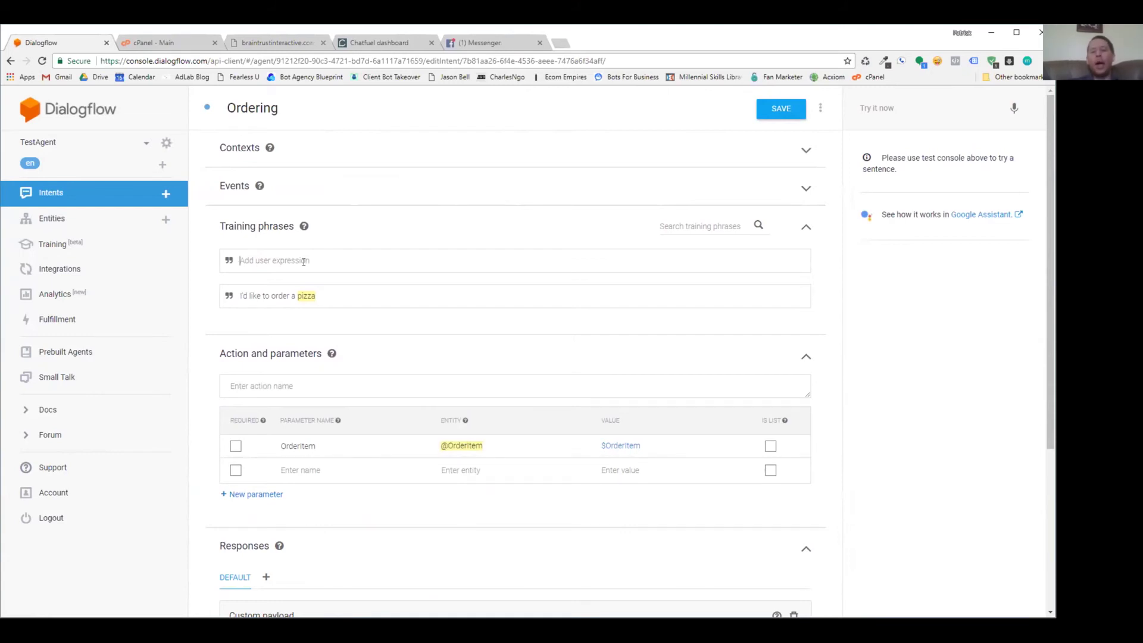
text(I want to order a pizza)
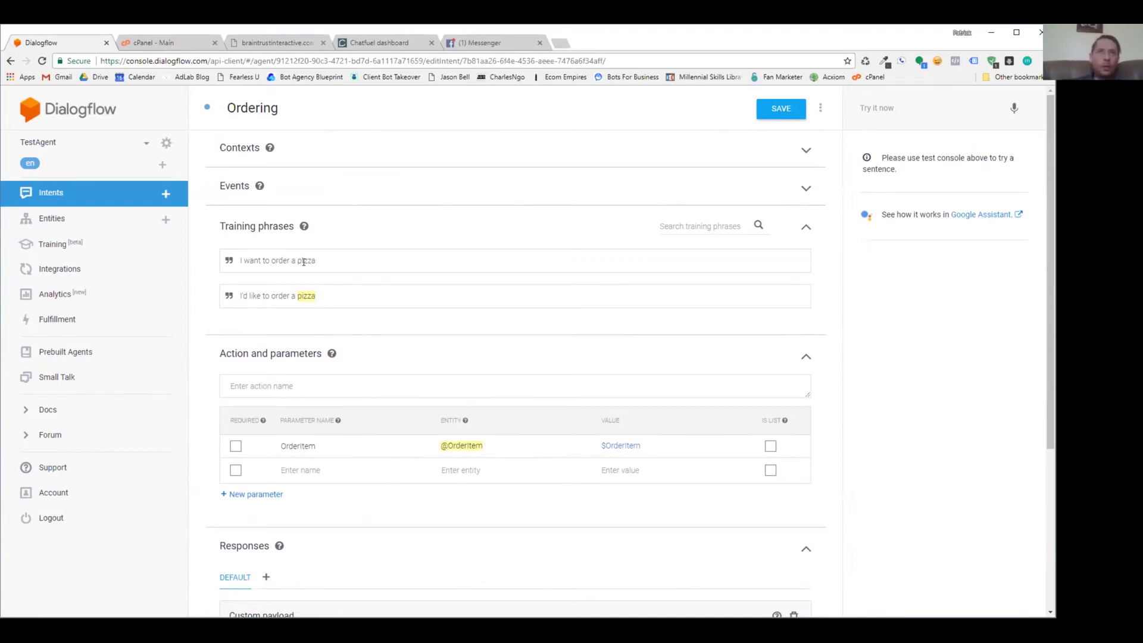
key(Return)
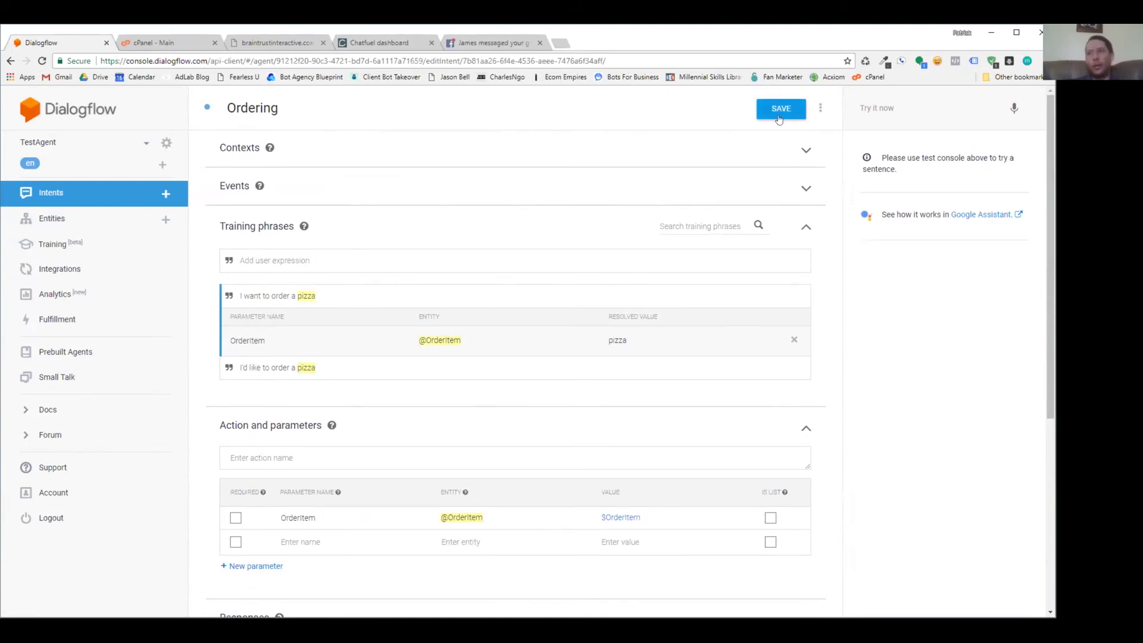
text(order a pizza)
key(Return)
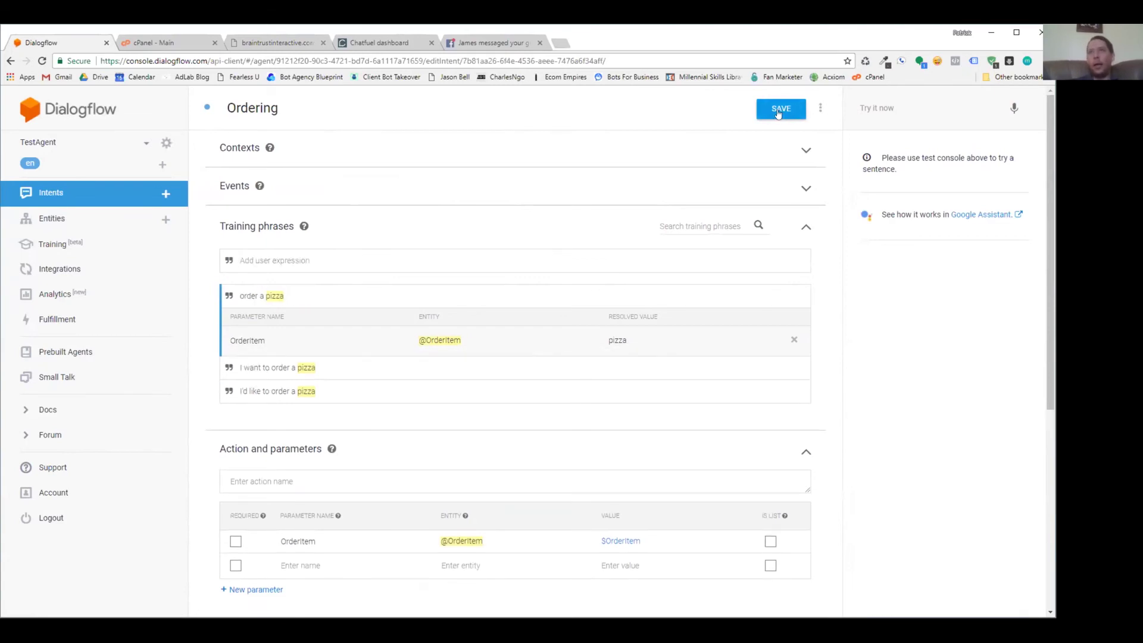
- Add the training phrases "send me a pizza" and "give me a pizza" to the Ordering intent and save it
text(send me)
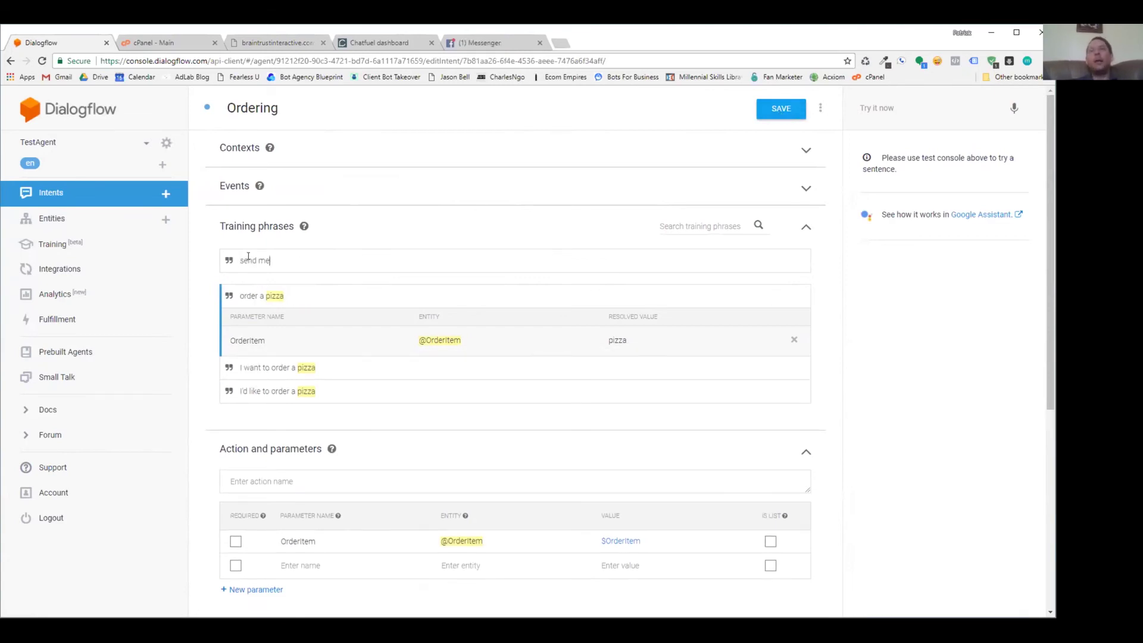
text( a pizza)
key(Return)
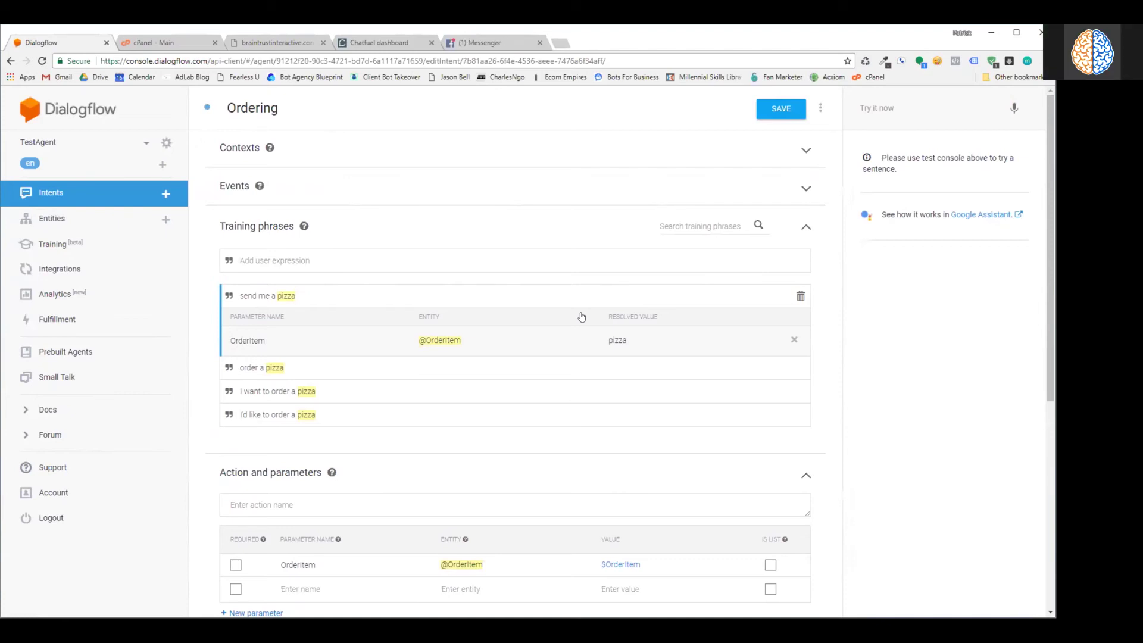
text(give me a pizza)
key(Return)
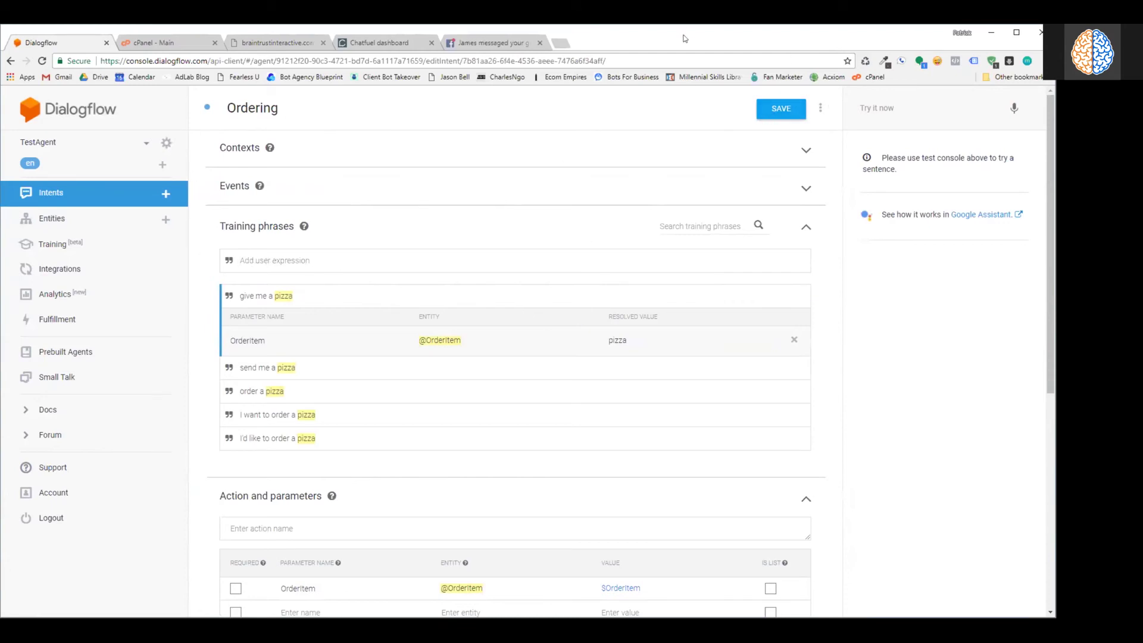
click(773, 112)
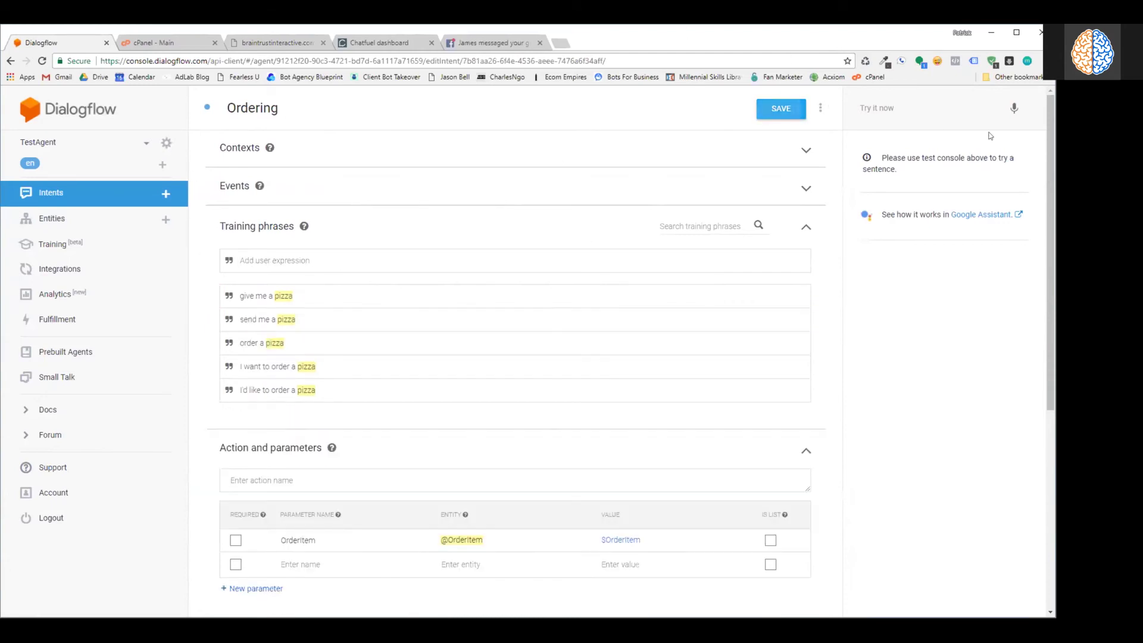
- Switch to Messenger and test the Chatfuel bot by sending the message "i want a pizza"
click(371, 43)
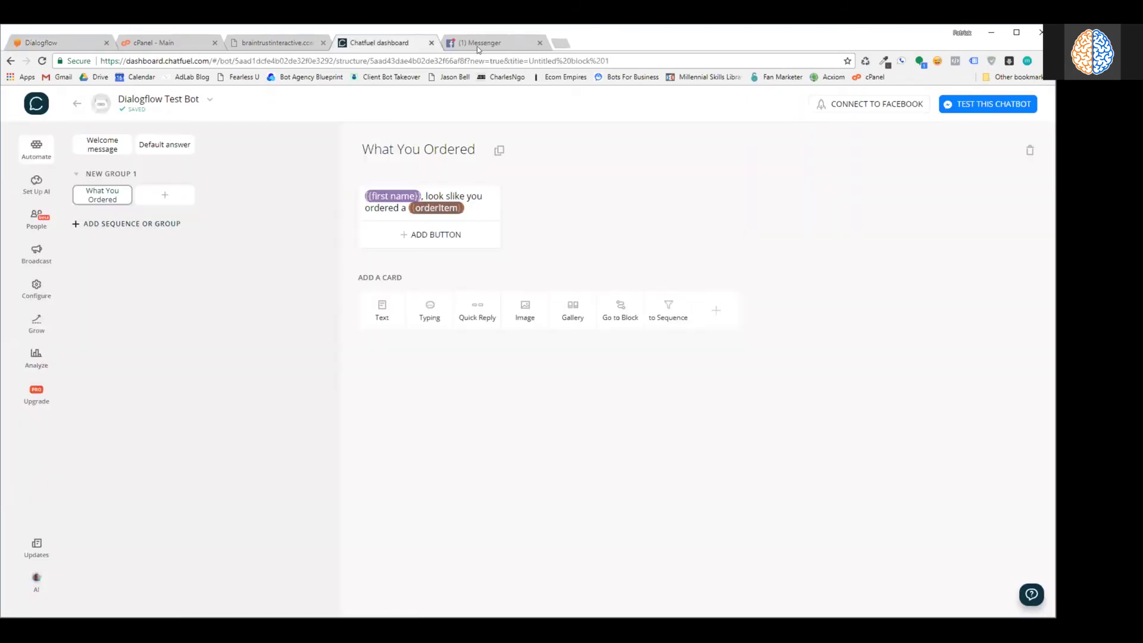
click(486, 43)
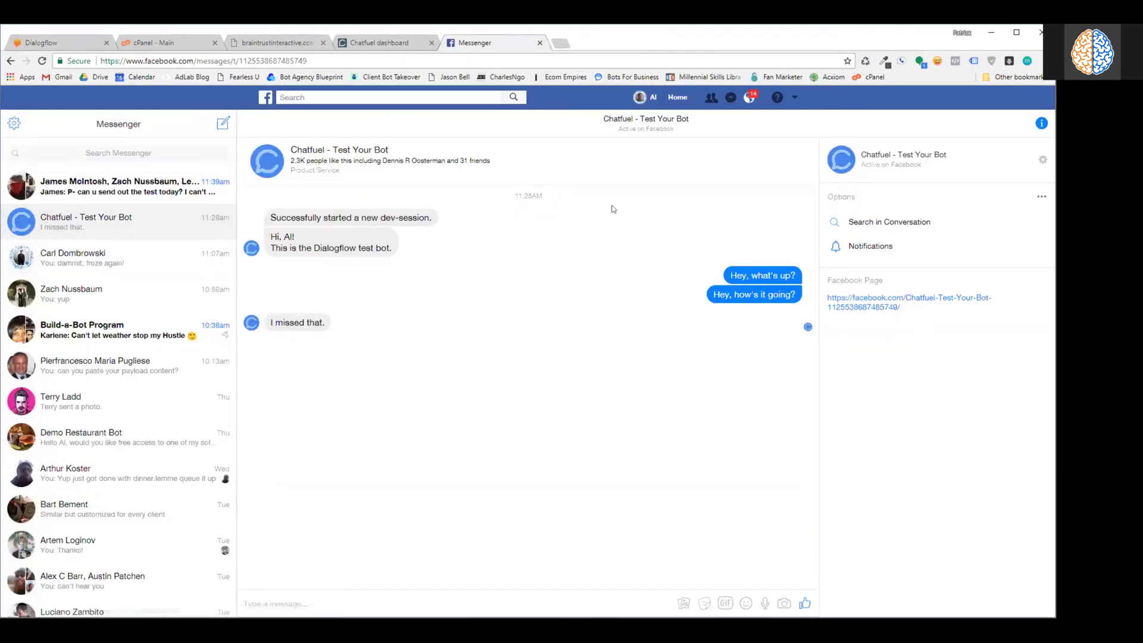
text(i want a pizza)
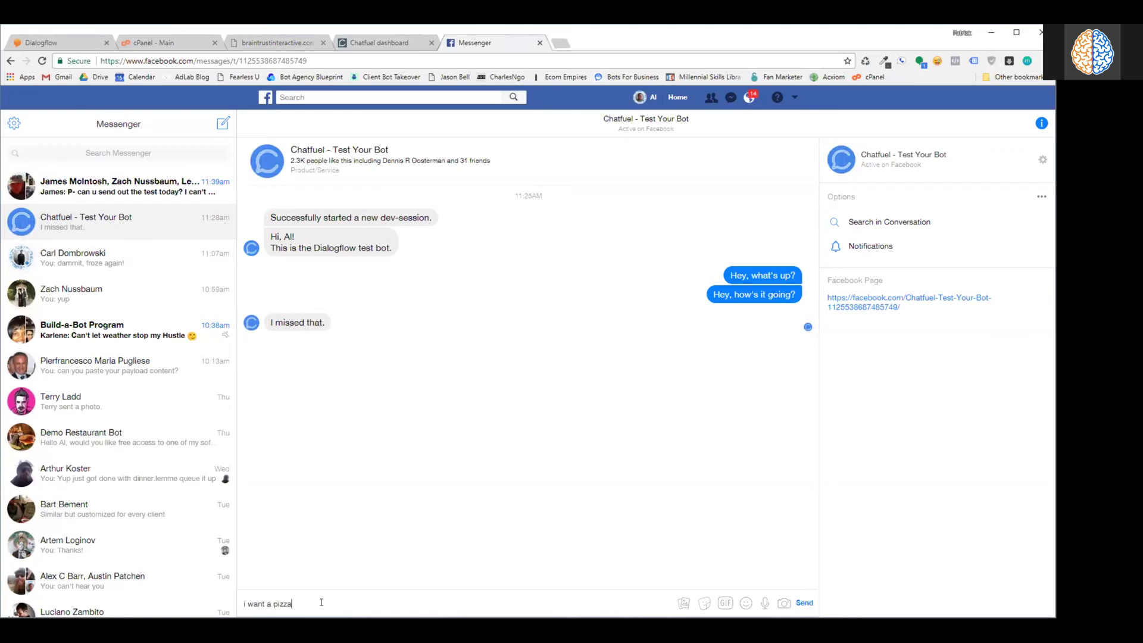
key(Return)
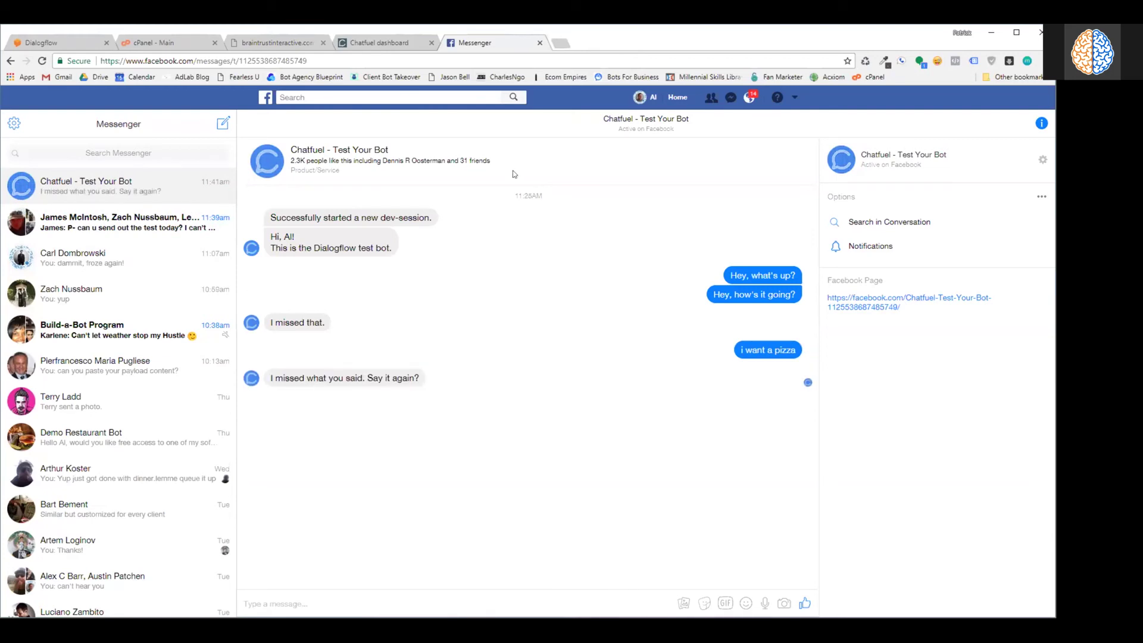
- Return to Dialogflow, add the training phrase "i want a pizza" to the Ordering intent, and save it
click(398, 45)
click(60, 41)
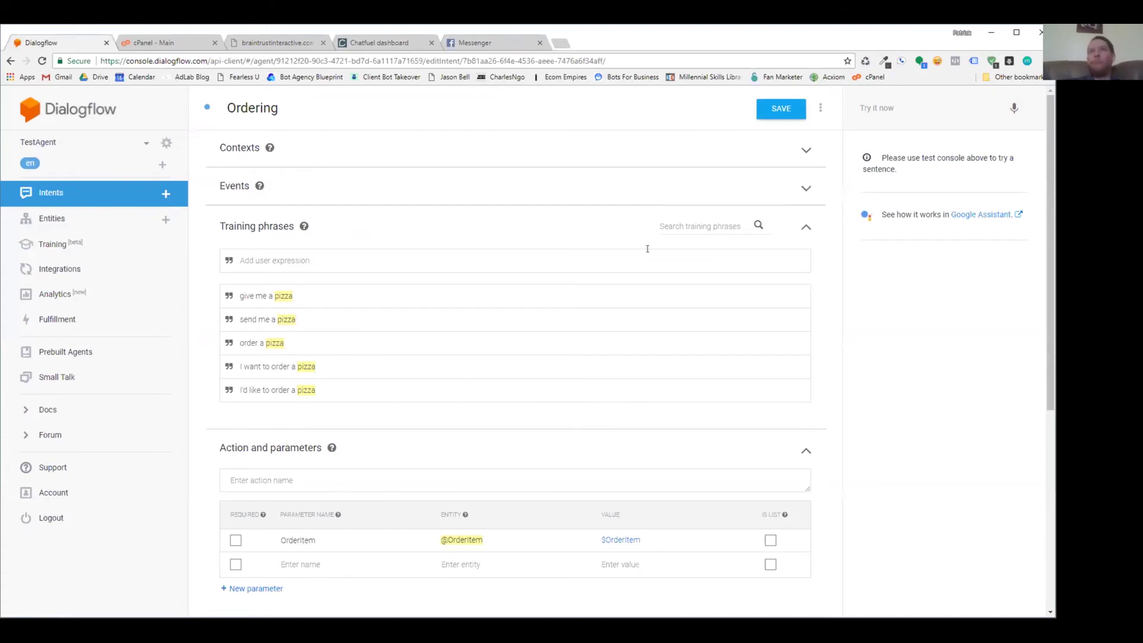
text(i want a pizza)
key(Return)
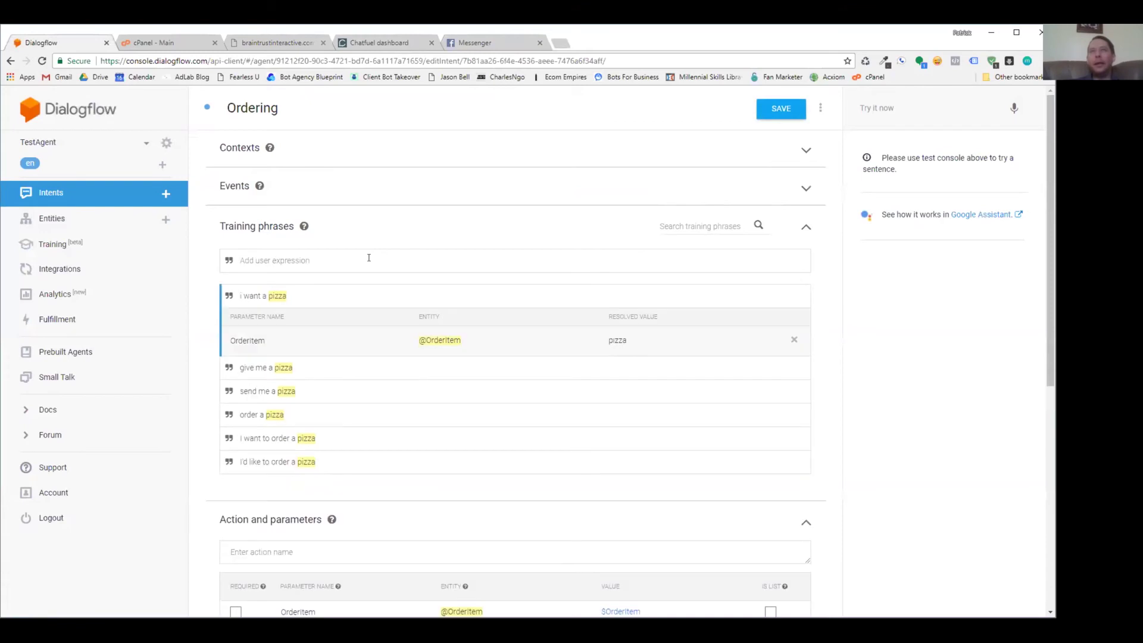
click(903, 336)
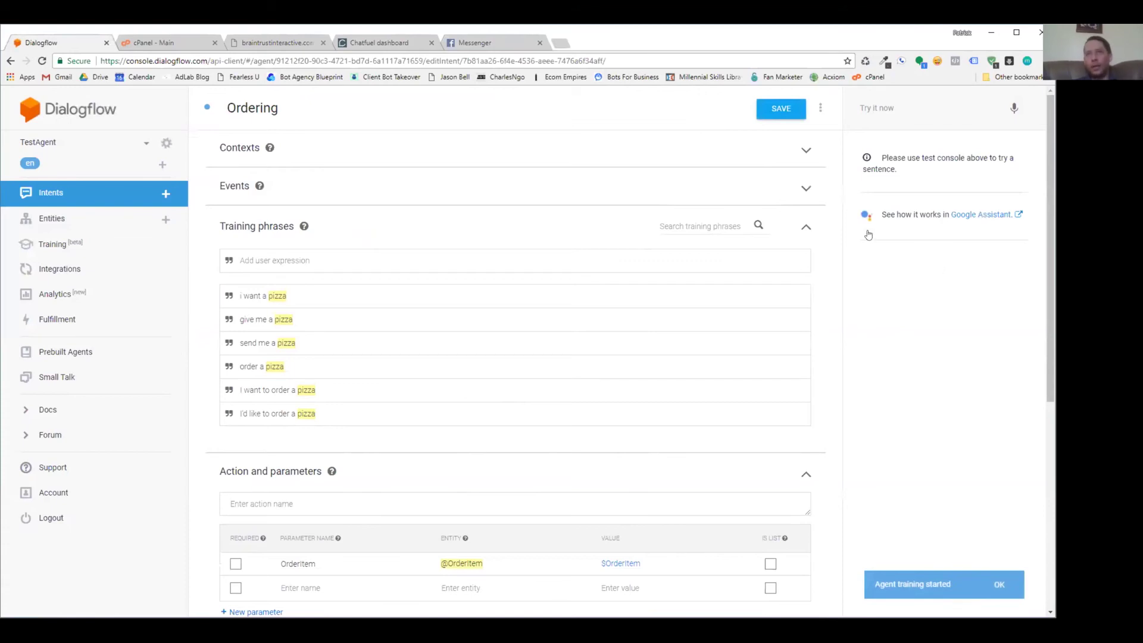
- Set the Ordering intent's priority to High and save the intent
click(208, 108)
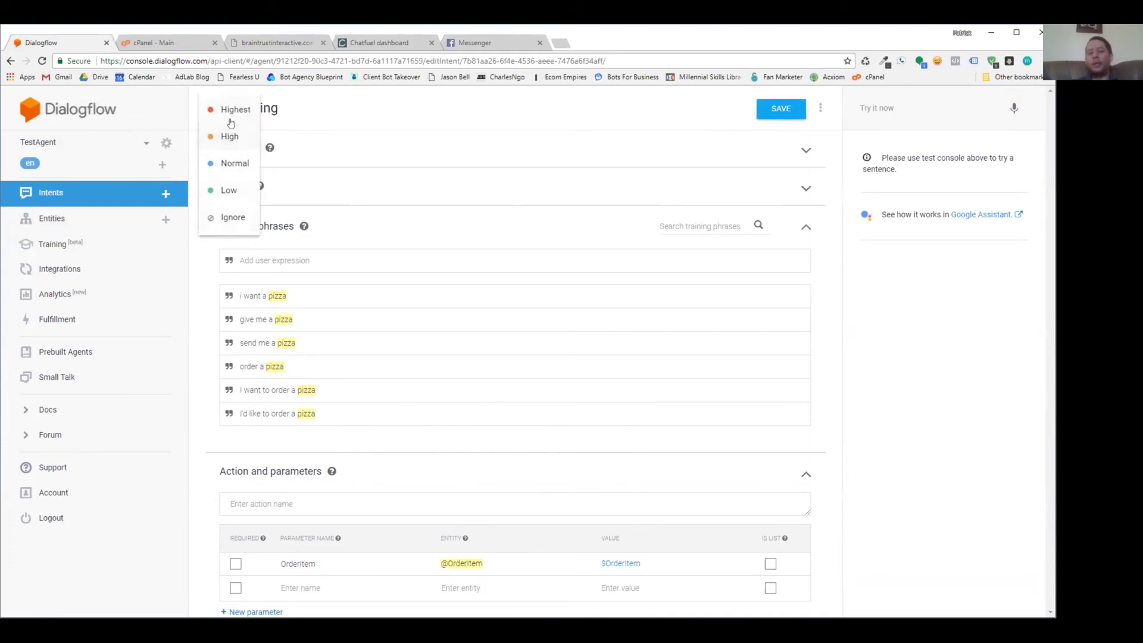
click(230, 138)
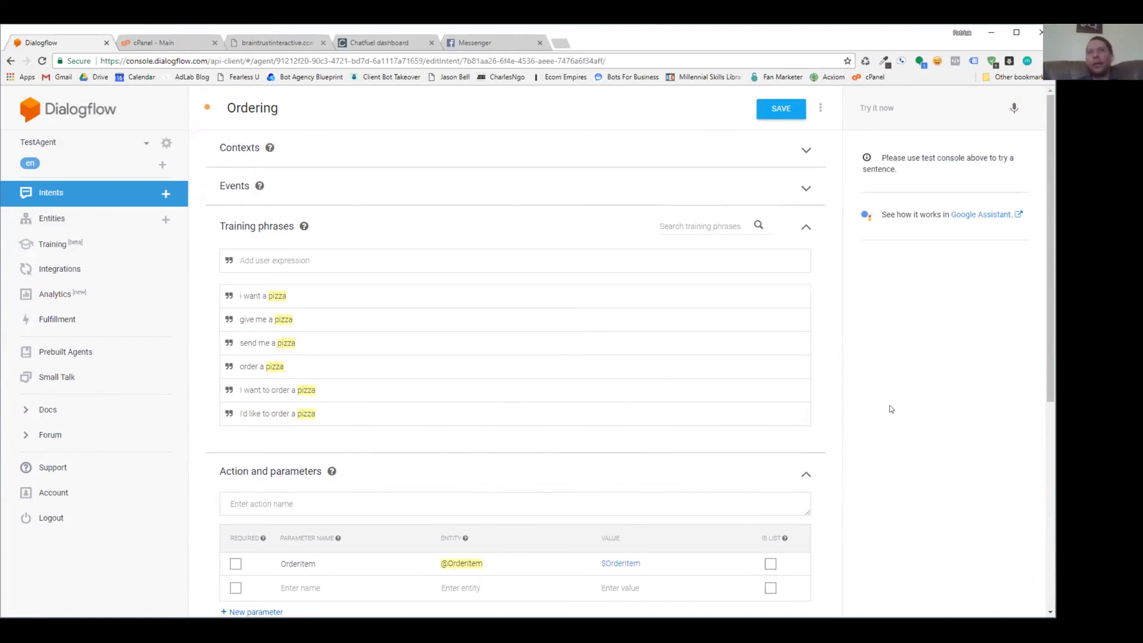
click(781, 109)
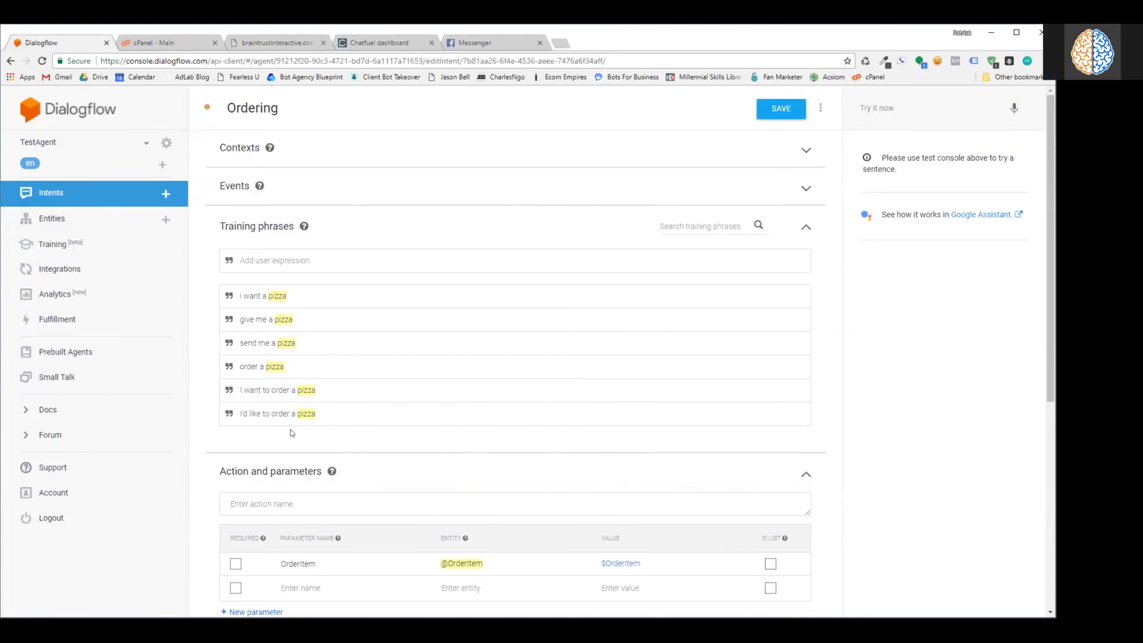
- View the agent's training dialogs and refresh the list to check for recent requests
click(79, 244)
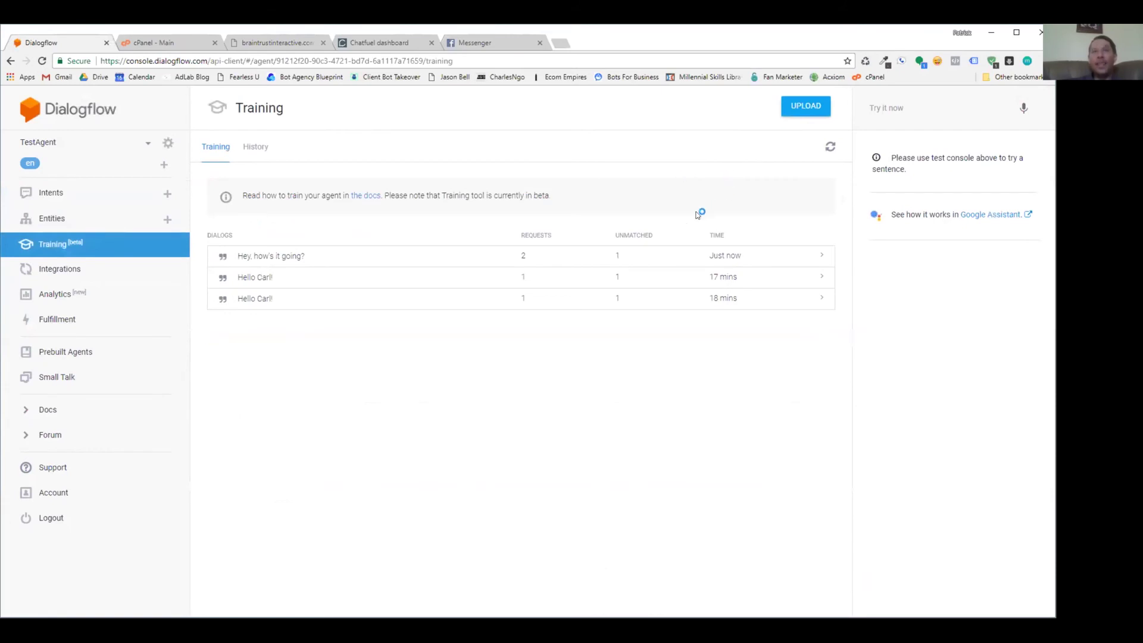
click(830, 147)
click(826, 147)
click(825, 146)
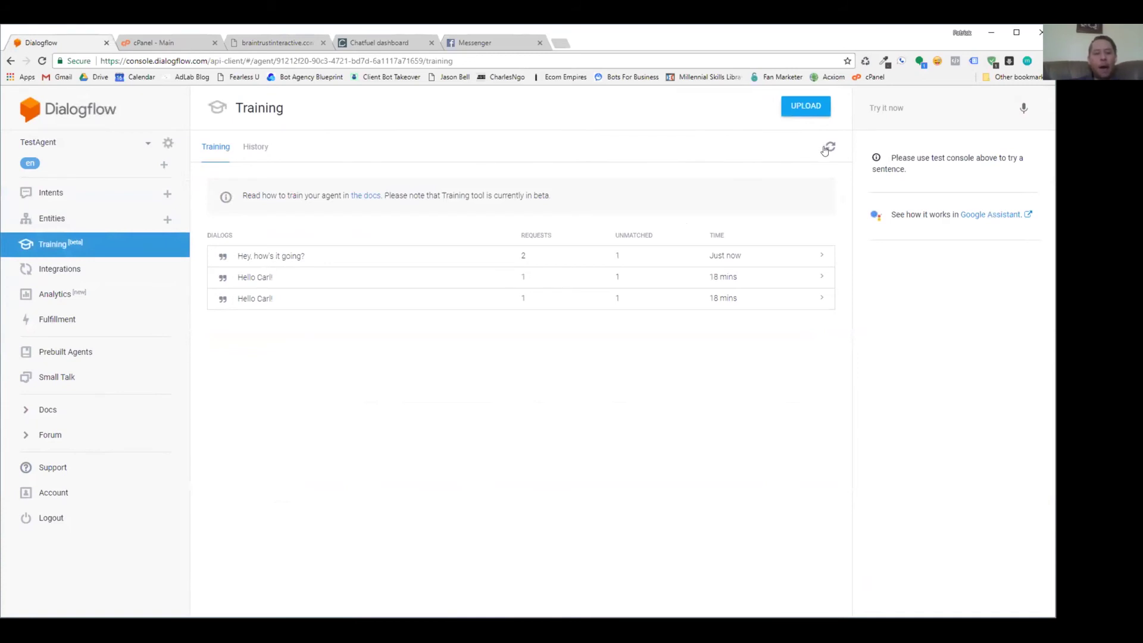
click(828, 147)
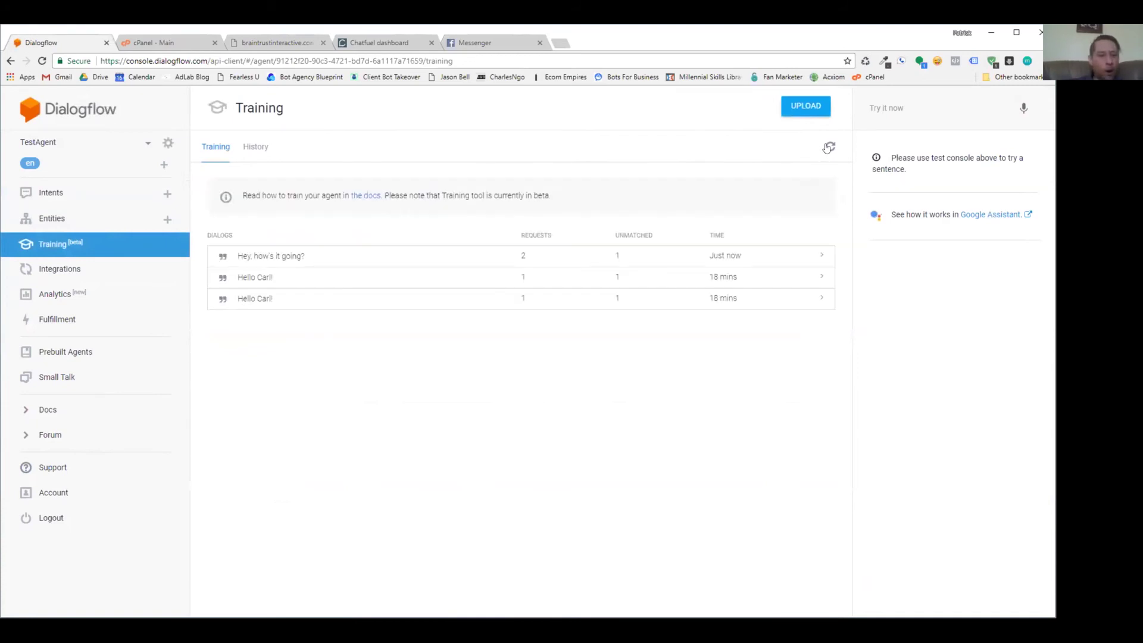
- Open the Ordering intent and review the priority levels available for it
click(102, 192)
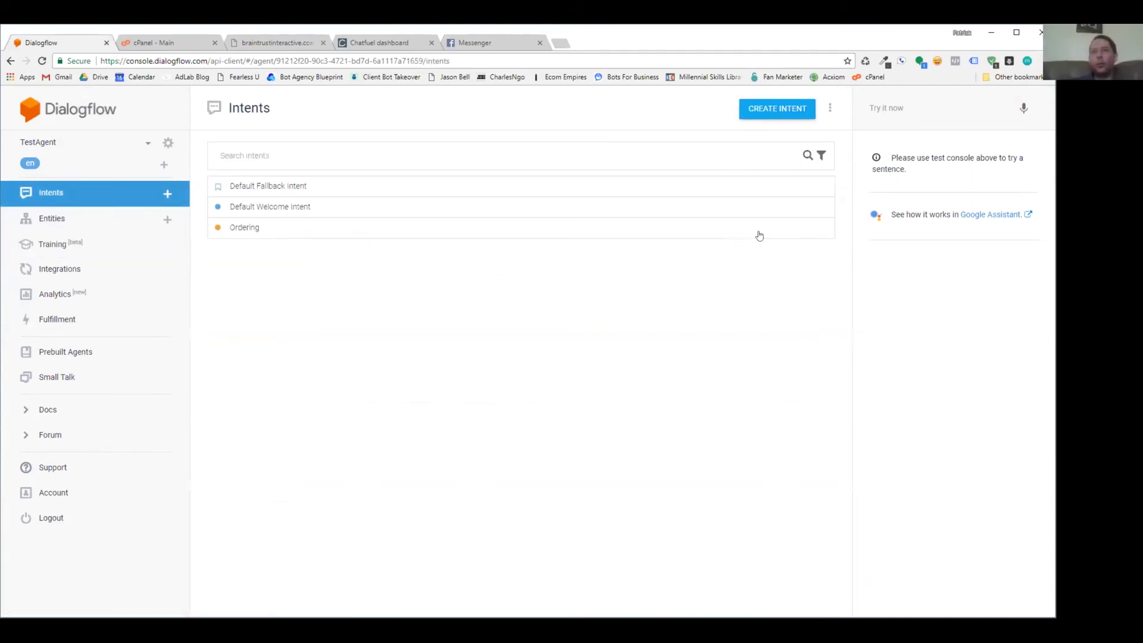
click(344, 231)
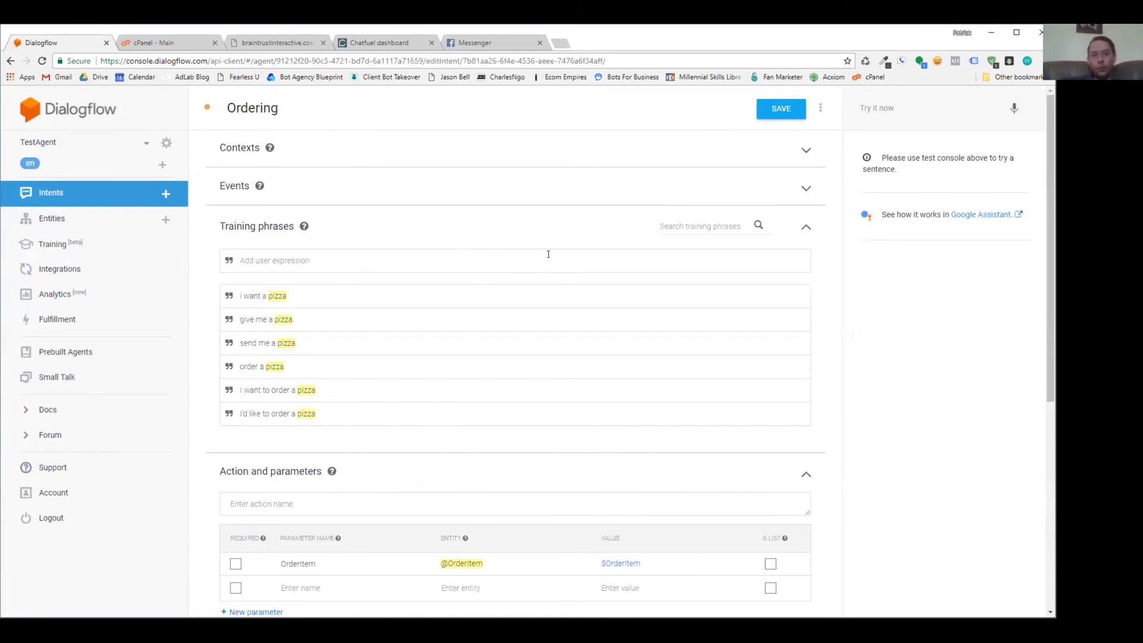
click(205, 111)
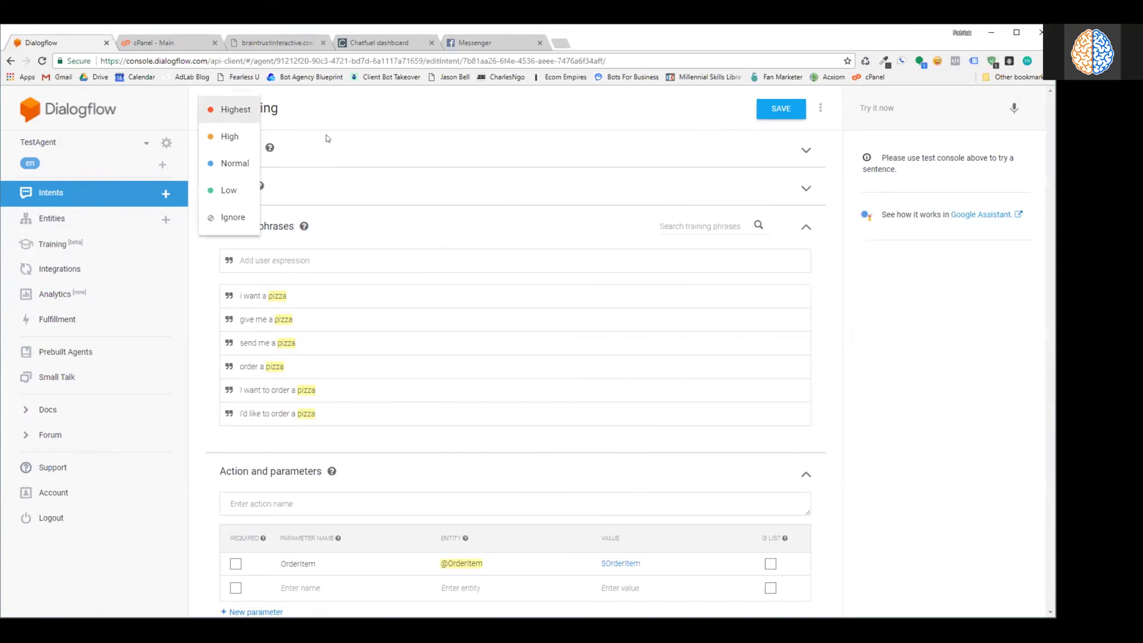
click(196, 117)
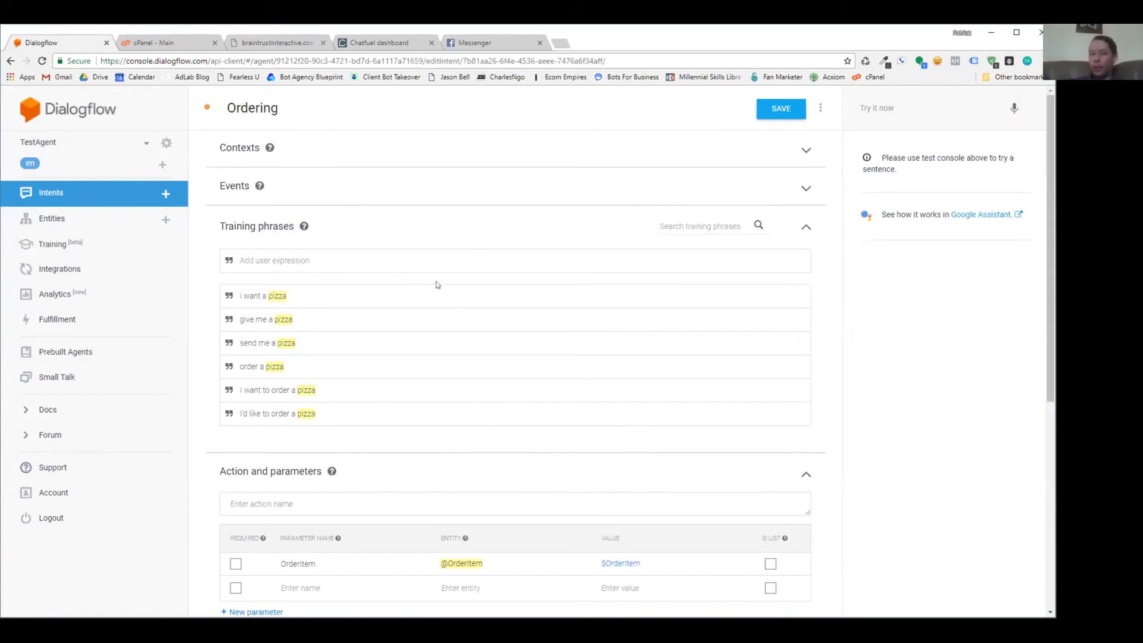
click(205, 111)
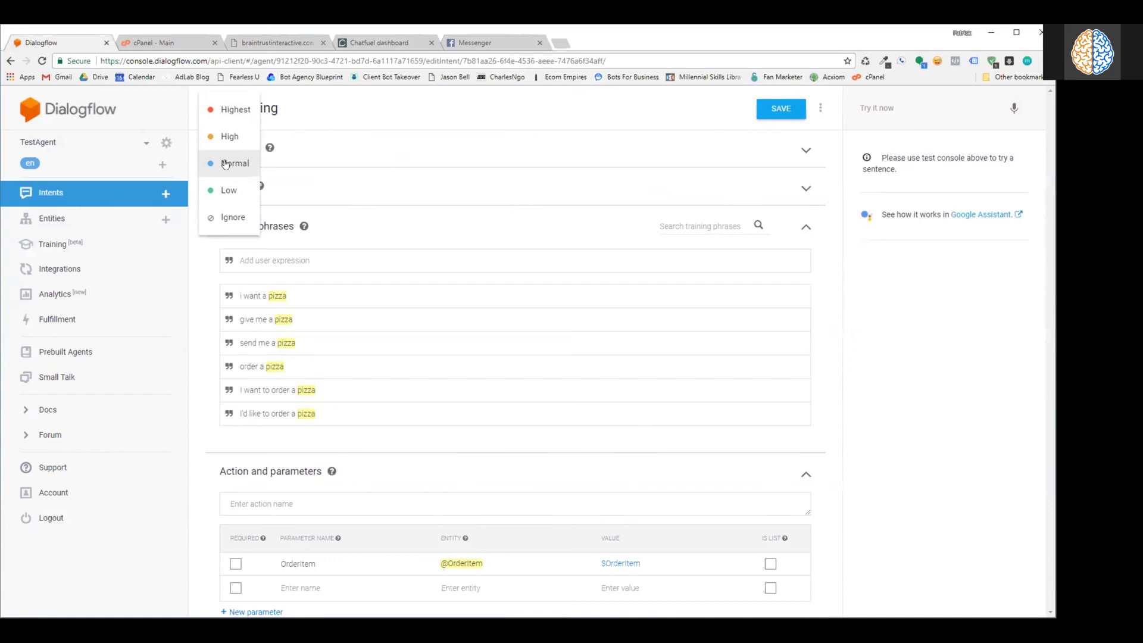
click(82, 196)
- Save the Ordering intent's pending changes and return to the intents list
click(49, 194)
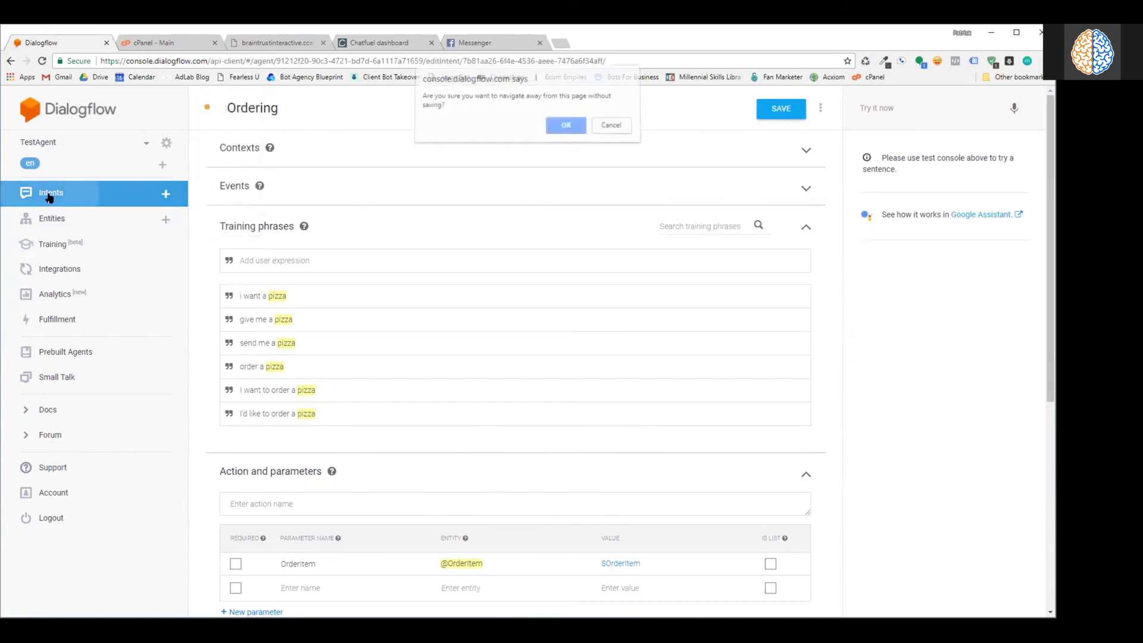
click(617, 131)
click(796, 112)
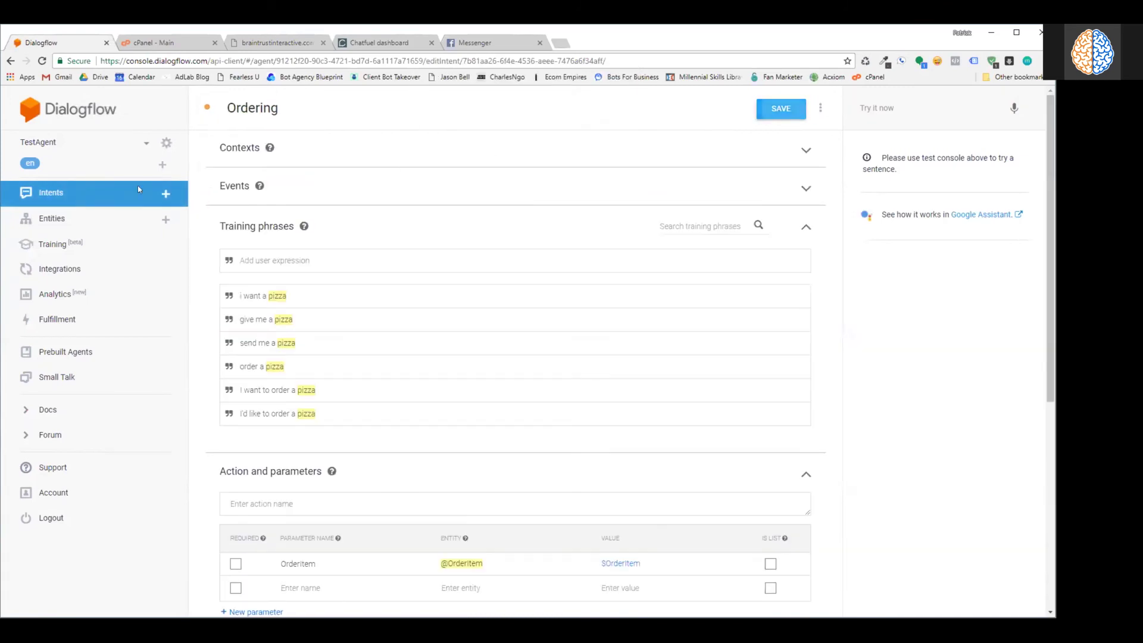
click(71, 199)
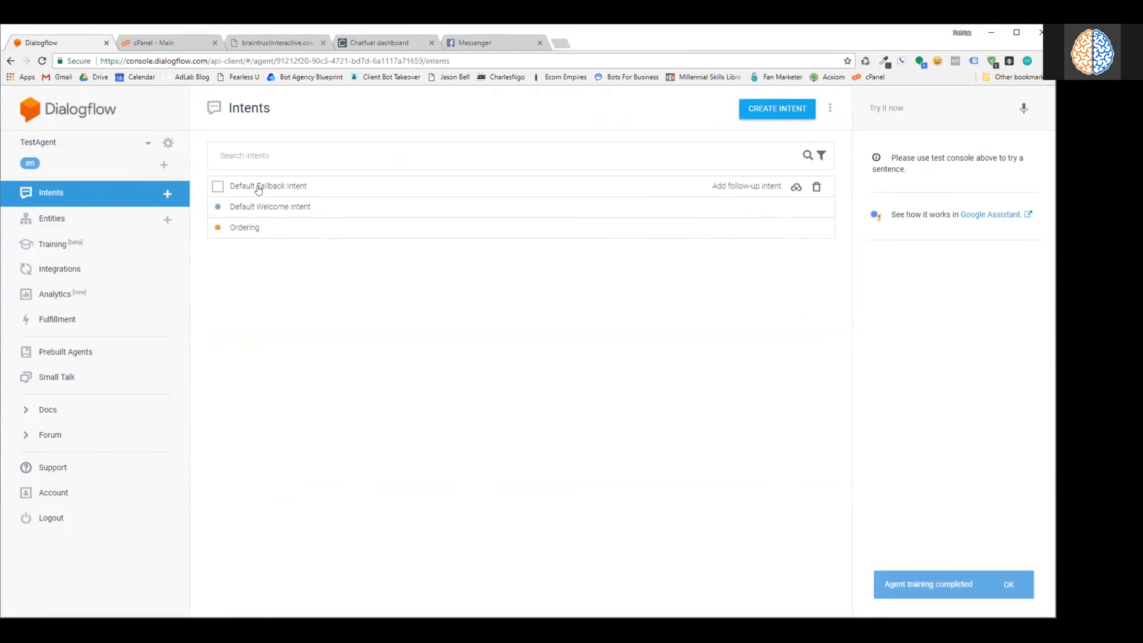
- Reopen the Ordering intent, set its priority to Highest, and save the intent
click(239, 227)
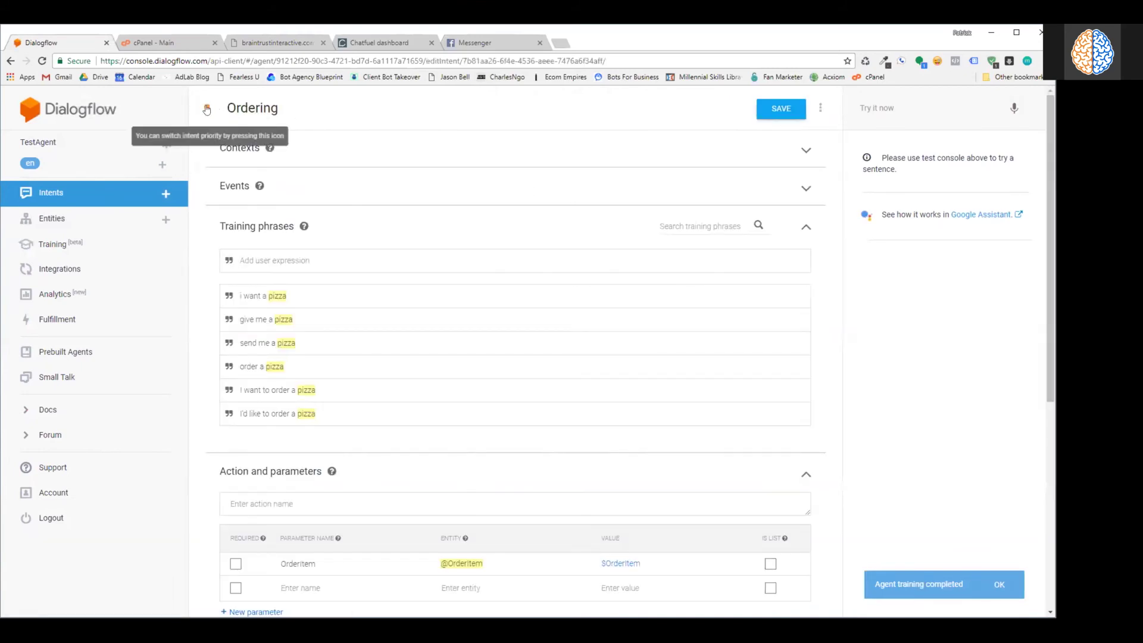
click(206, 109)
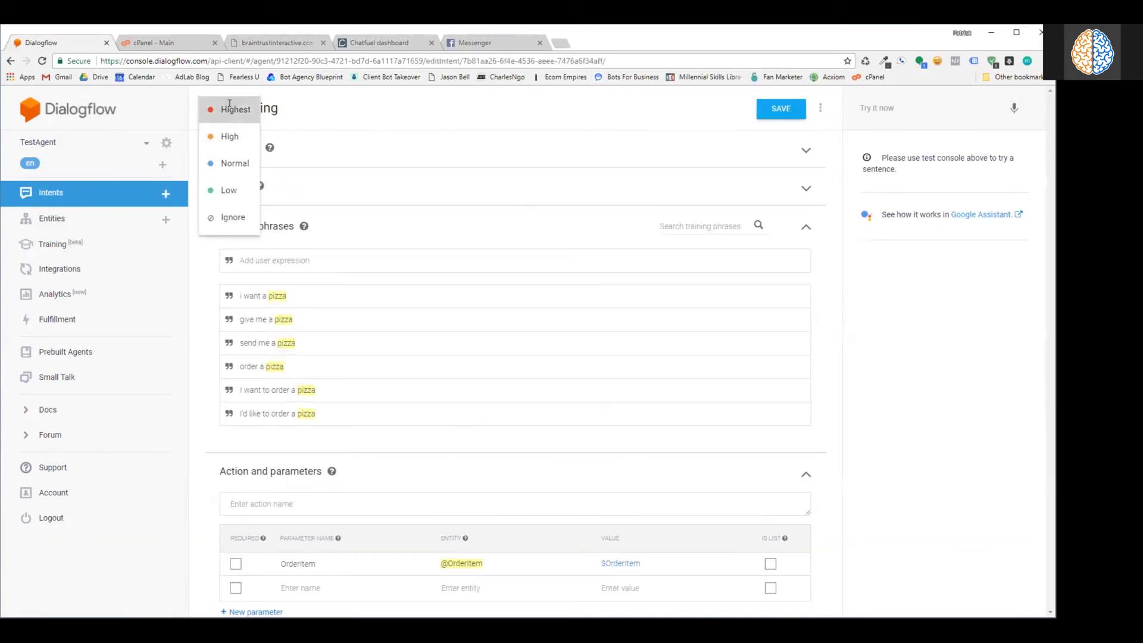
click(229, 110)
click(781, 109)
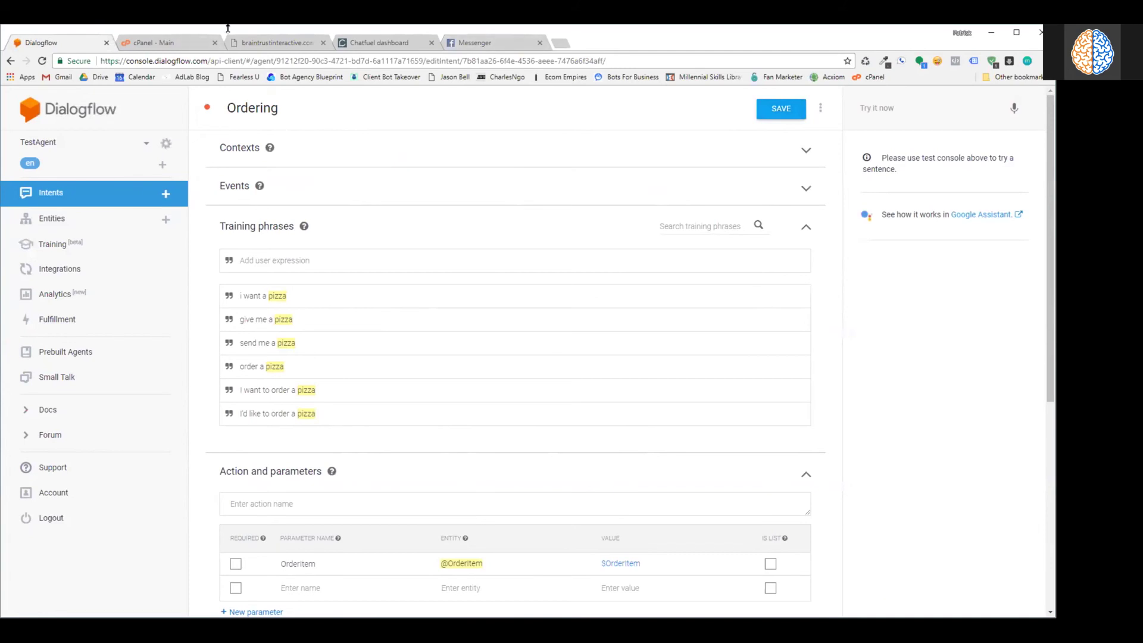
- Switch to Messenger and return to the Chatfuel test bot conversation
click(464, 44)
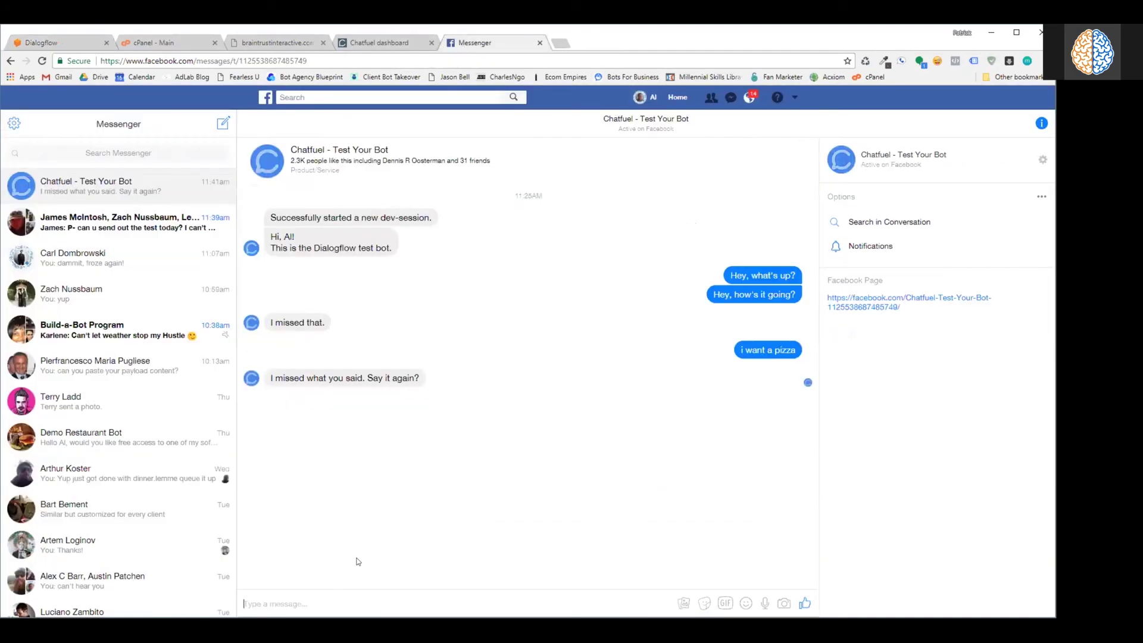